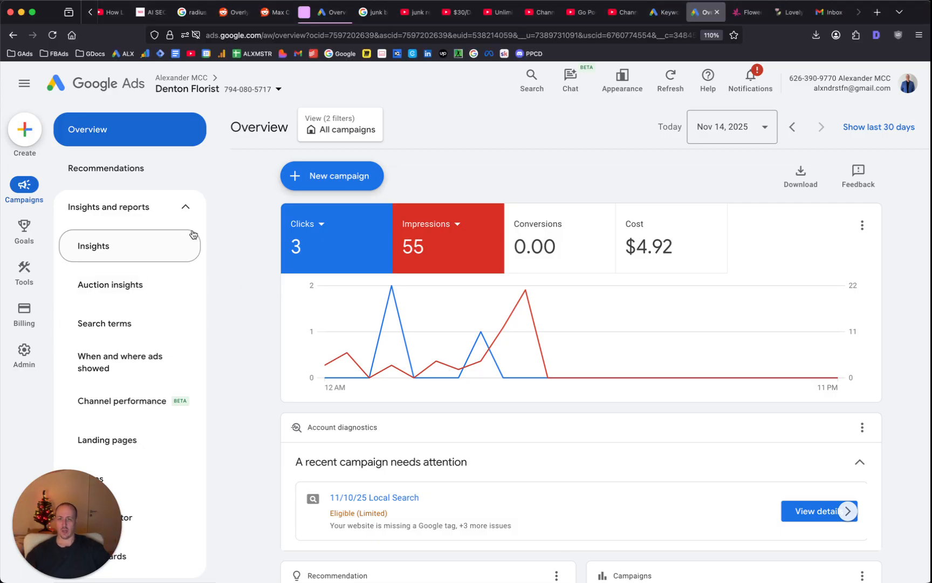
Step: Set the overview's date range to the last 30 days and dismiss the performance explanation tip
left_click(750, 133)
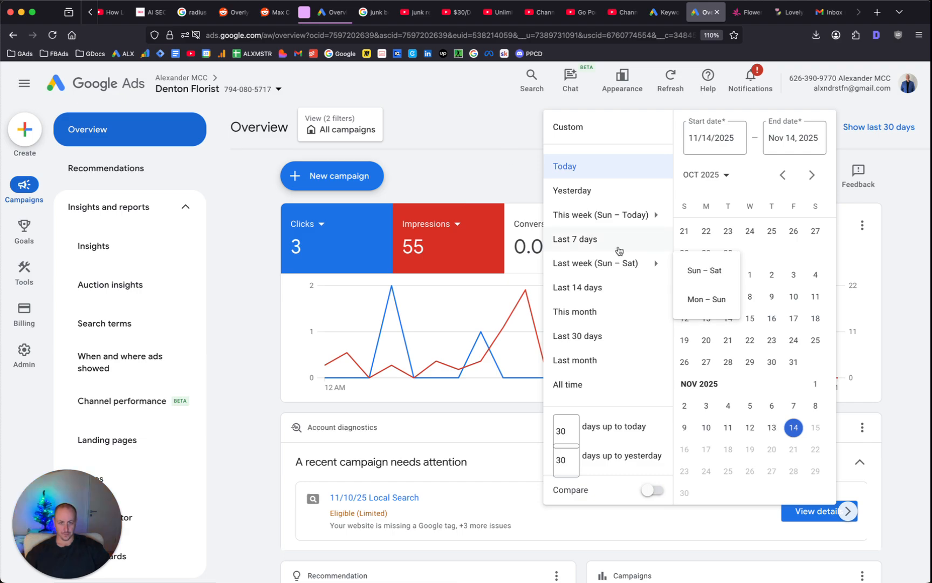
left_click(588, 336)
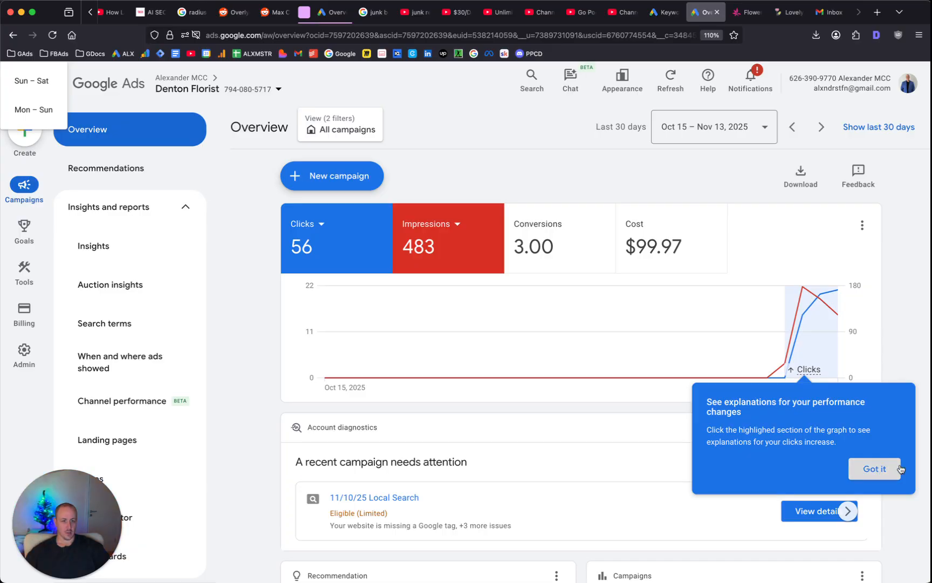
left_click(861, 479)
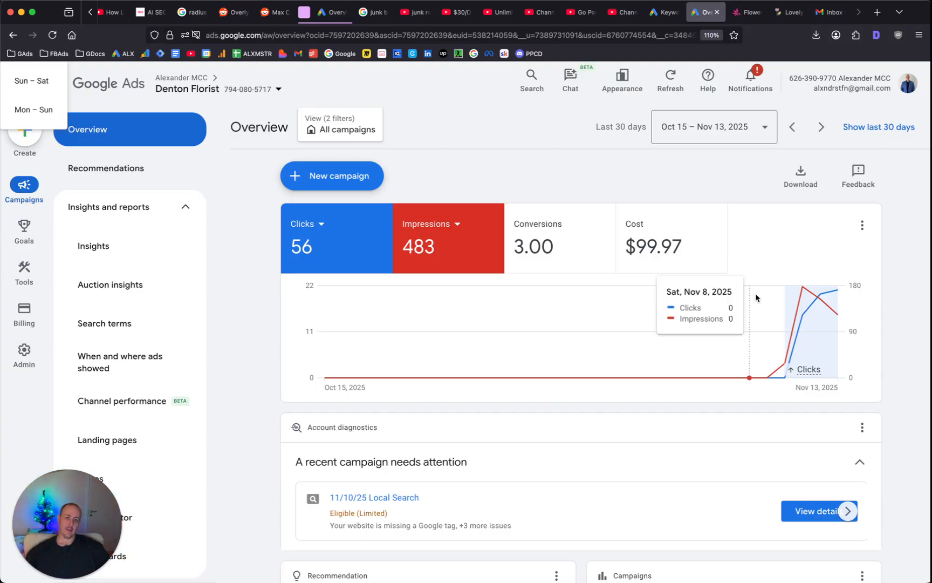
Step: Preview the cost line in the overview chart and check the list of enabled campaigns
left_click(707, 226)
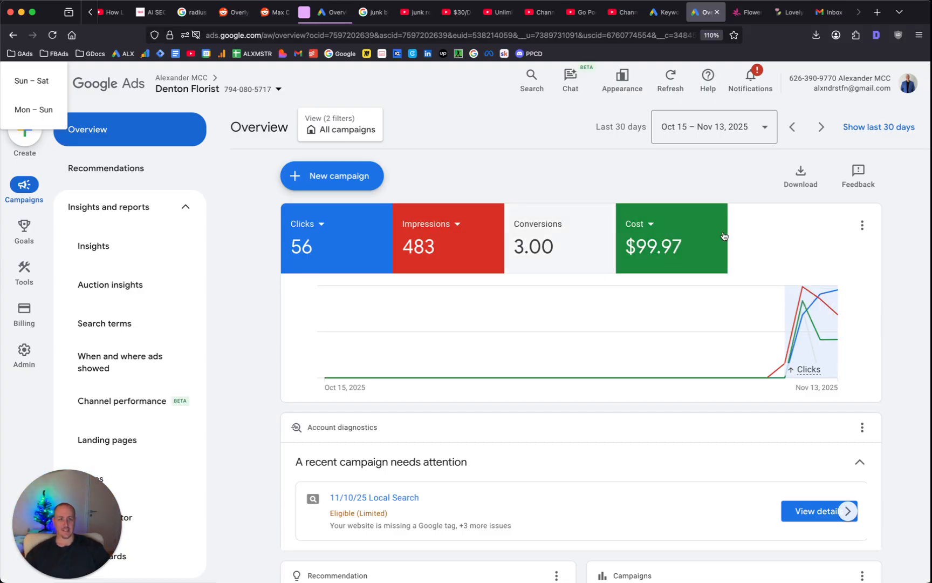
left_click(641, 233)
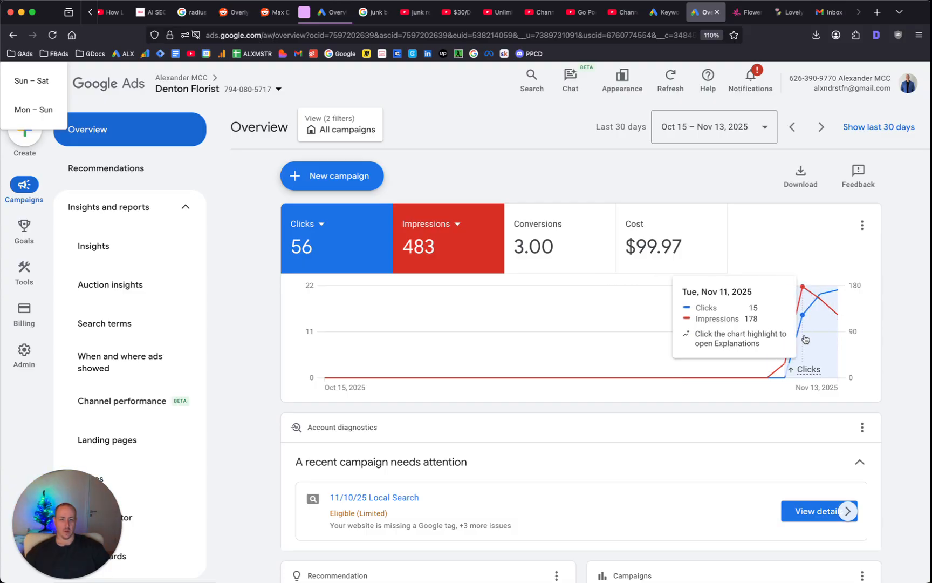
left_click(305, 128)
left_click(361, 124)
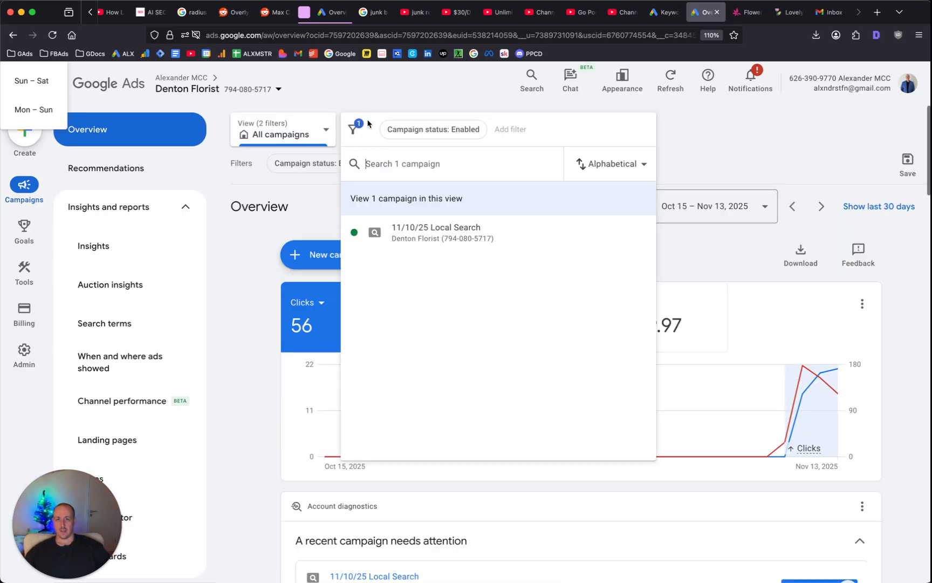
left_click(710, 244)
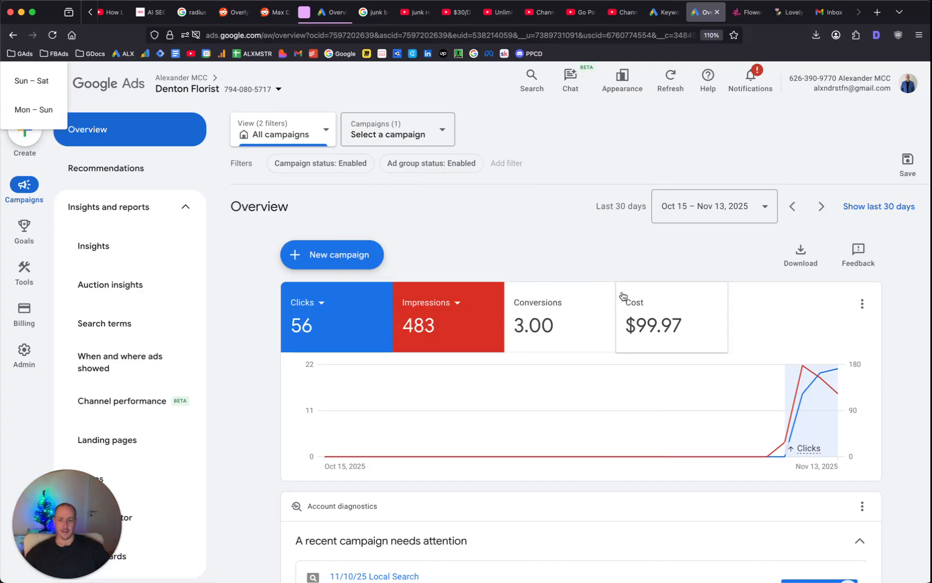
Step: Look through the overview cards and add the Conversions metric to the performance chart
scroll(605, 303, "down", 8)
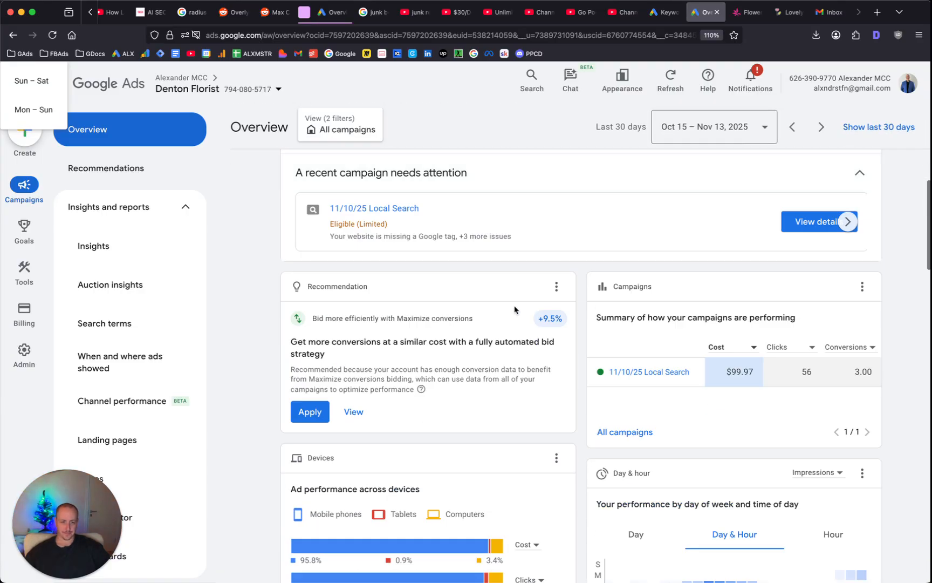
scroll(517, 310, "down", 10)
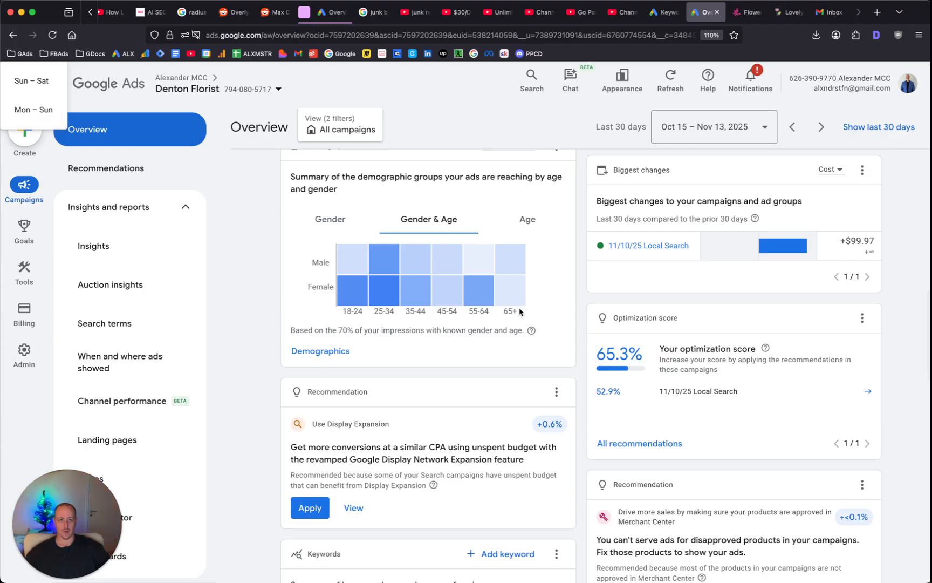
scroll(519, 312, "up", 20)
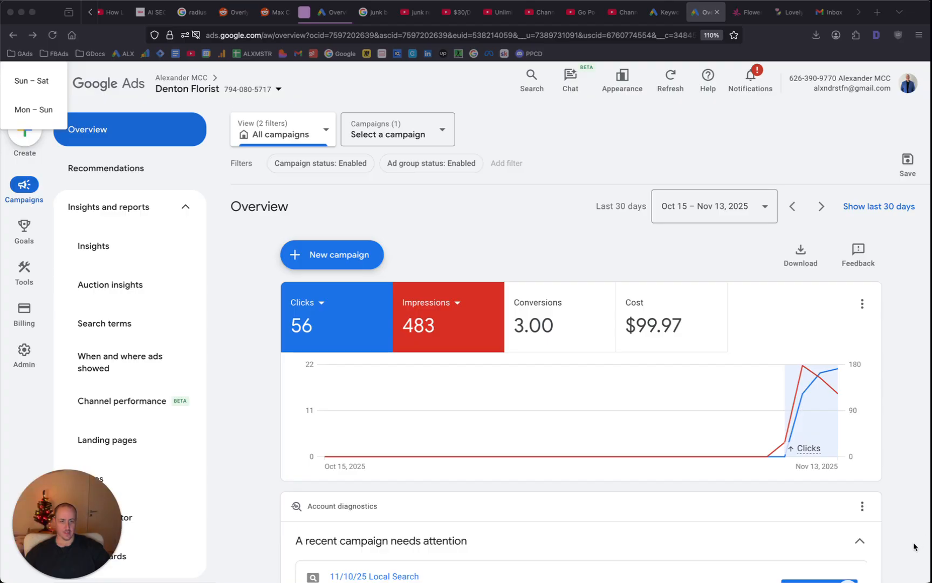
left_click(568, 348)
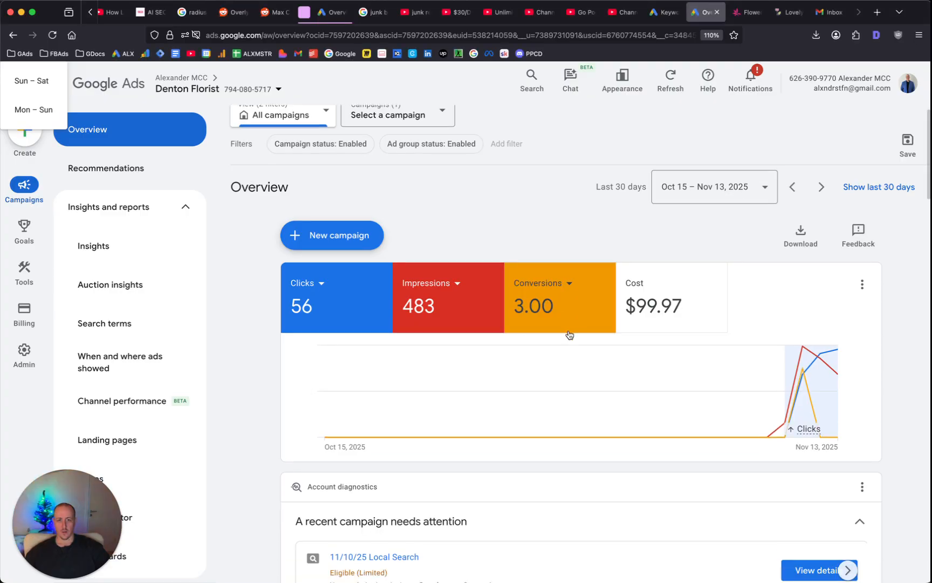
Step: Open the conversion goals summary and expand the Add to cart and Phone call lead goals to inspect their conversion actions
left_click(21, 235)
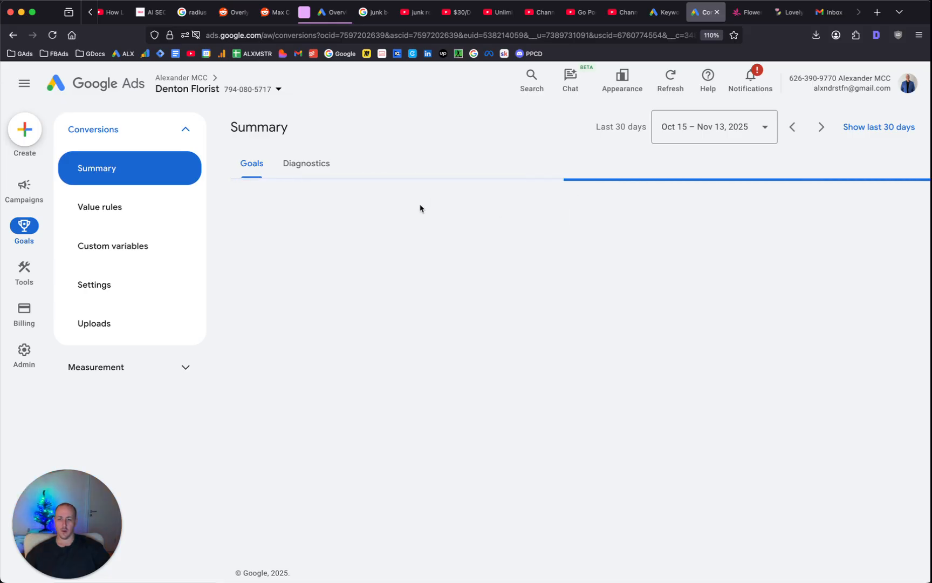
scroll(420, 207, "down", 10)
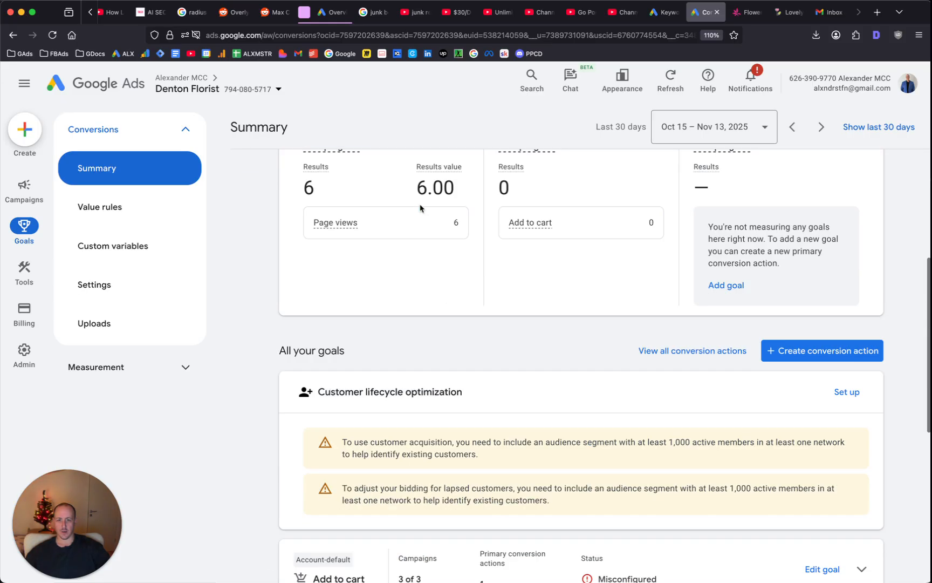
scroll(420, 208, "down", 3)
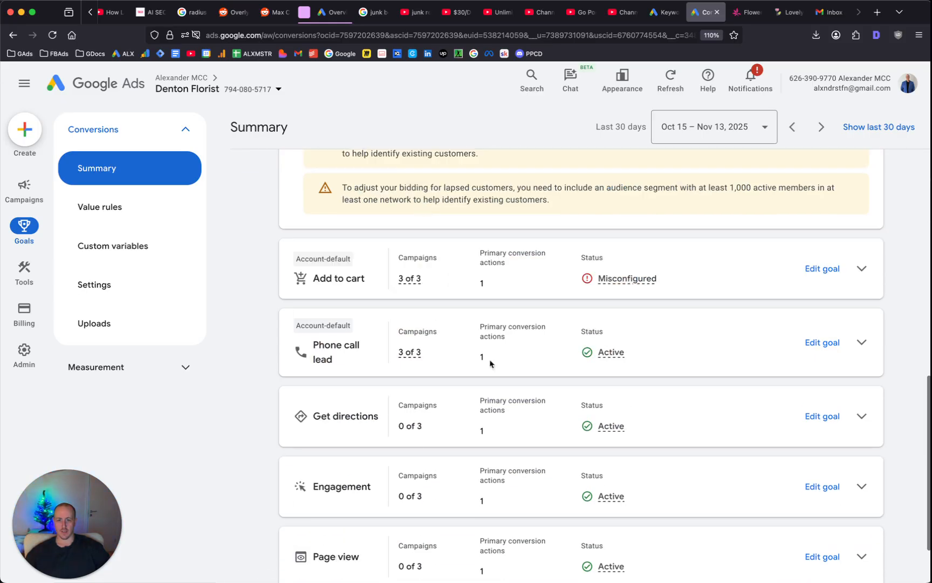
left_click(862, 268)
scroll(701, 284, "down", 5)
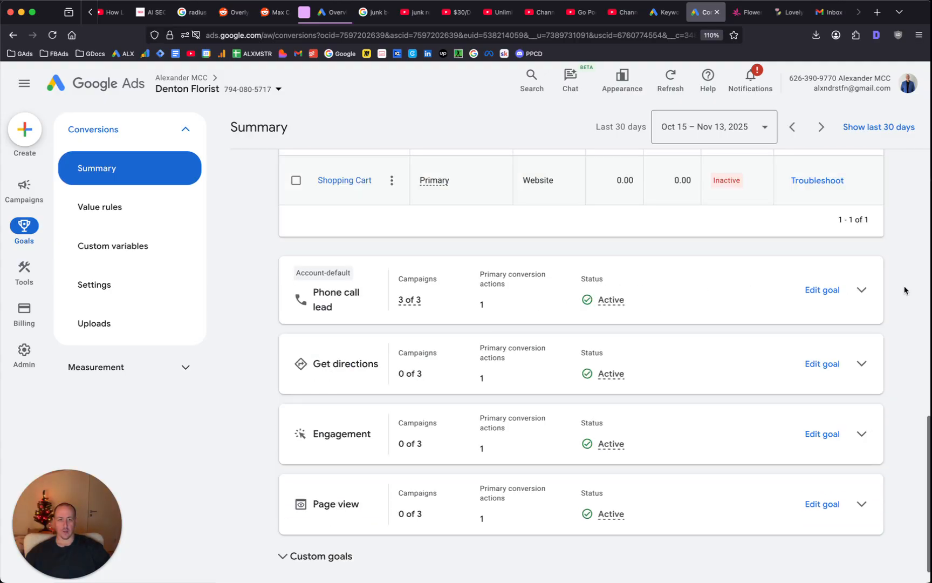
left_click(868, 293)
scroll(702, 322, "down", 5)
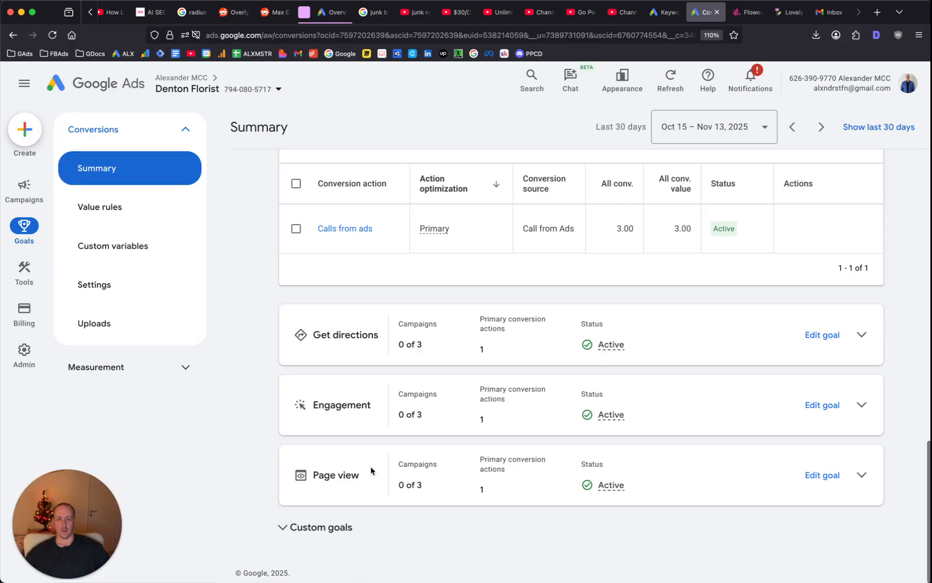
Step: Expand the Get directions and Page view goals to inspect their conversion actions
scroll(441, 406, "up", 3)
scroll(443, 396, "down", 3)
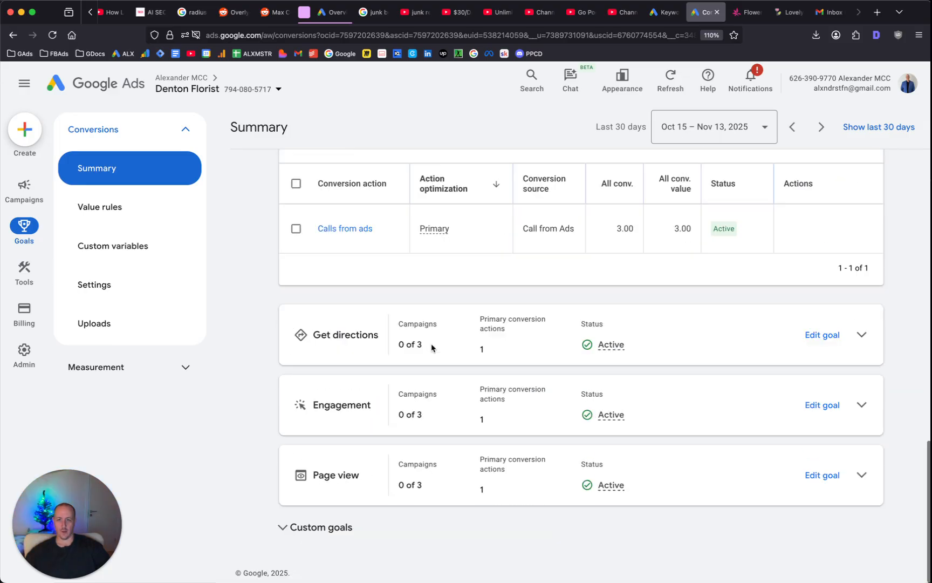
left_click(864, 337)
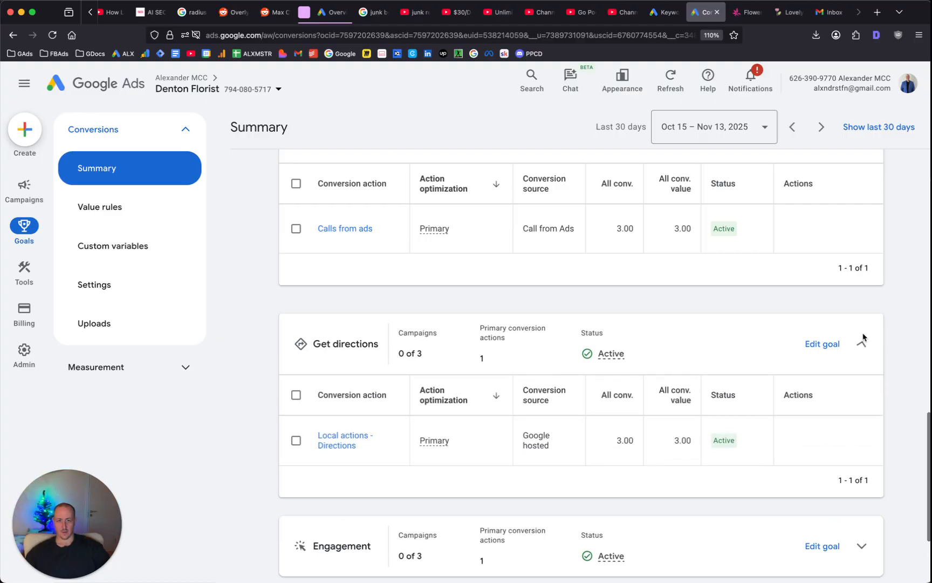
scroll(632, 402, "down", 2)
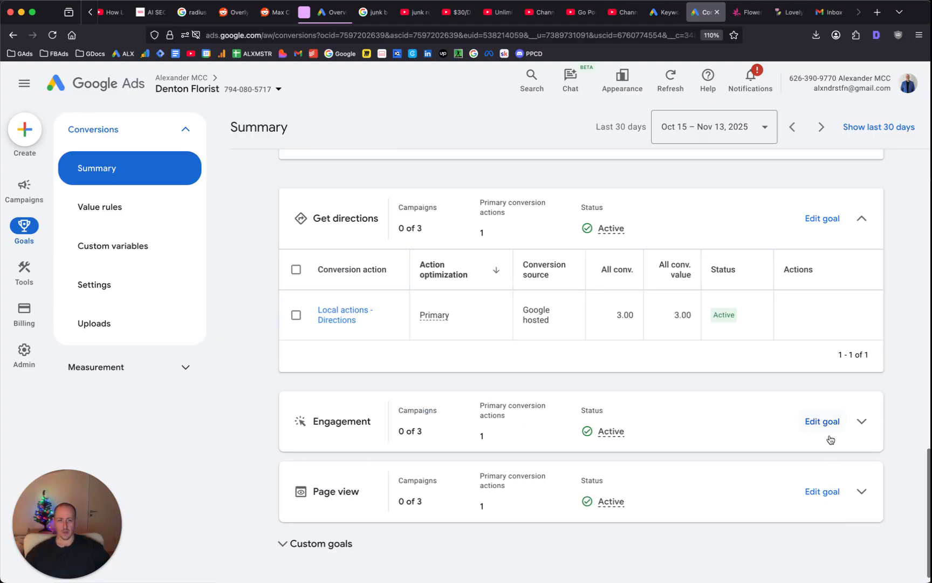
left_click(865, 499)
scroll(720, 412, "down", 2)
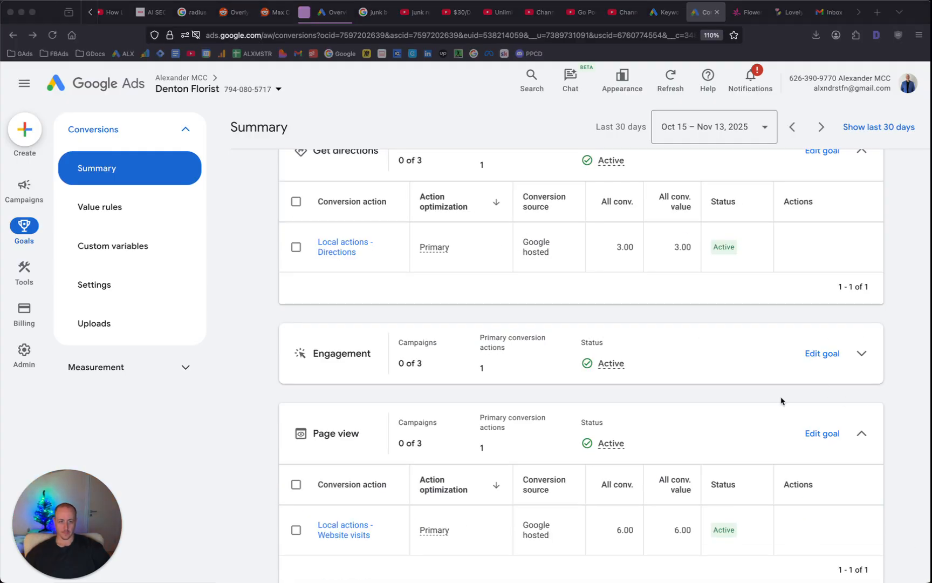
Step: Review which goals are account-default and examine the Sales goal groups in the conversion summary
scroll(782, 399, "up", 10)
scroll(782, 401, "up", 4)
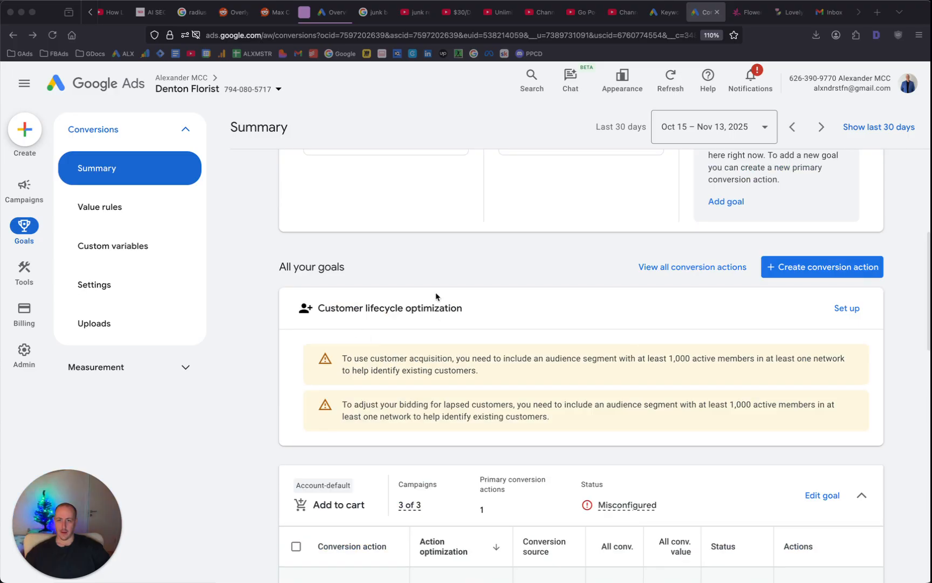
scroll(361, 493, "down", 3)
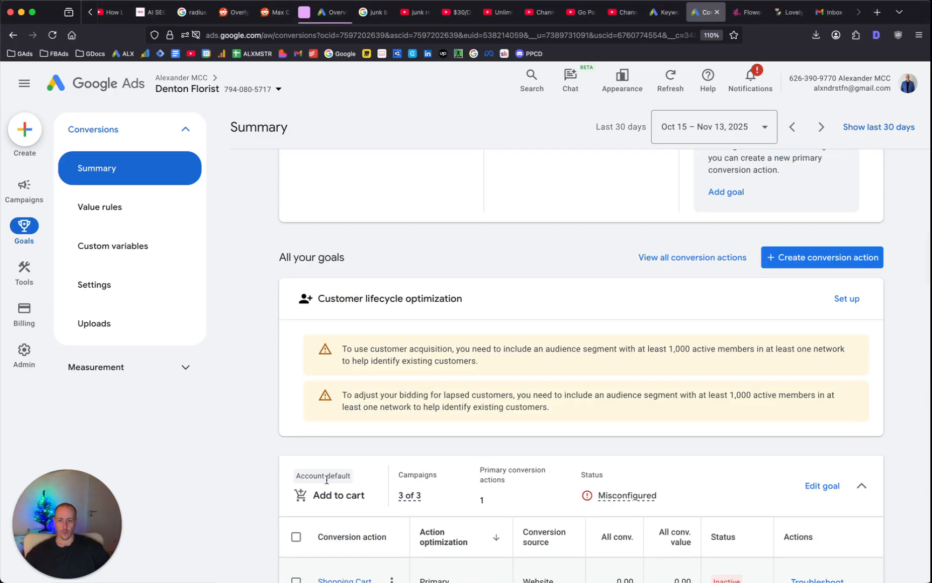
scroll(485, 391, "down", 3)
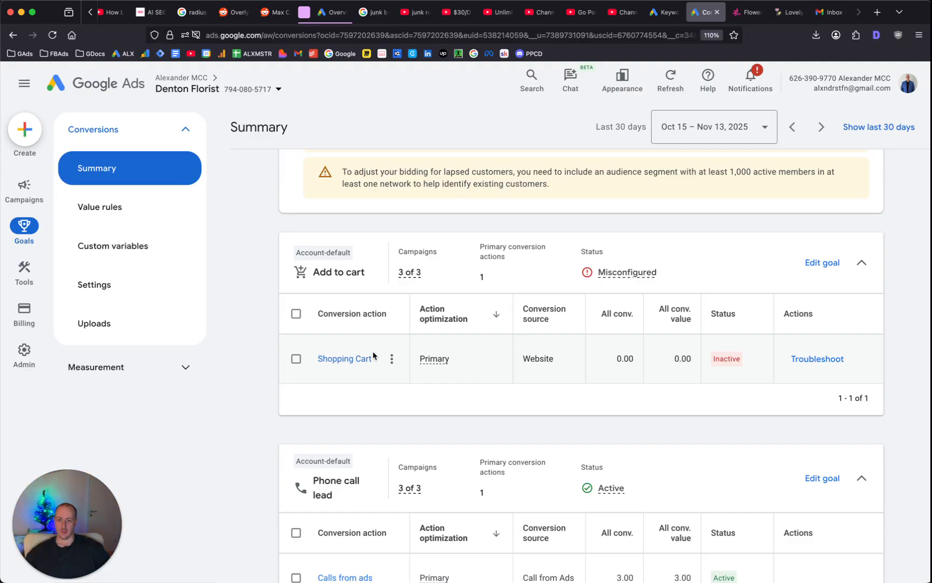
scroll(381, 329, "up", 10)
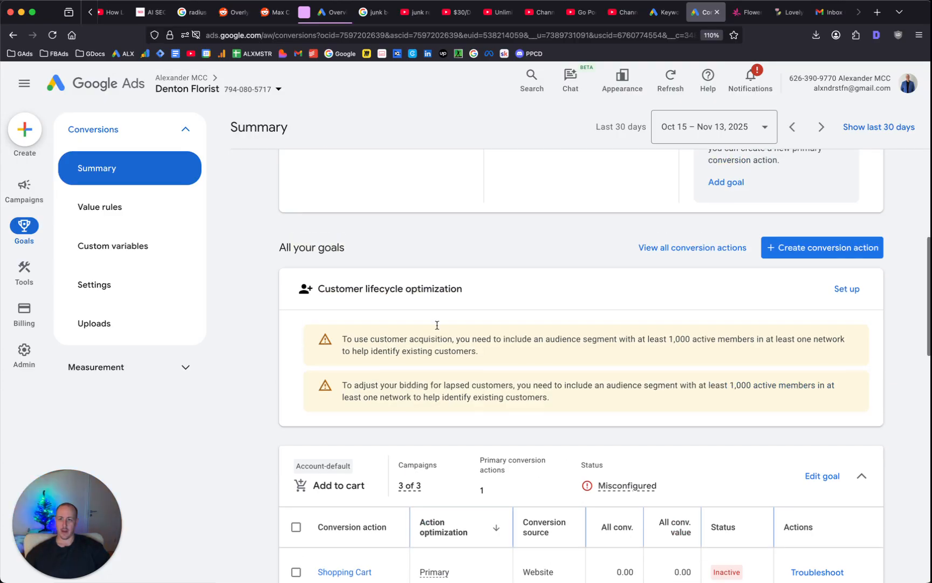
scroll(383, 249, "down", 3)
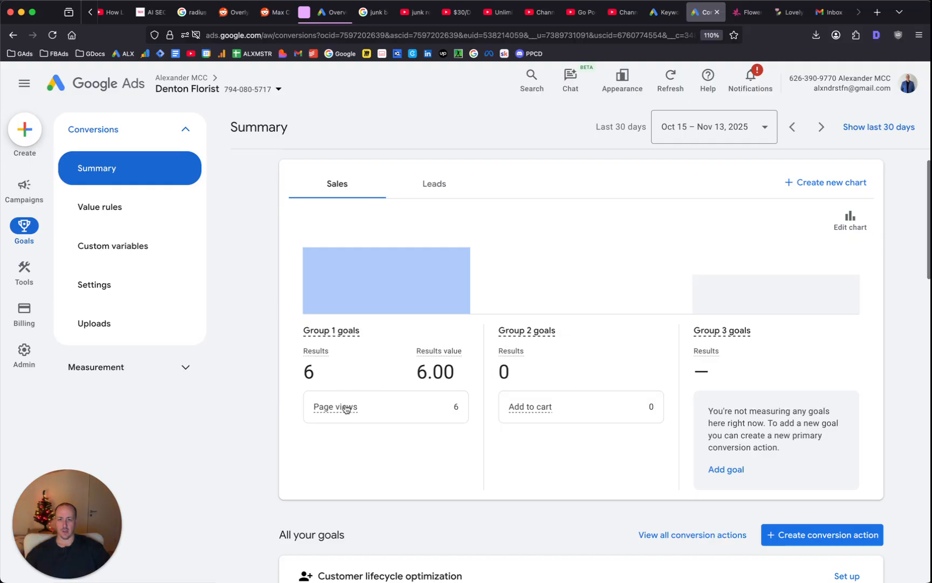
scroll(470, 302, "up", 3)
Step: Open the Auction insights report for all campaigns and examine the listed competitor domains
left_click(20, 192)
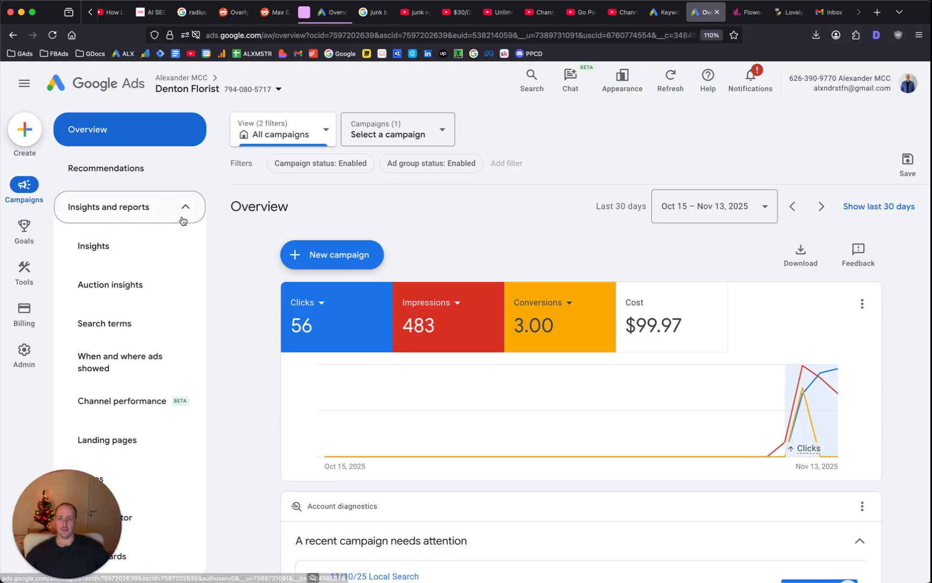
left_click(129, 288)
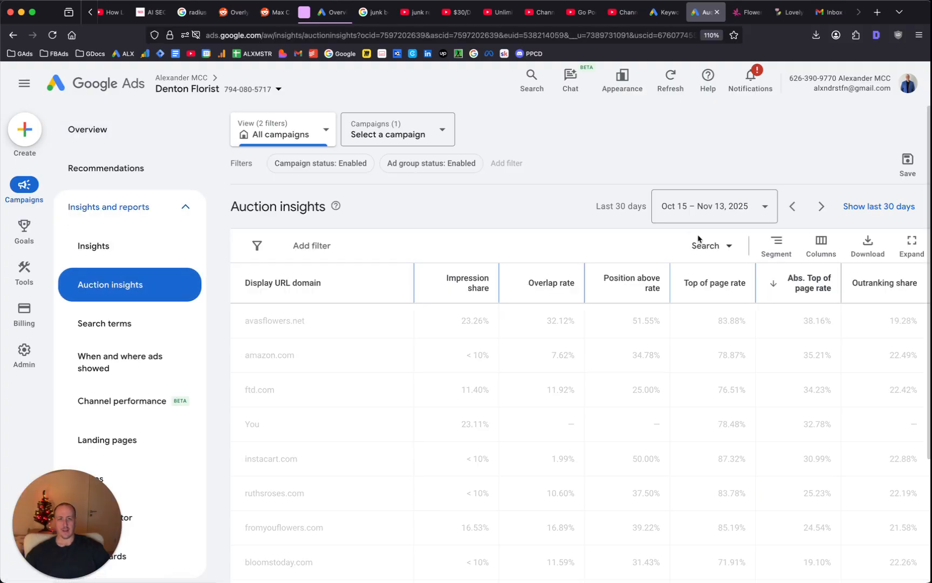
scroll(489, 249, "down", 3)
scroll(442, 291, "up", 3)
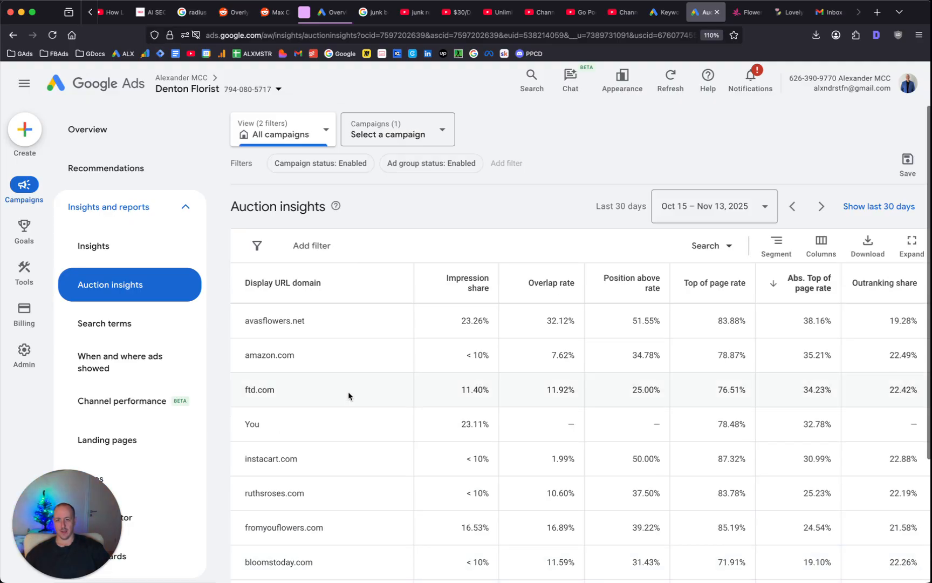
scroll(315, 322, "down", 3)
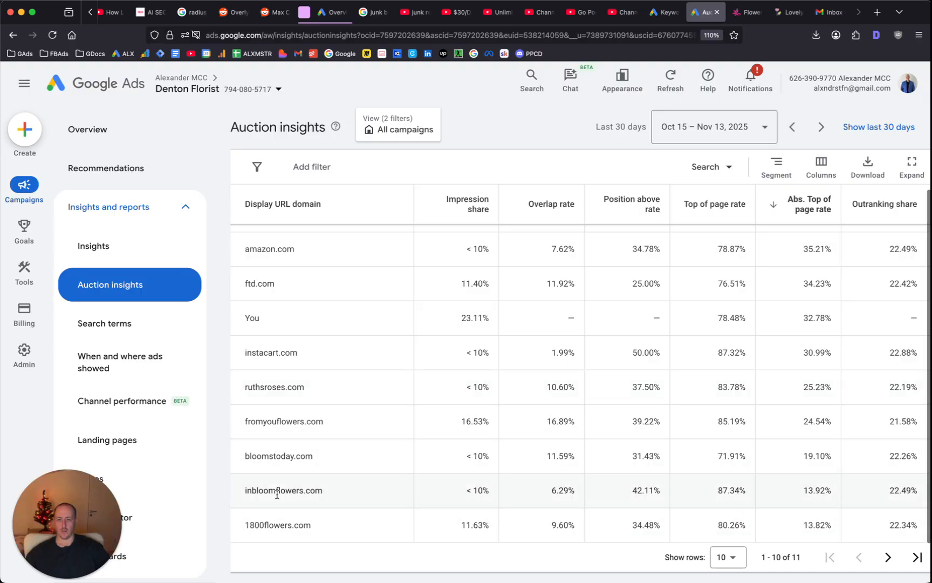
scroll(316, 396, "down", 2)
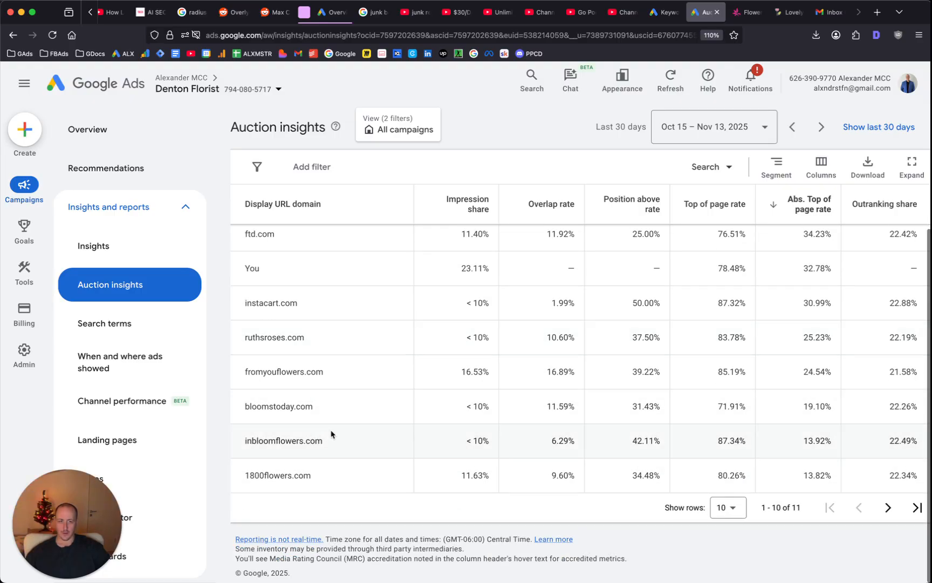
scroll(377, 427, "up", 5)
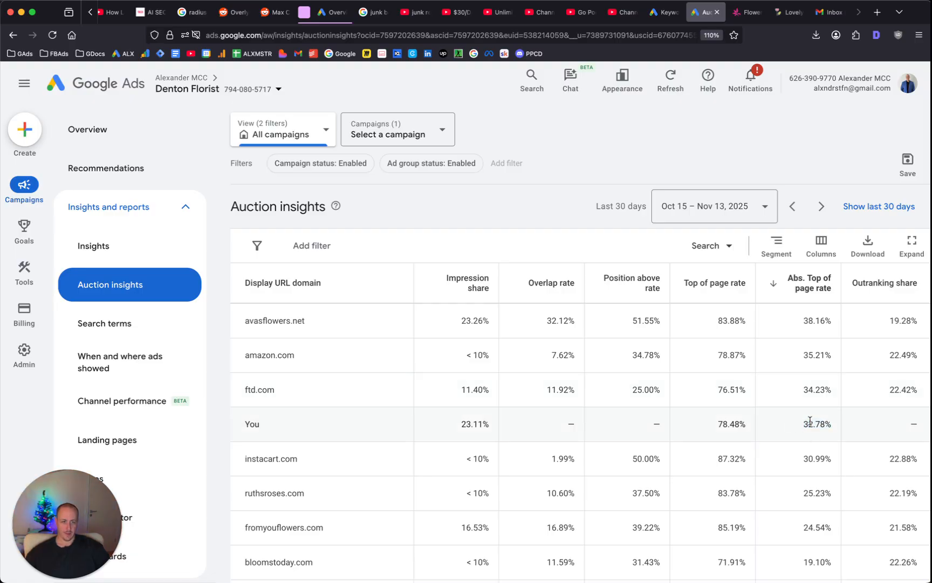
Step: Compare the account's absolute top of page rate with the competitors' rates in the auction insights table
left_click_drag(810, 420, 803, 424)
scroll(798, 388, "down", 2)
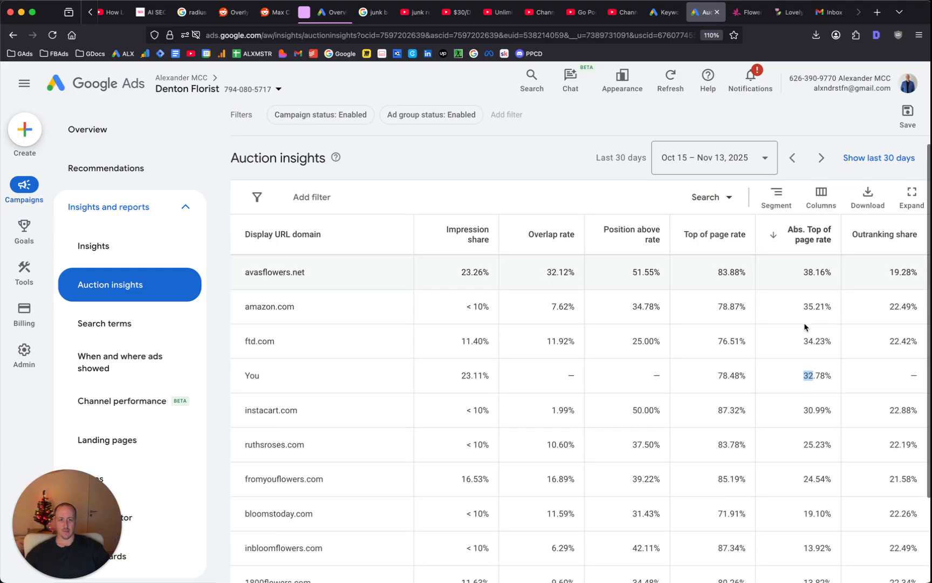
scroll(804, 327, "down", 3)
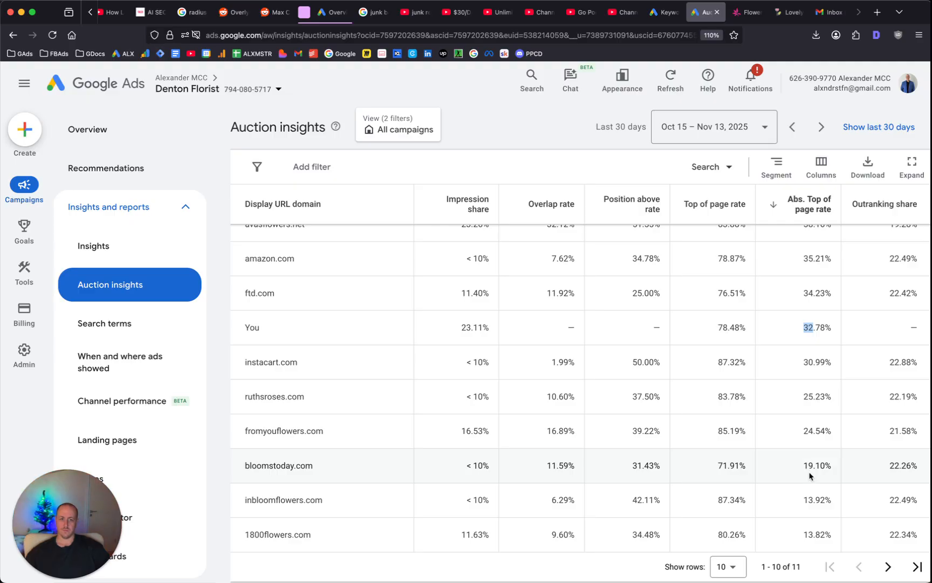
scroll(809, 475, "up", 3)
left_click(833, 441)
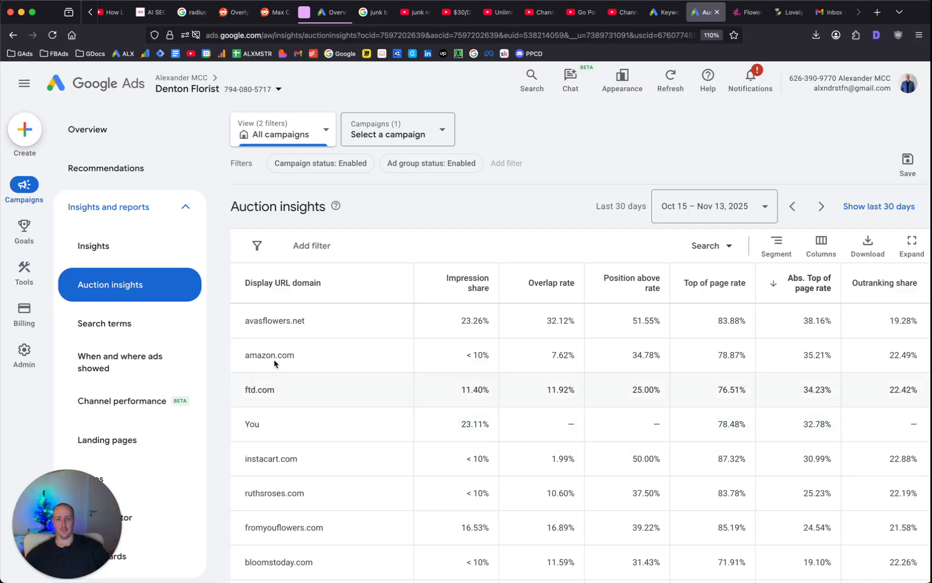
scroll(281, 334, "down", 3)
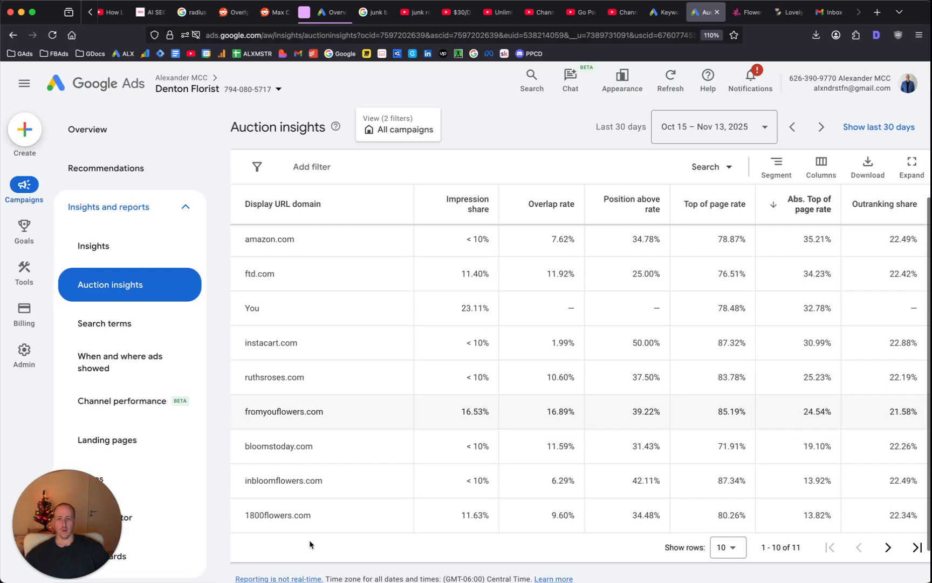
Step: Leave the auction insights report and open the account's campaigns page
scroll(310, 544, "up", 3)
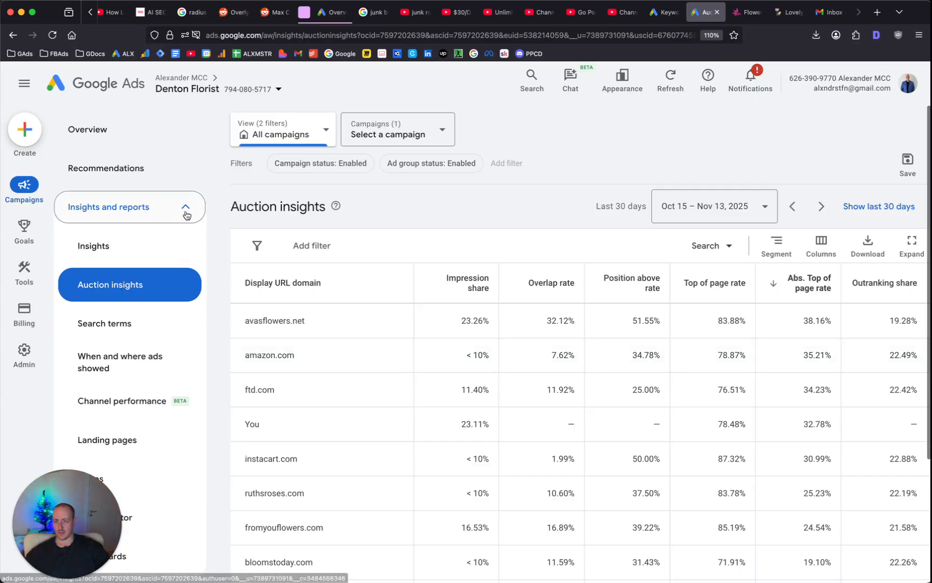
left_click(162, 181)
left_click(162, 213)
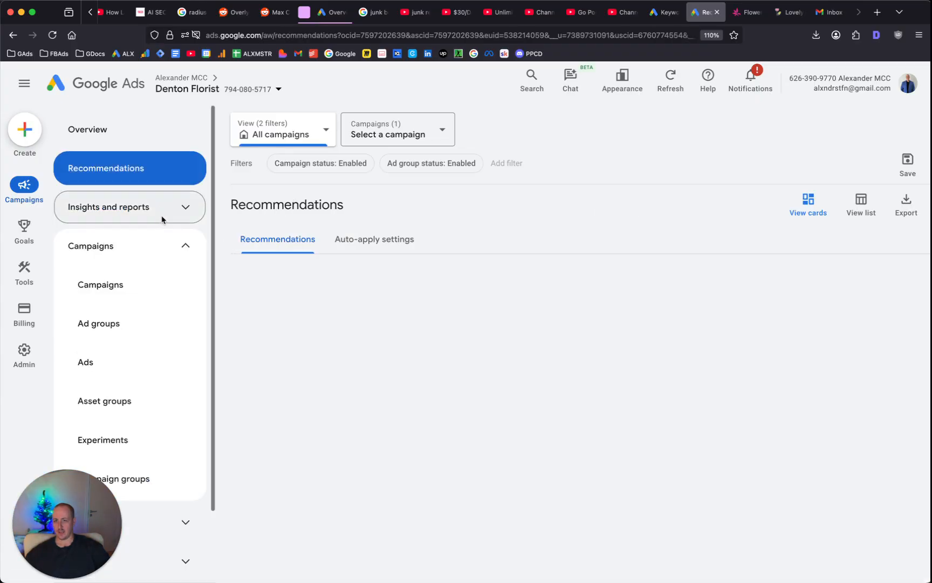
left_click(139, 287)
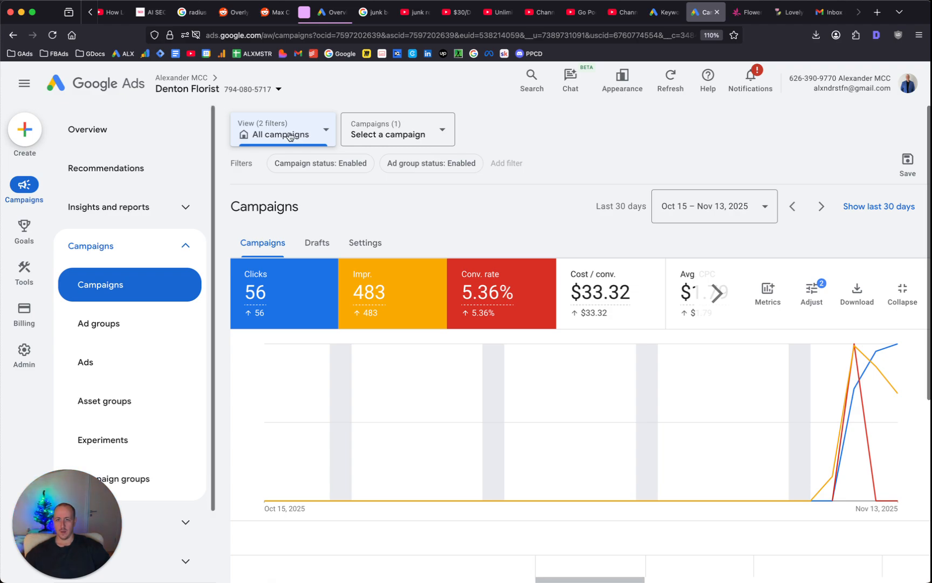
Step: Check which campaigns are selectable in the current view and examine the 11/10/25 Local Search campaign's row in the table
left_click(290, 136)
left_click(378, 133)
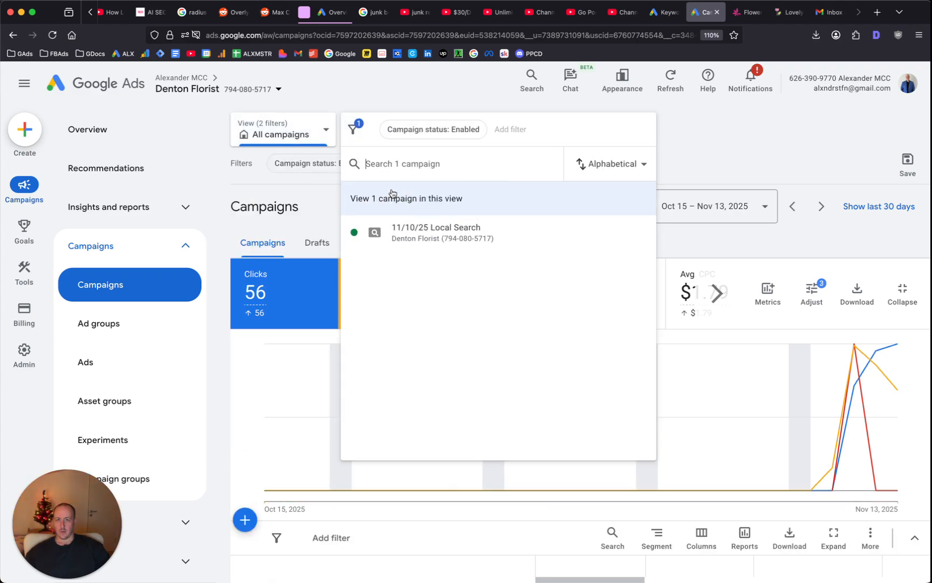
left_click(600, 239)
scroll(593, 235, "down", 5)
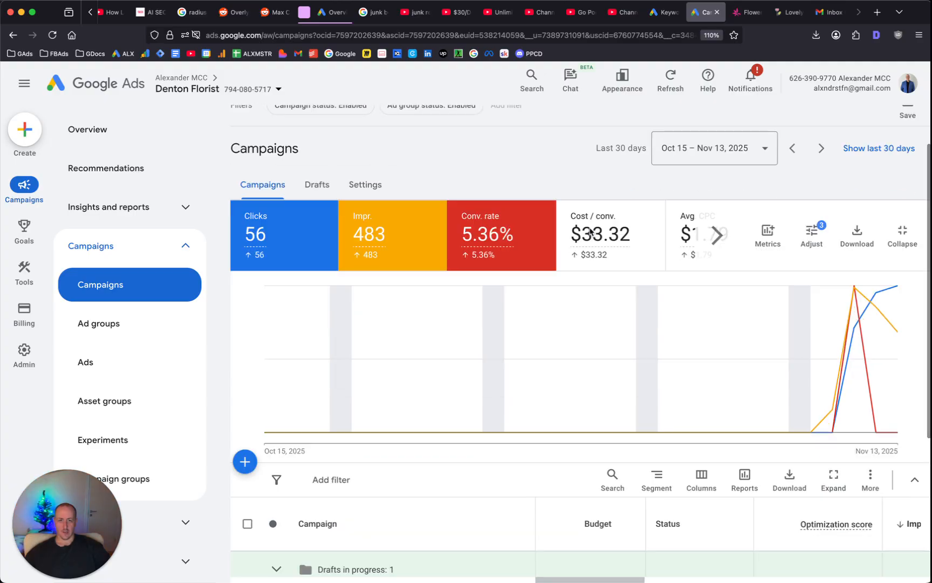
scroll(590, 232, "down", 1)
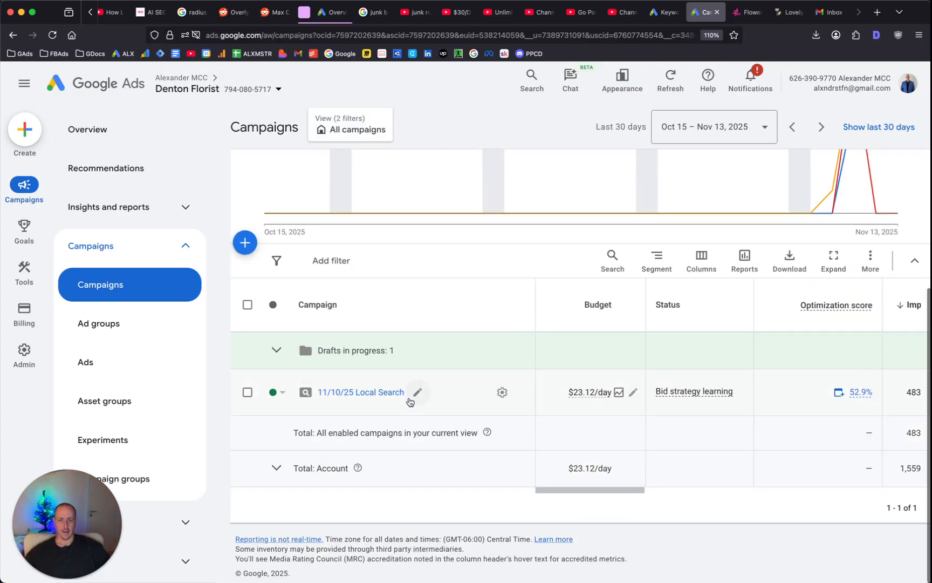
mouse_move(579, 492)
left_mouse_down()
mouse_move(821, 489)
mouse_move(581, 490)
left_mouse_up()
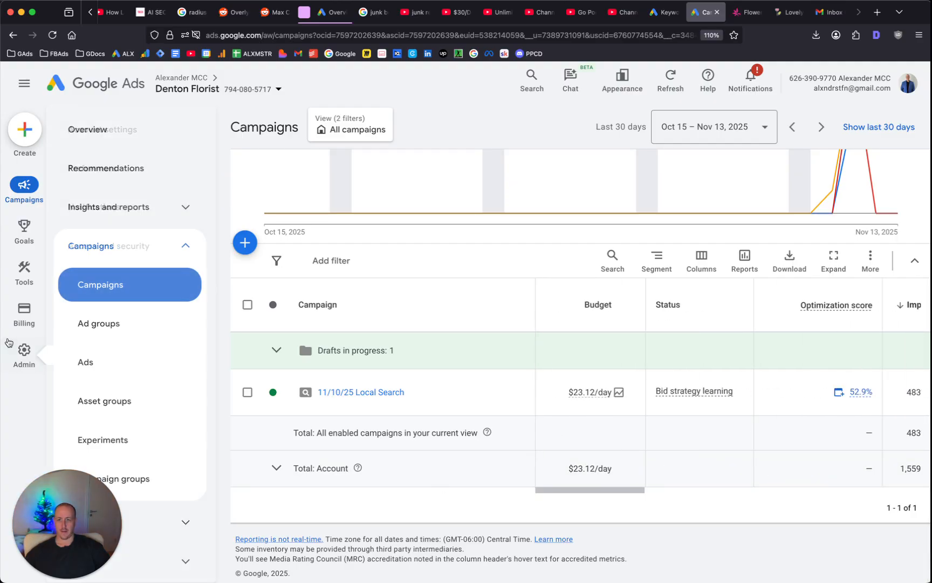
Step: Open the 11/10/25 Local Search campaign's settings and inspect its marketing objective and daily budget options
left_click(502, 393)
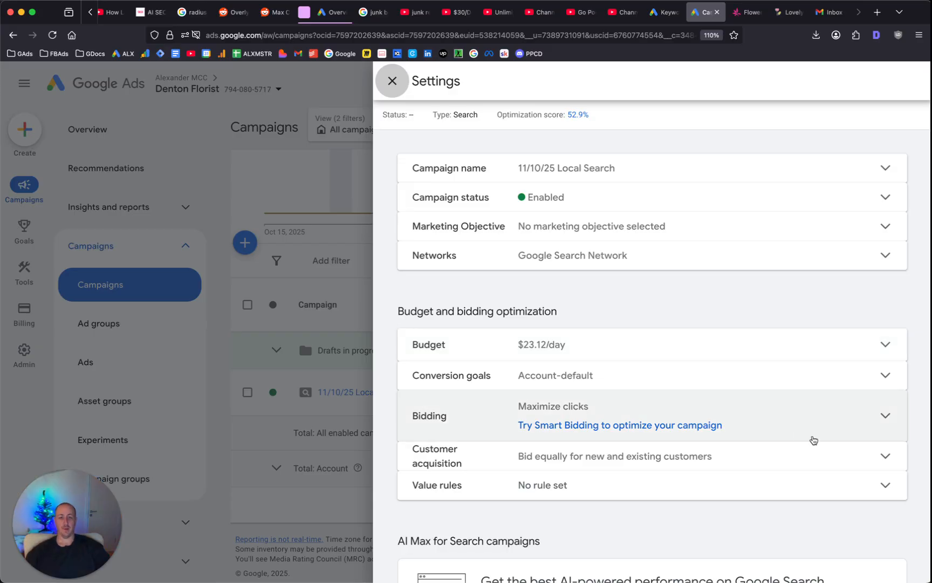
left_click(625, 236)
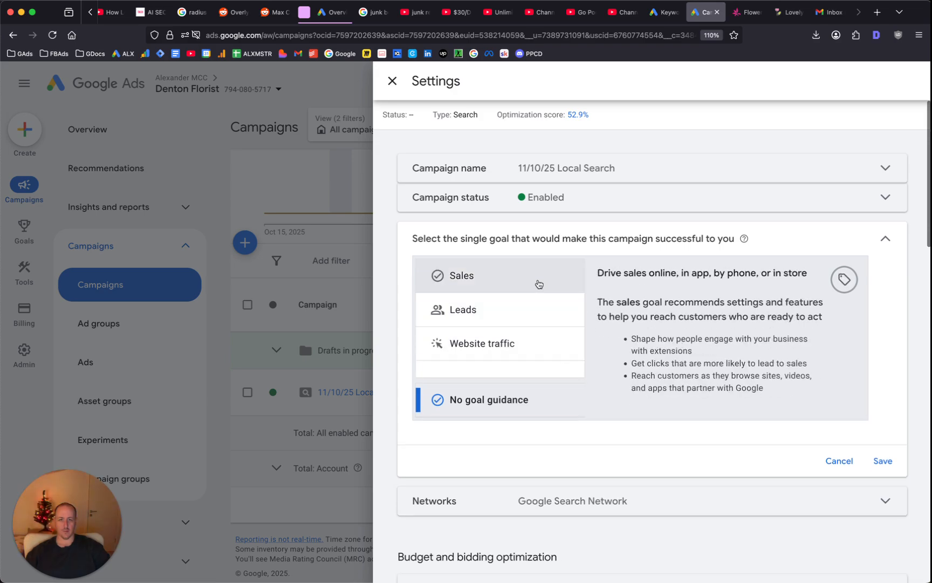
left_click(887, 241)
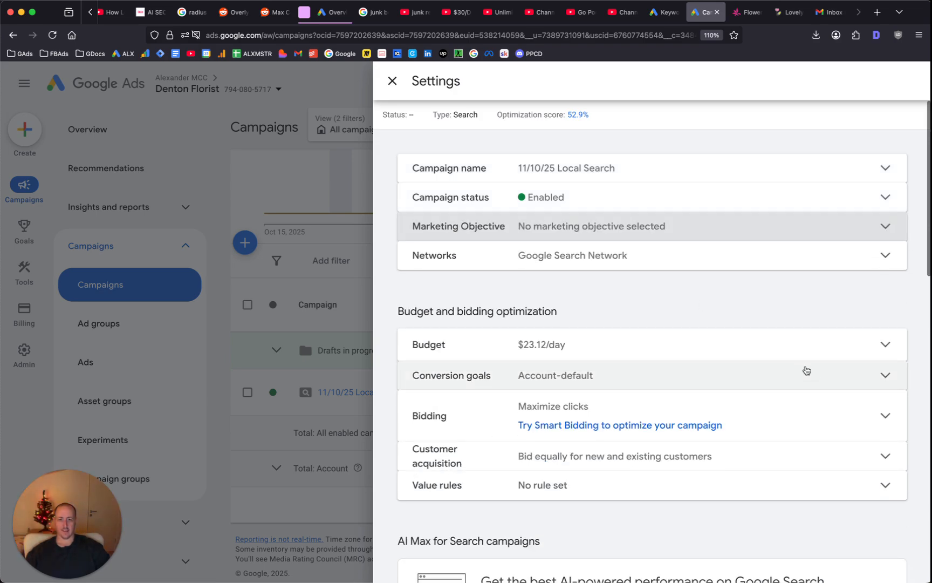
left_click(828, 350)
scroll(664, 332, "down", 1)
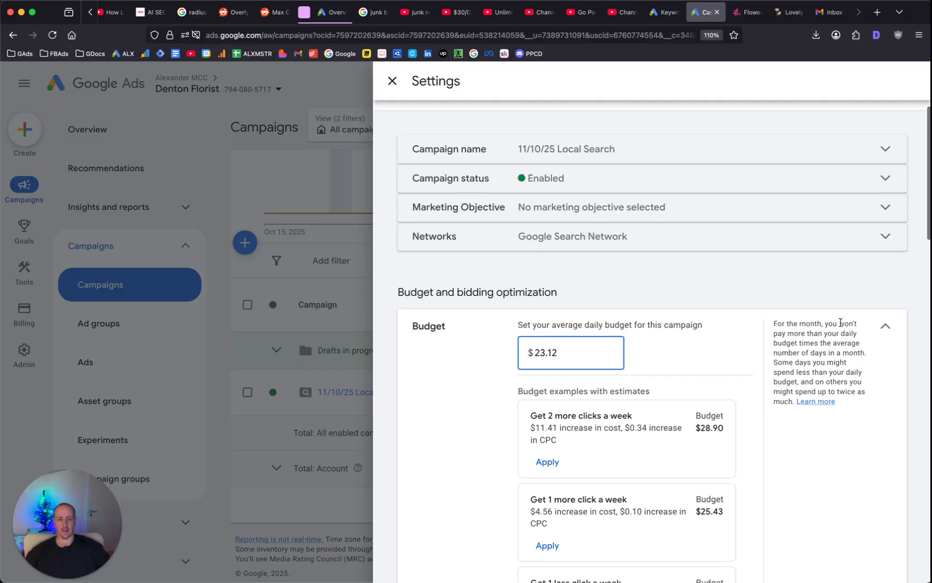
left_click(886, 327)
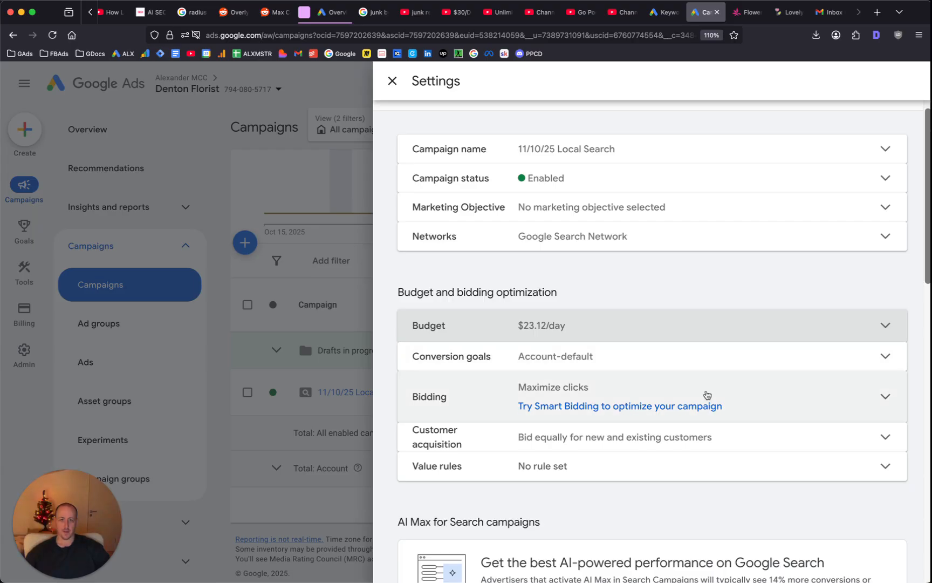
Step: Inspect the campaign's bidding focus and bid strategy options, leaving the bidding section without saving any changes
left_click(837, 389)
left_click(566, 402)
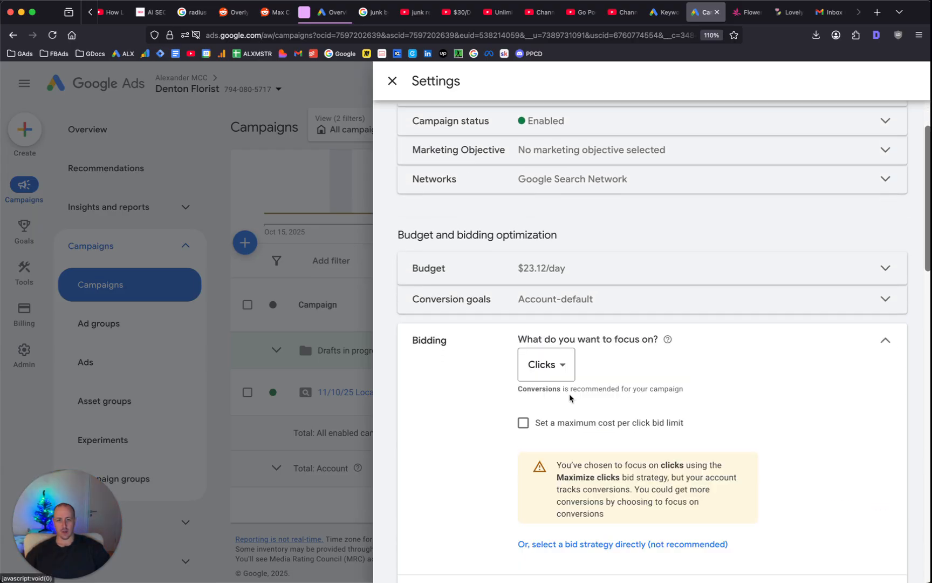
scroll(593, 403, "down", 5)
left_click(836, 398)
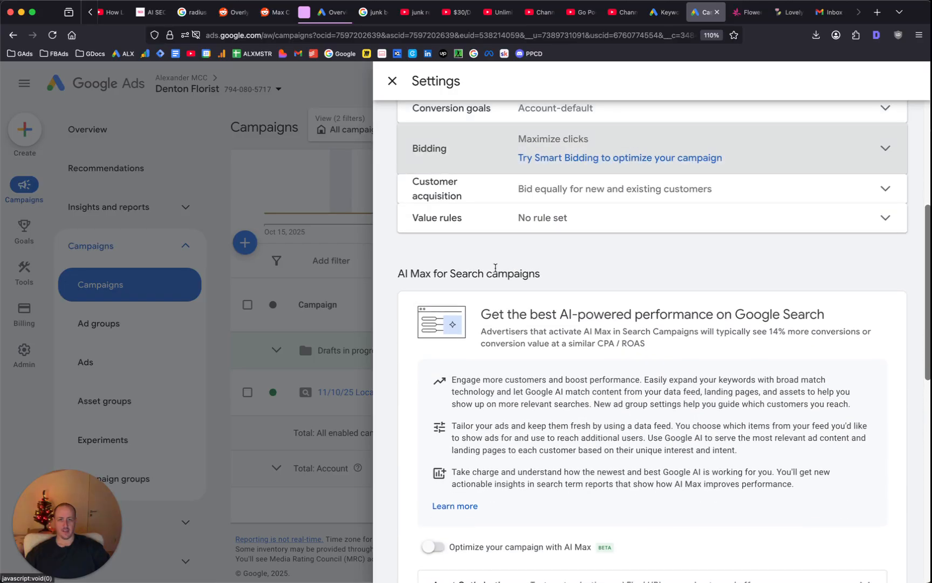
scroll(683, 208, "up", 2)
left_click(845, 200)
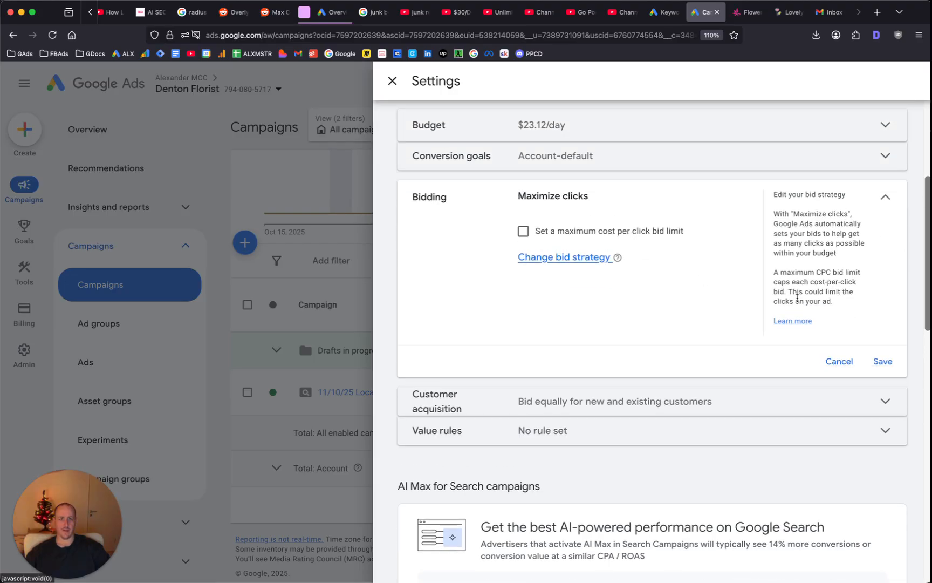
scroll(798, 298, "up", 2)
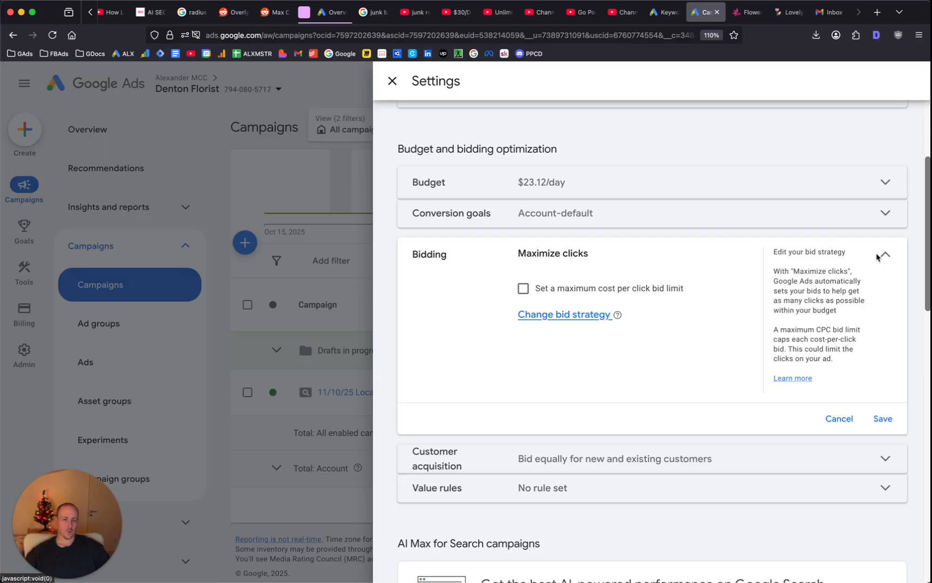
left_click(839, 419)
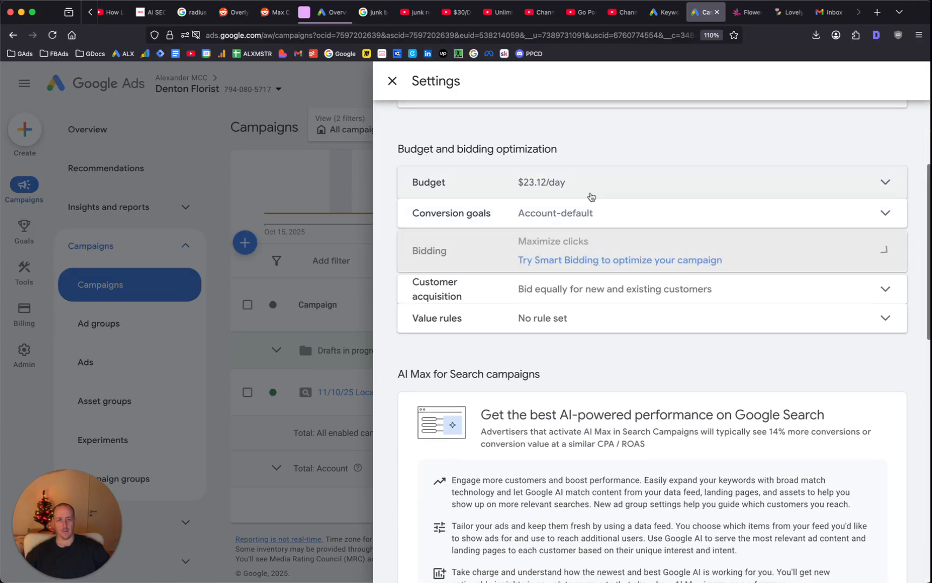
Step: Inspect the campaign's location targeting, including its presence options and advanced search map, and close the settings without saving
scroll(661, 185, "down", 5)
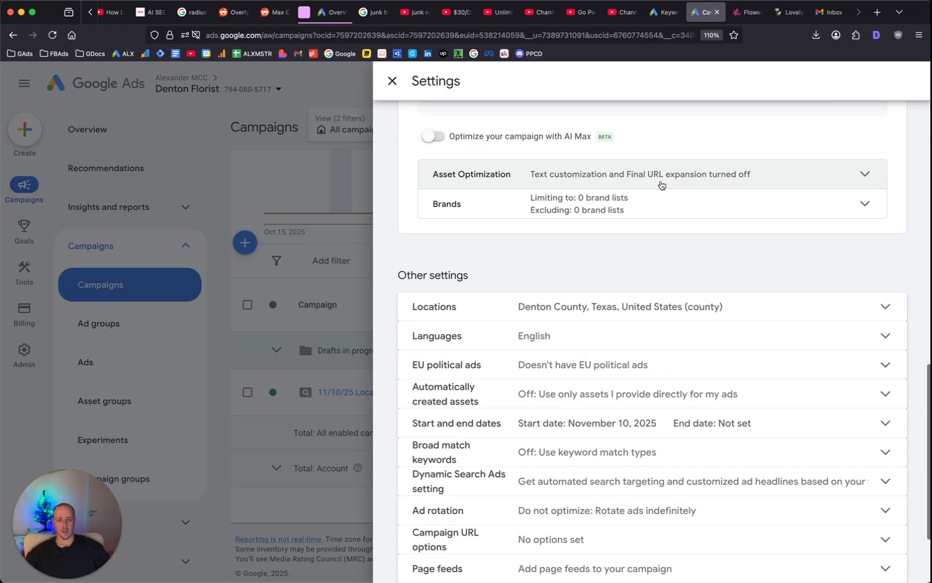
left_click(883, 305)
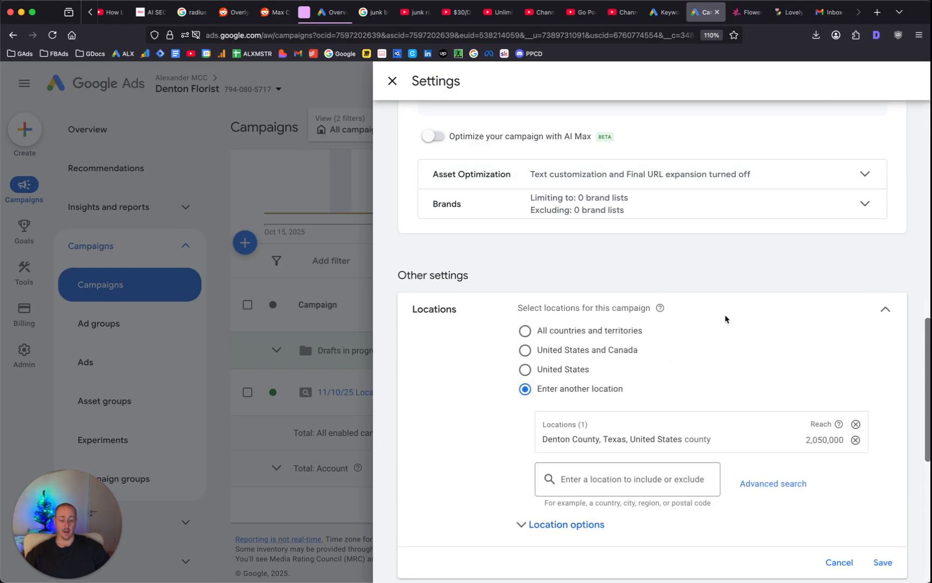
double_click(544, 471)
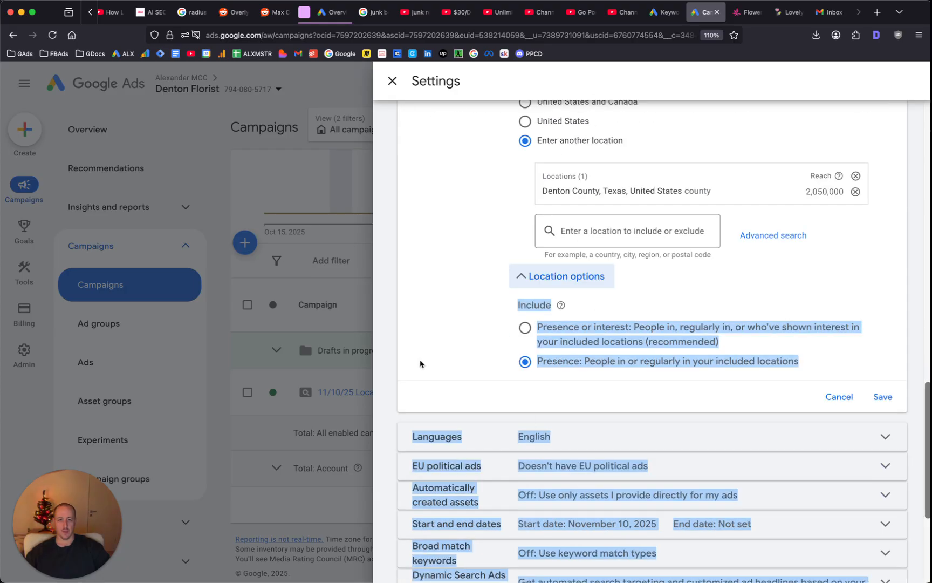
scroll(399, 280, "down", 4)
scroll(381, 201, "up", 4)
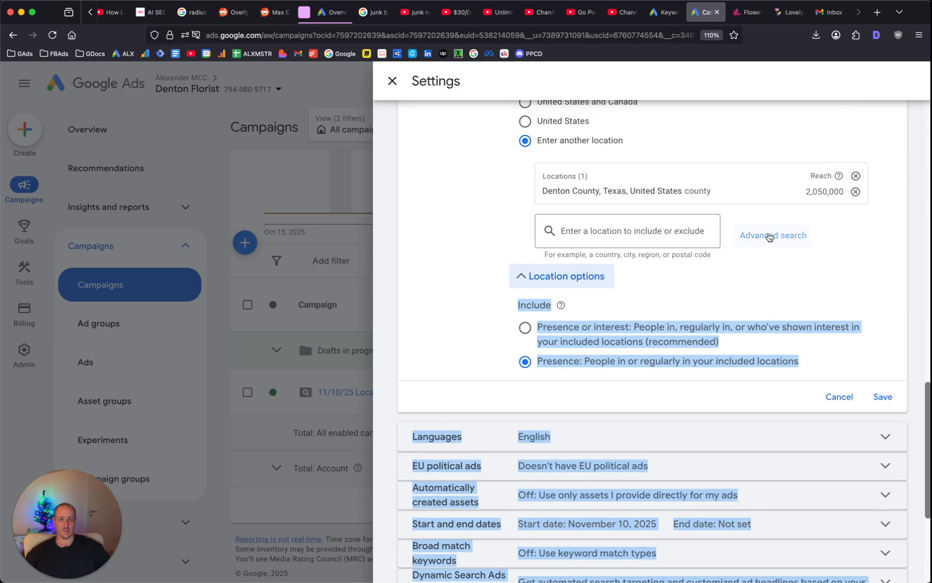
left_click(743, 237)
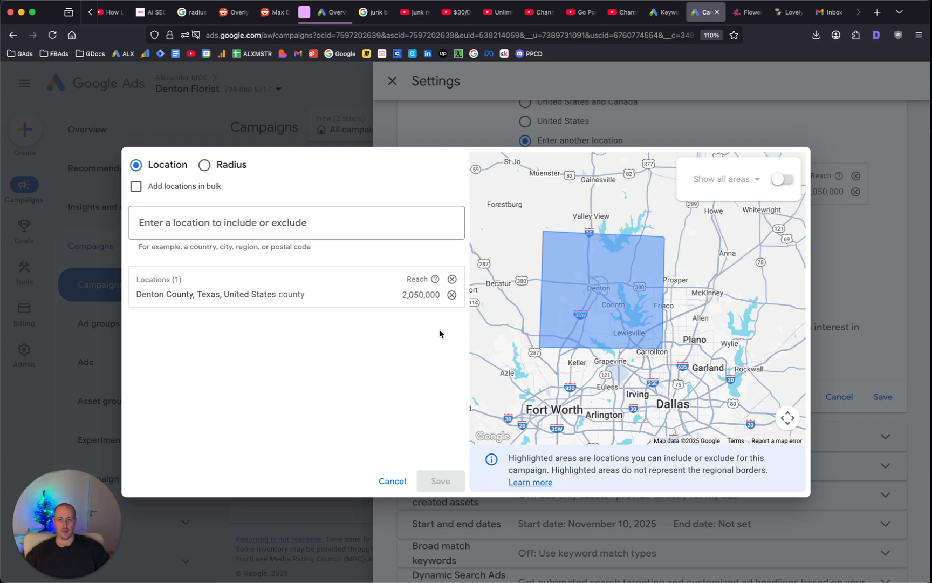
left_click(383, 475)
left_click(388, 81)
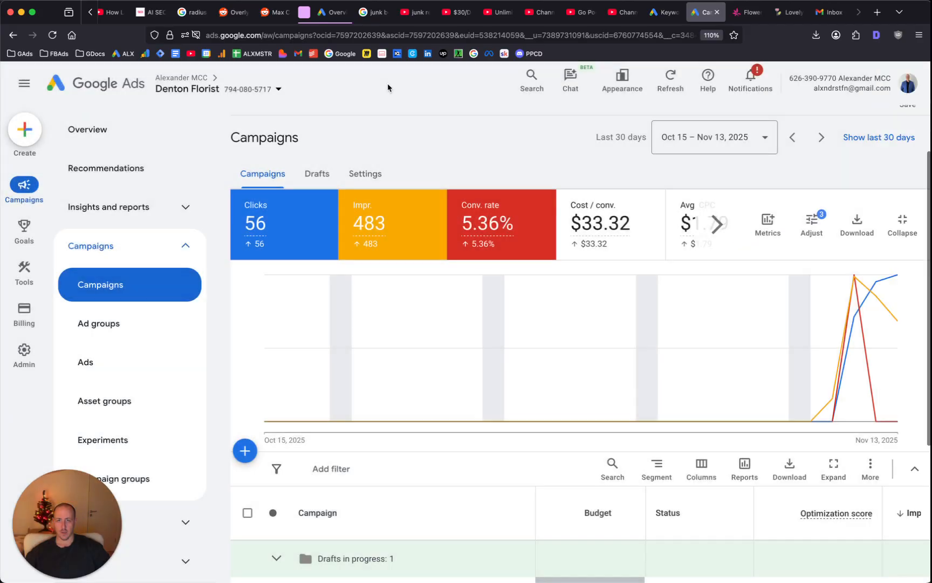
Step: Open the 11/10/25 Local Search campaign's ad groups and examine Ad group 1's click-through rate, cost and conversion metrics
scroll(625, 222, "up", 2)
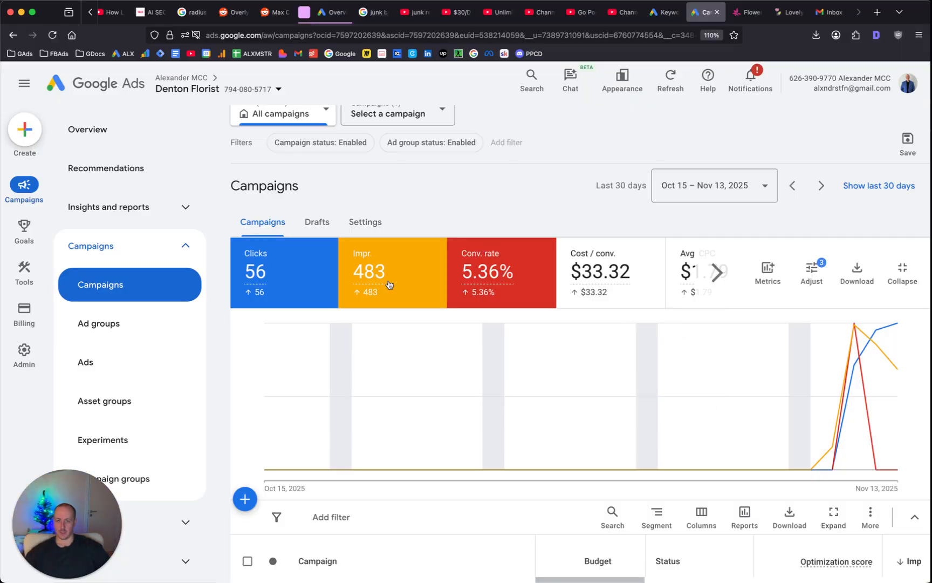
scroll(397, 392, "down", 4)
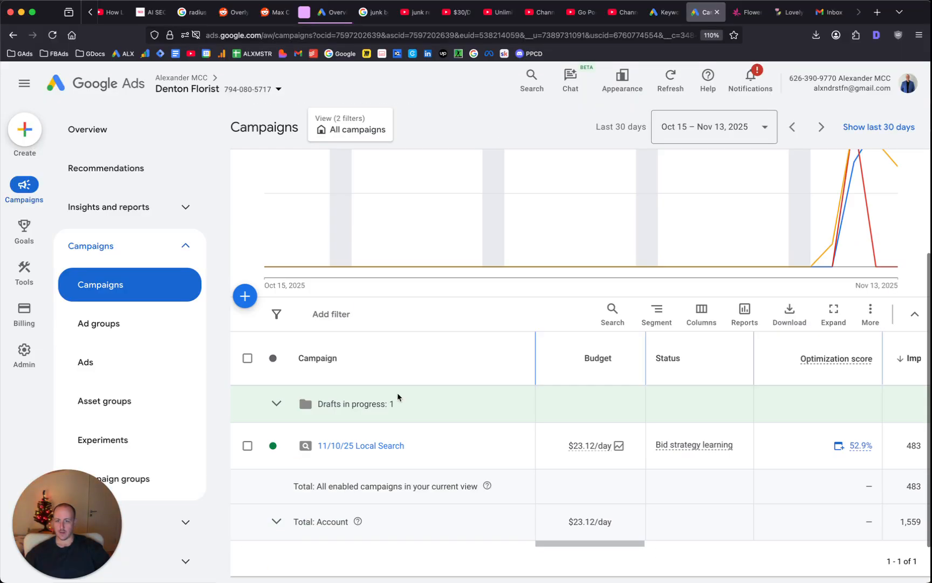
left_click(353, 445)
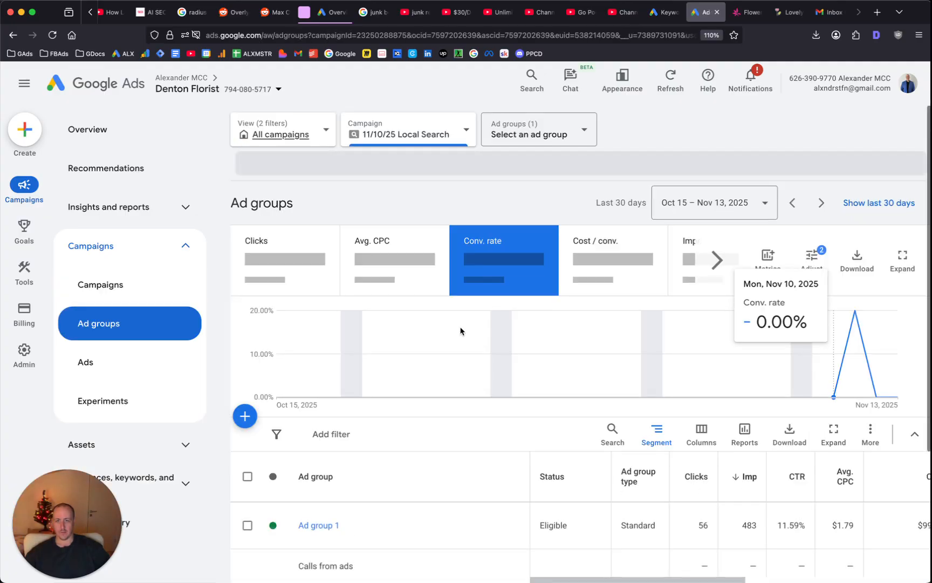
scroll(459, 319, "down", 2)
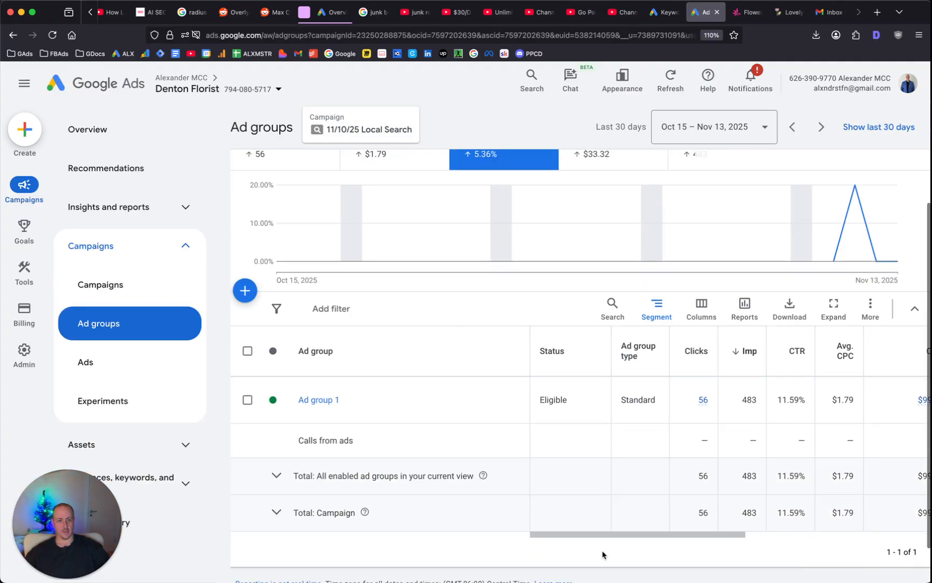
double_click(792, 400)
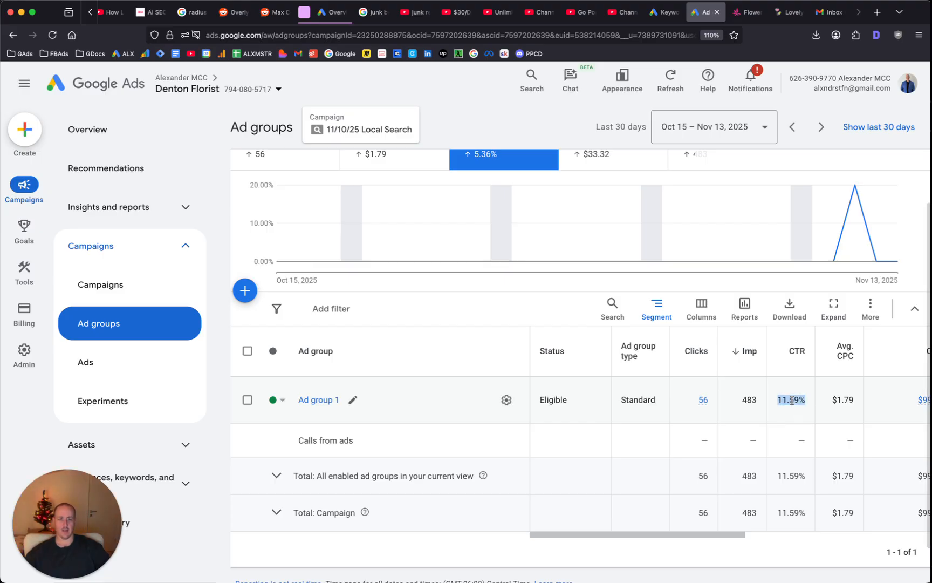
left_click_drag(660, 535, 874, 544)
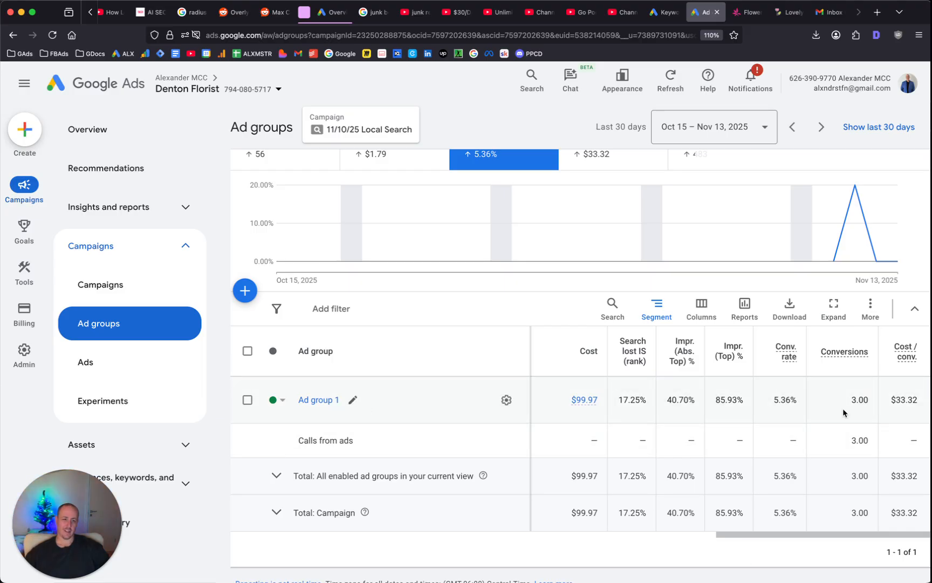
scroll(645, 358, "up", 2)
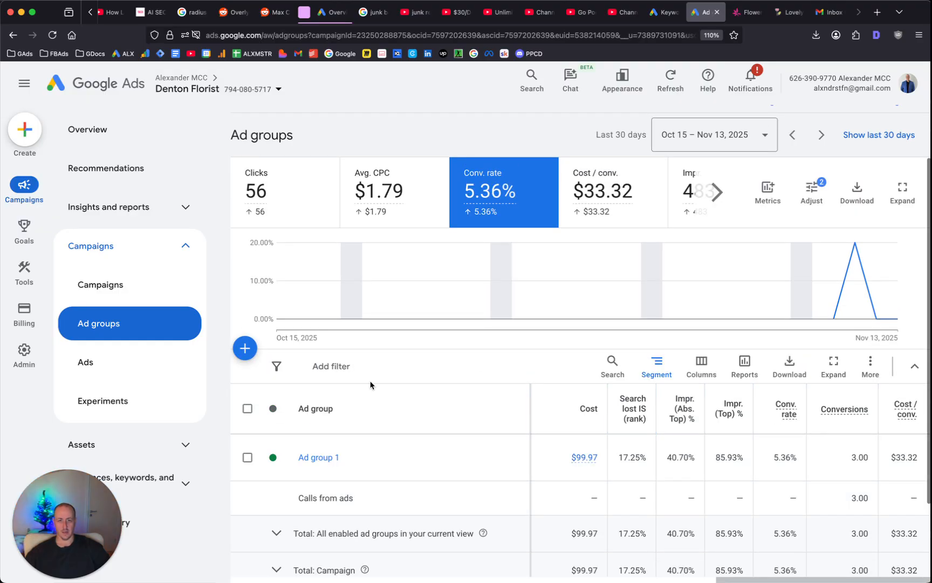
Step: Open Ad group 1's keywords and review their match types, statuses and performance metrics
left_click(316, 459)
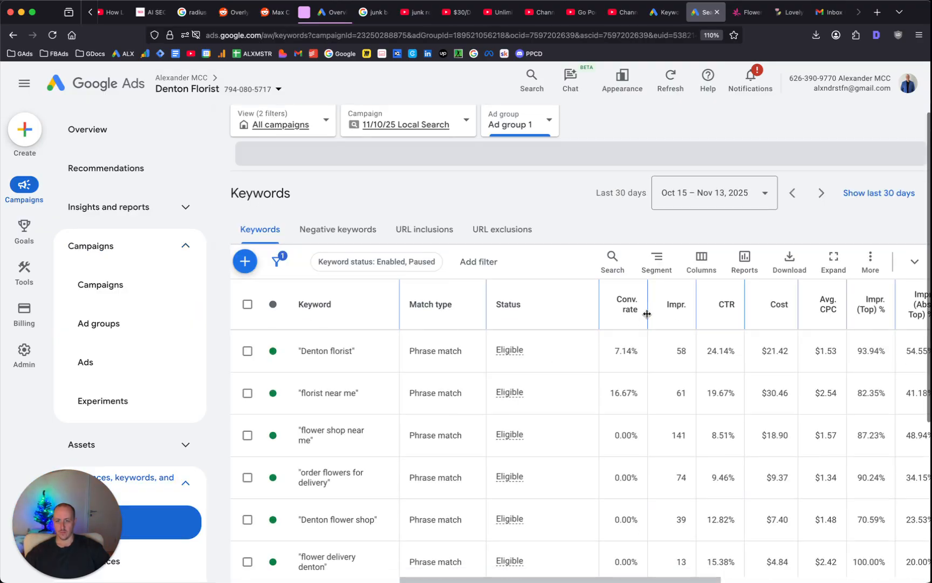
scroll(448, 308, "down", 2)
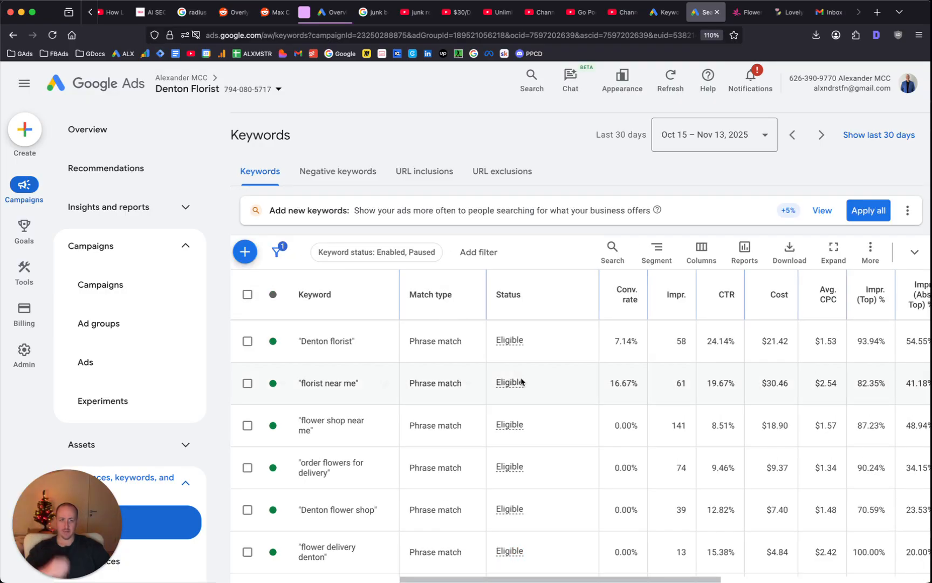
scroll(594, 378, "right", 5)
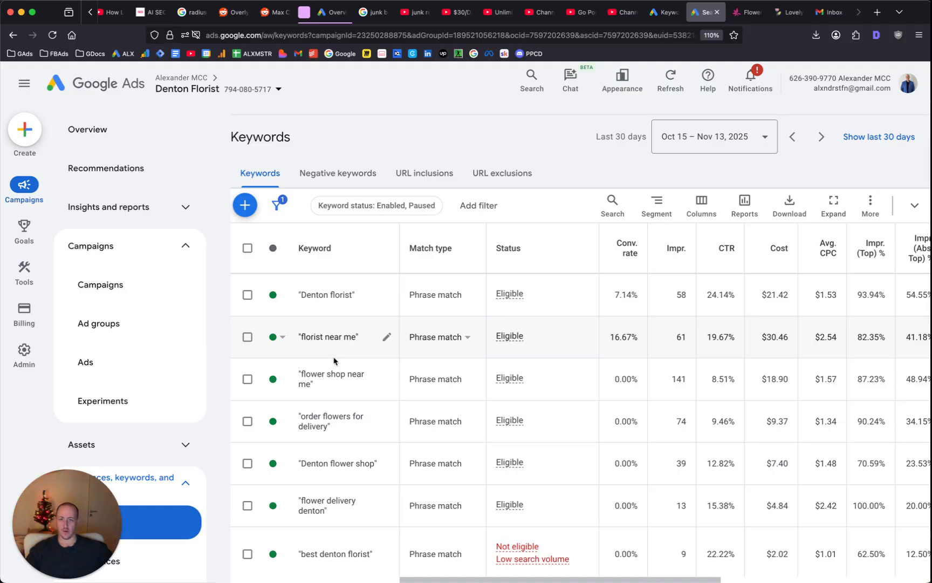
scroll(334, 360, "down", 5)
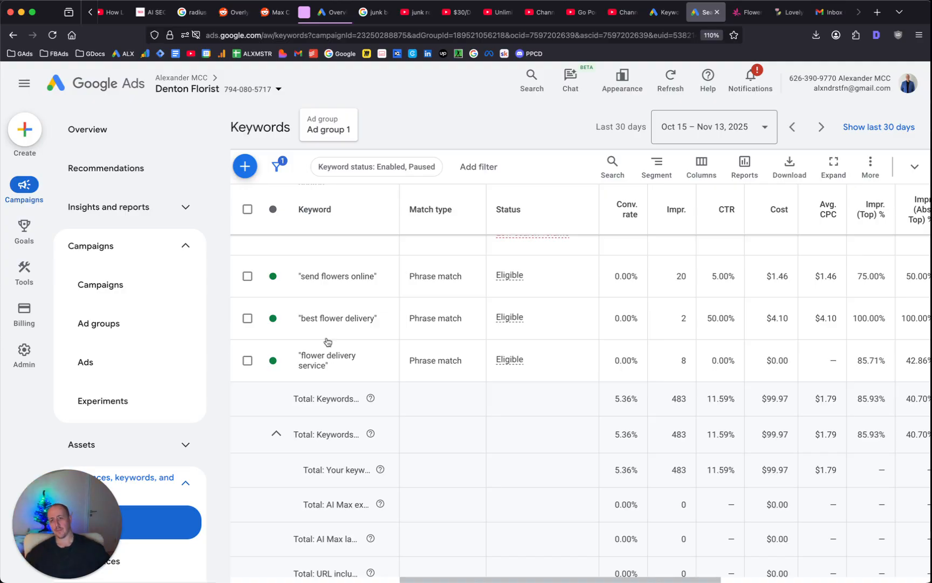
Step: Set the Ad group 1 keyword table to show 50 rows per page
scroll(328, 345, "down", 3)
left_click(729, 508)
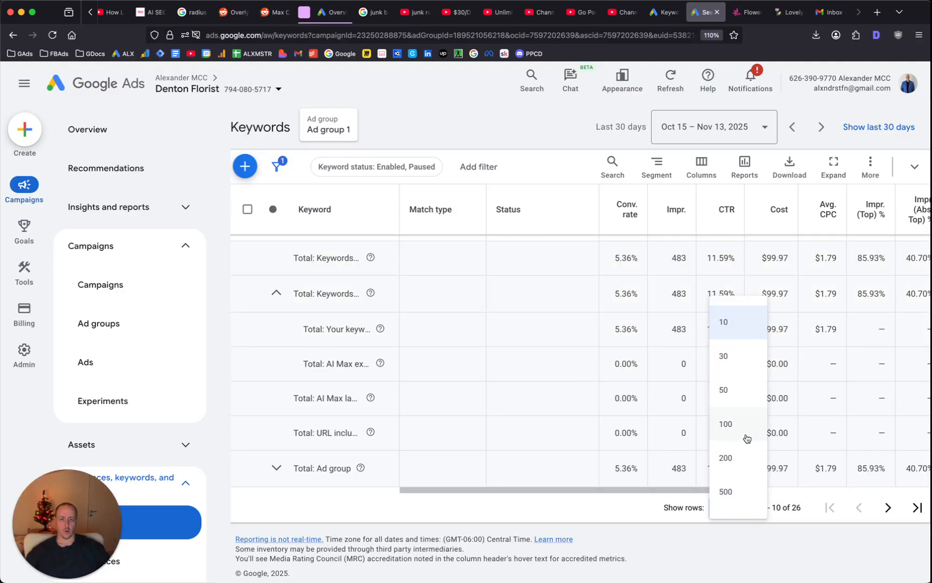
left_click(735, 402)
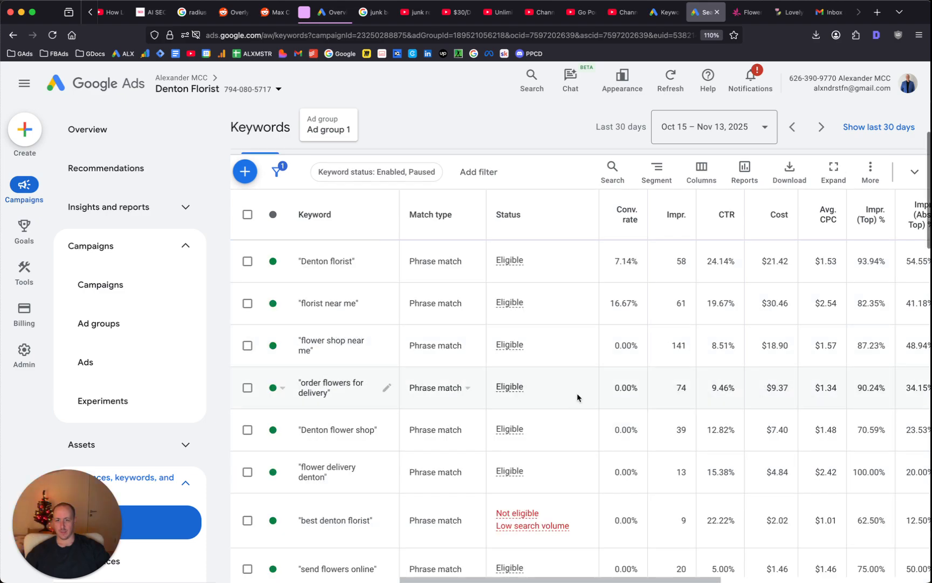
Step: Review the full Ad group 1 keyword list, comparing match types, statuses, impressions, costs and conversion rates
scroll(577, 398, "down", 5)
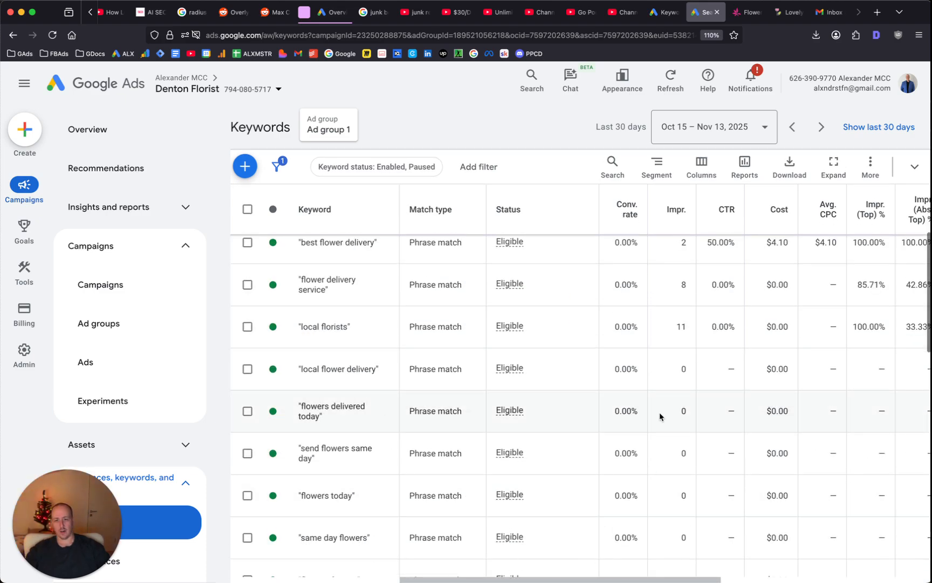
scroll(593, 442, "down", 1)
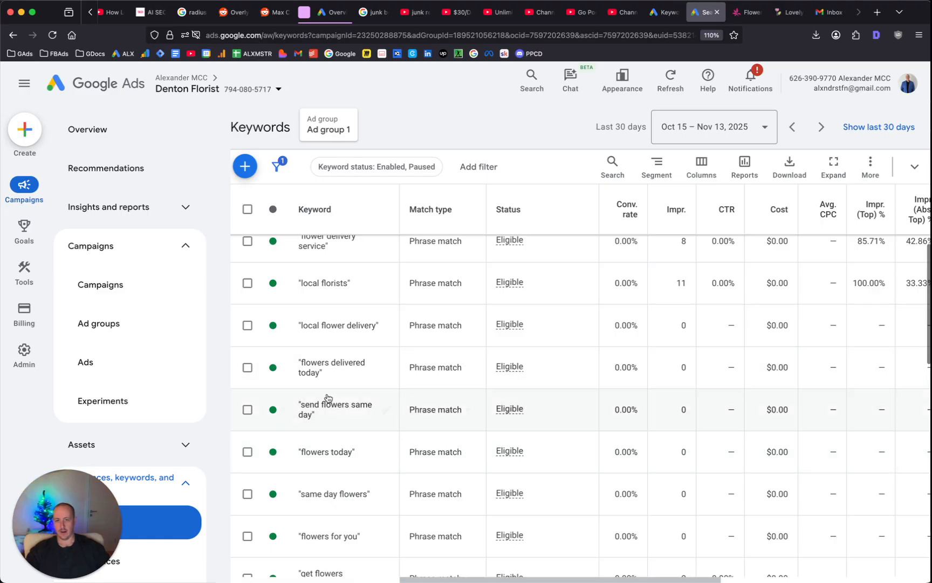
scroll(395, 416, "down", 4)
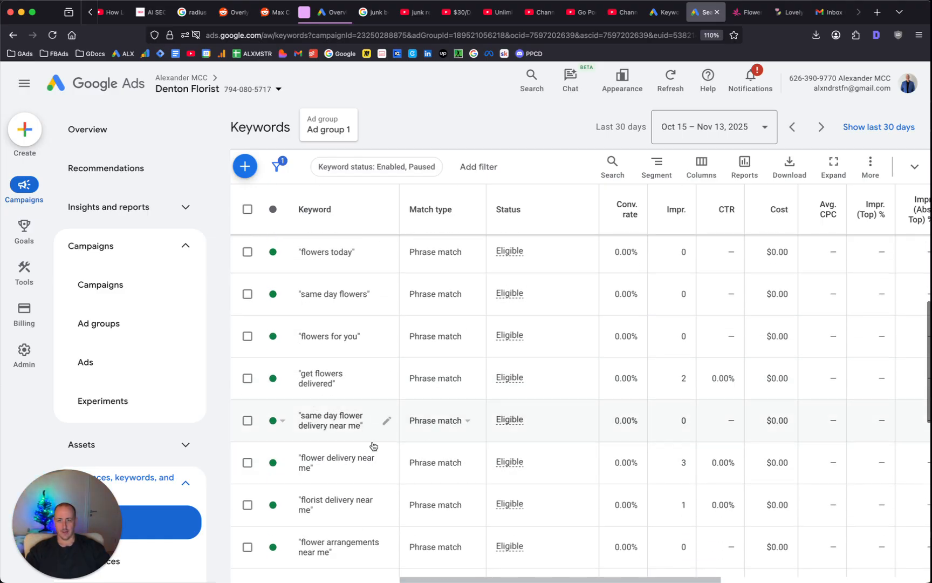
scroll(589, 444, "up", 5)
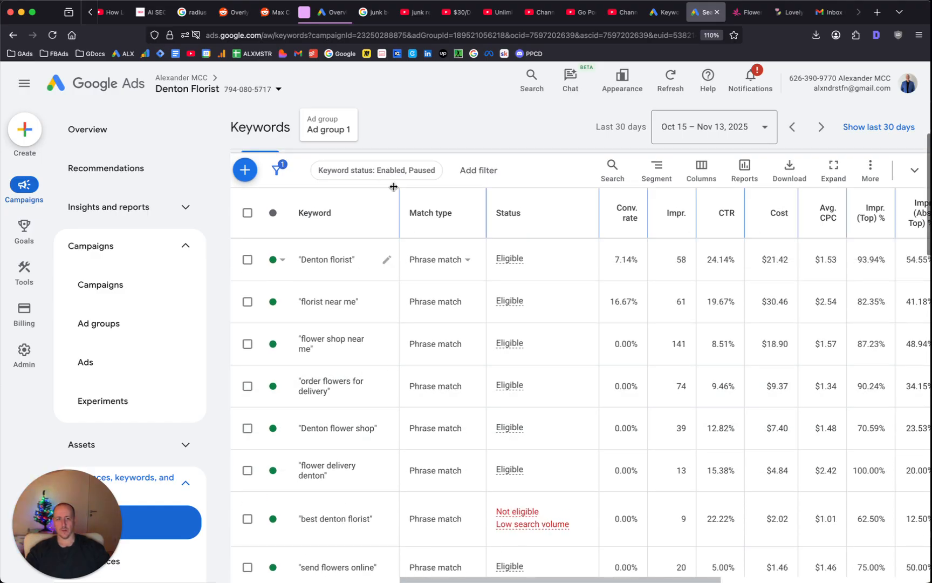
scroll(356, 277, "down", 15)
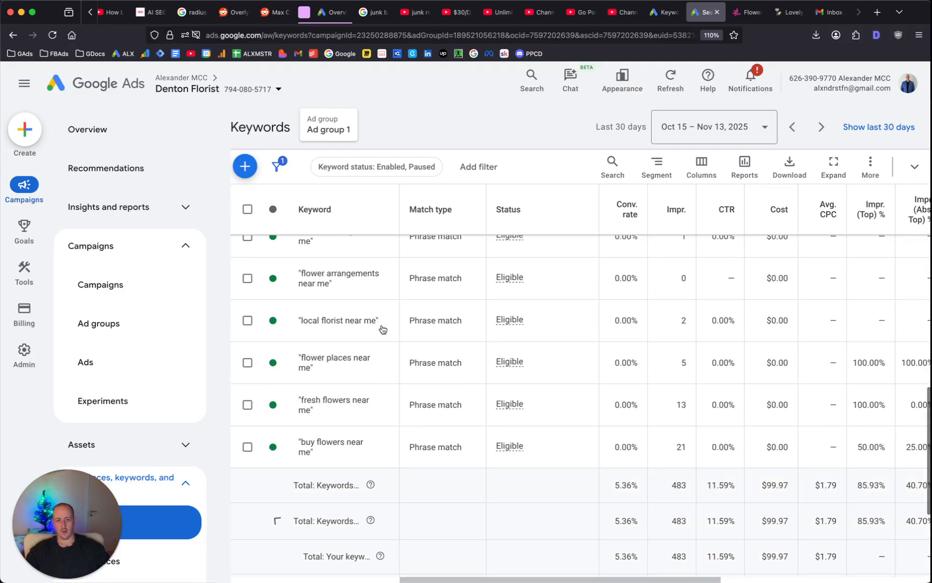
scroll(465, 433, "up", 6)
scroll(425, 425, "down", 10)
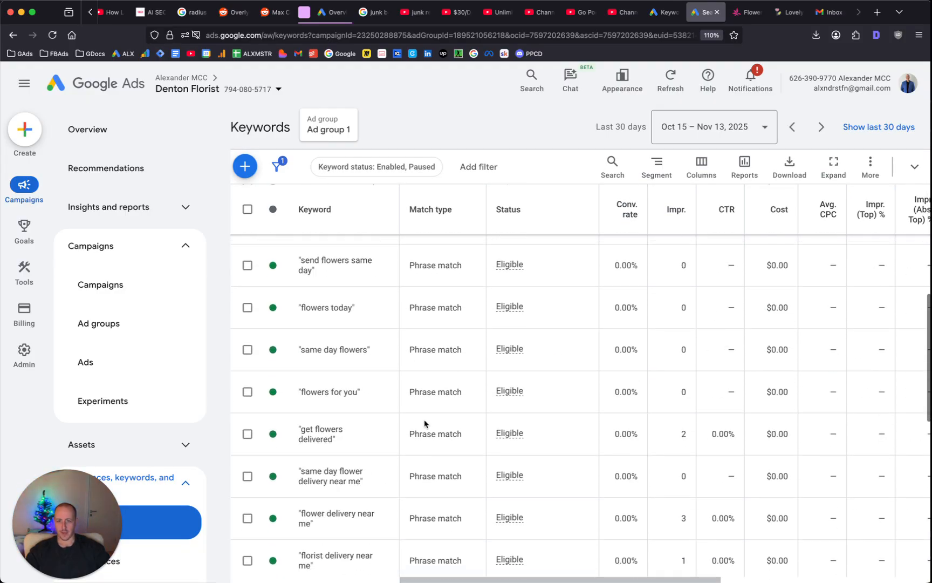
scroll(339, 374, "up", 4)
scroll(411, 383, "up", 15)
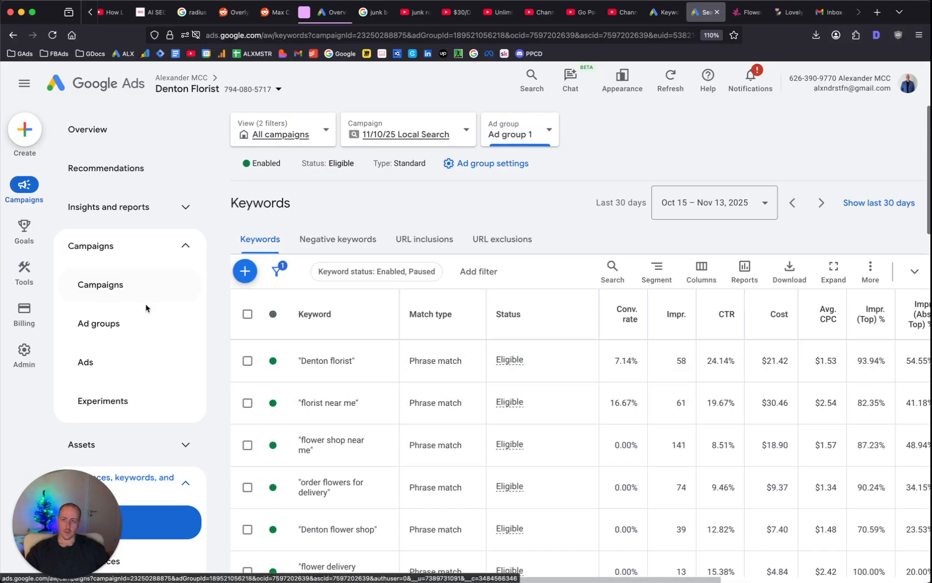
Step: Reopen Ad group 1's keywords from the ad groups list, recheck them, and return to the ad groups list
left_click(137, 330)
scroll(539, 302, "down", 1)
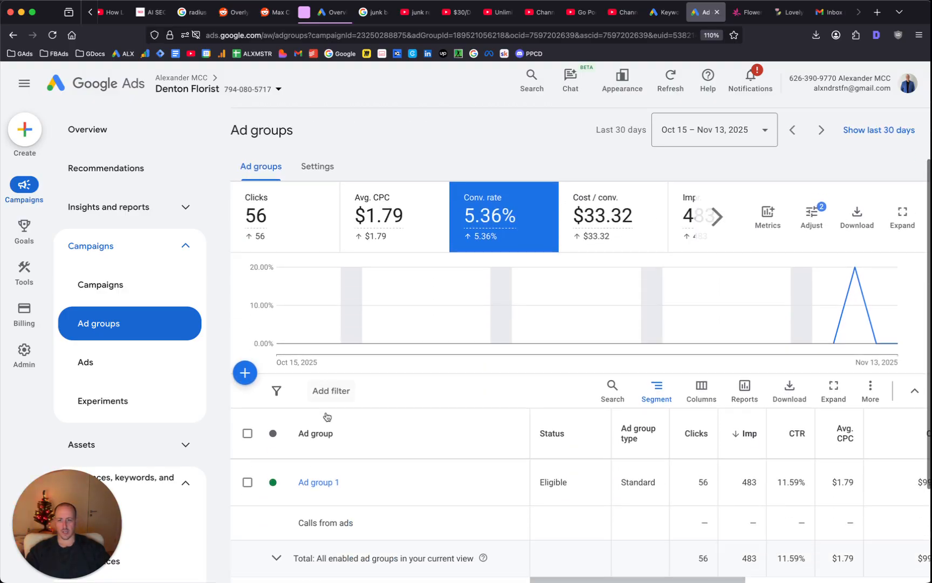
scroll(324, 413, "down", 2)
left_click(325, 391)
scroll(516, 383, "down", 10)
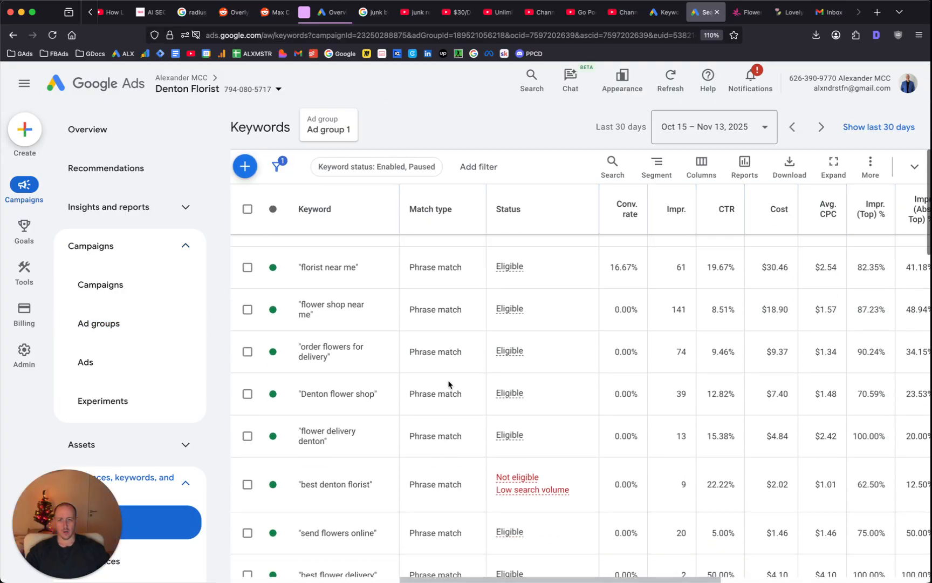
scroll(439, 381, "down", 10)
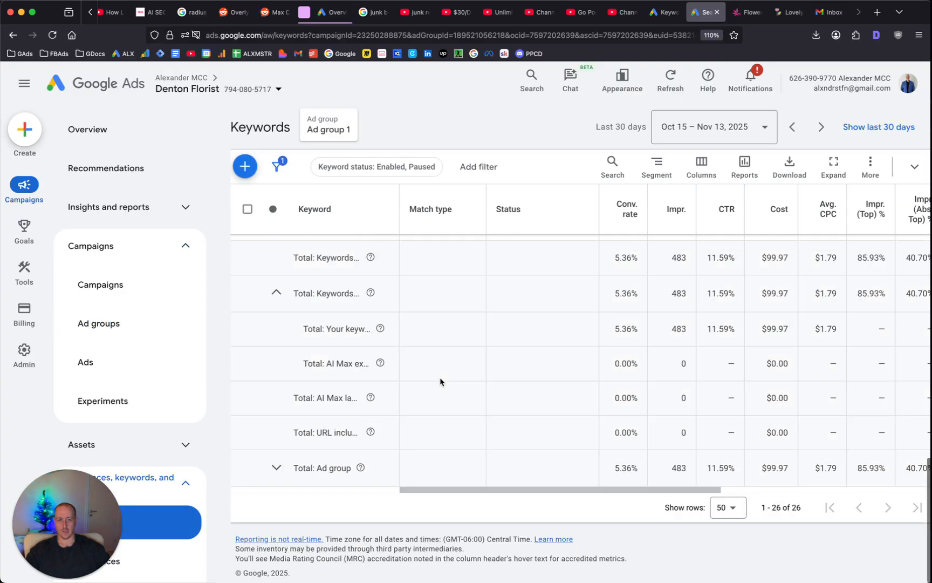
scroll(440, 382, "up", 6)
scroll(439, 382, "up", 2)
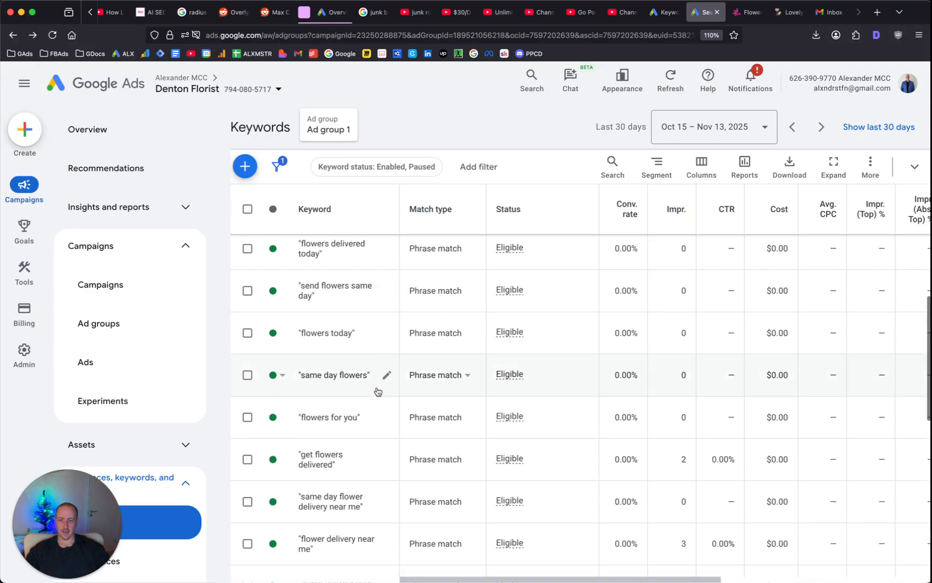
key("super+bracketleft")
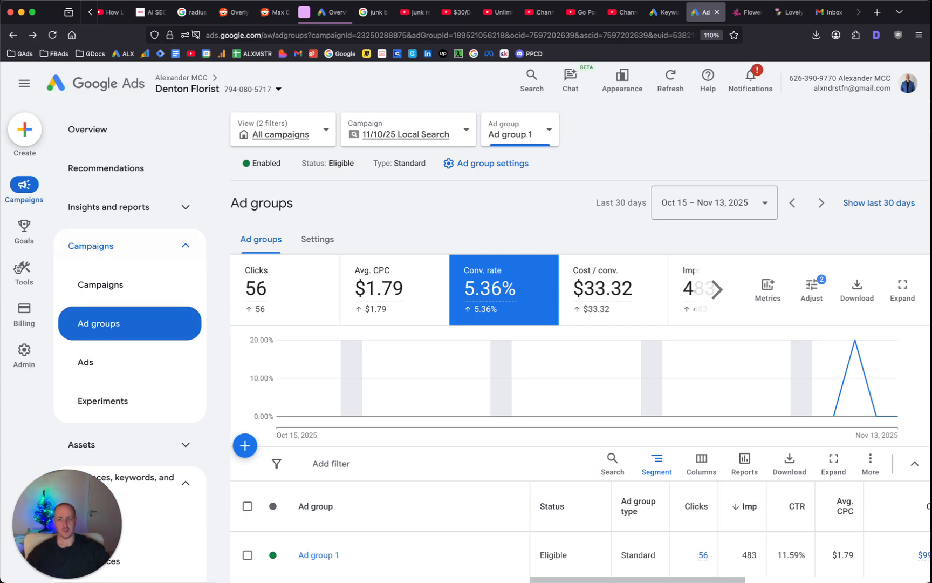
Step: Open the Data manager and review the Google tag, connected products and featured products, including Shopify
mouse_move(24, 312)
mouse_move(32, 267)
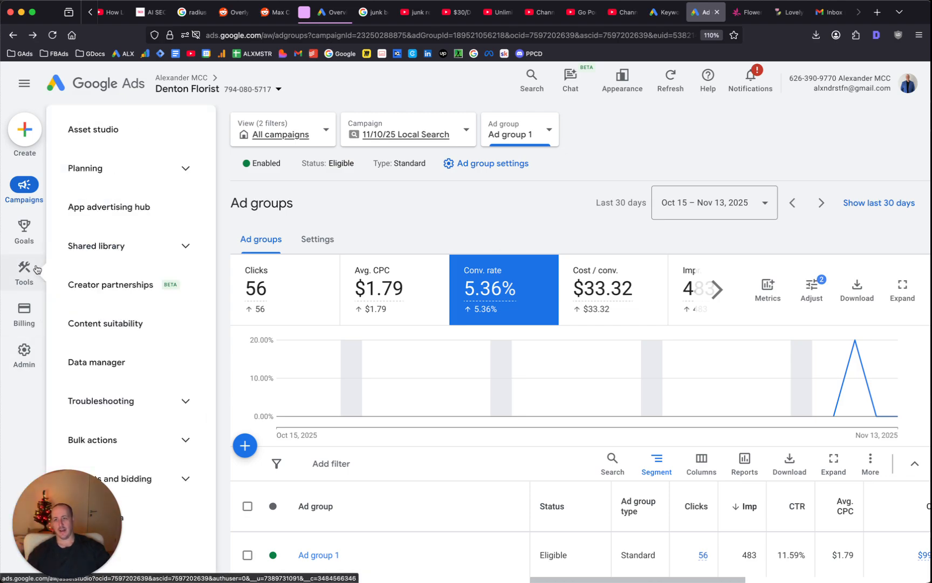
left_click(82, 366)
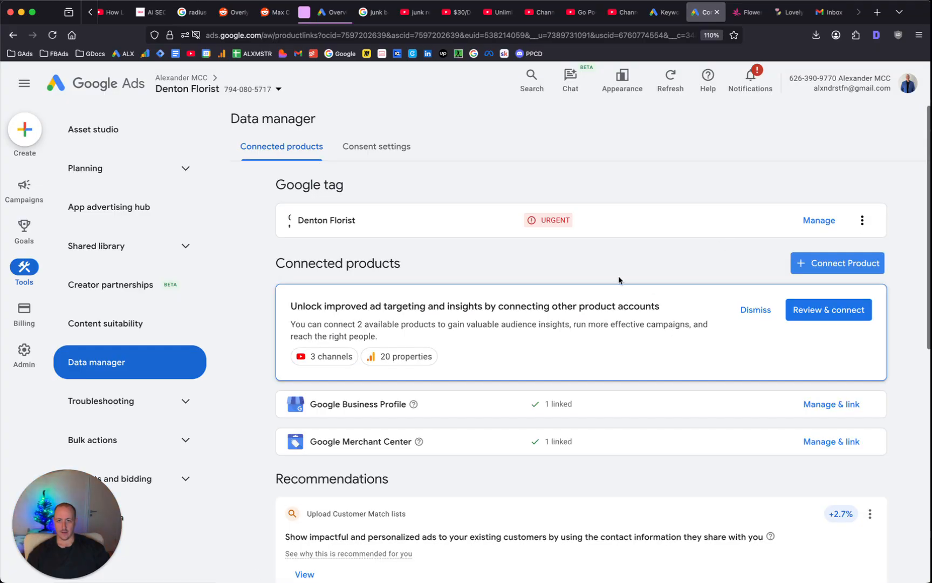
scroll(417, 282, "down", 3)
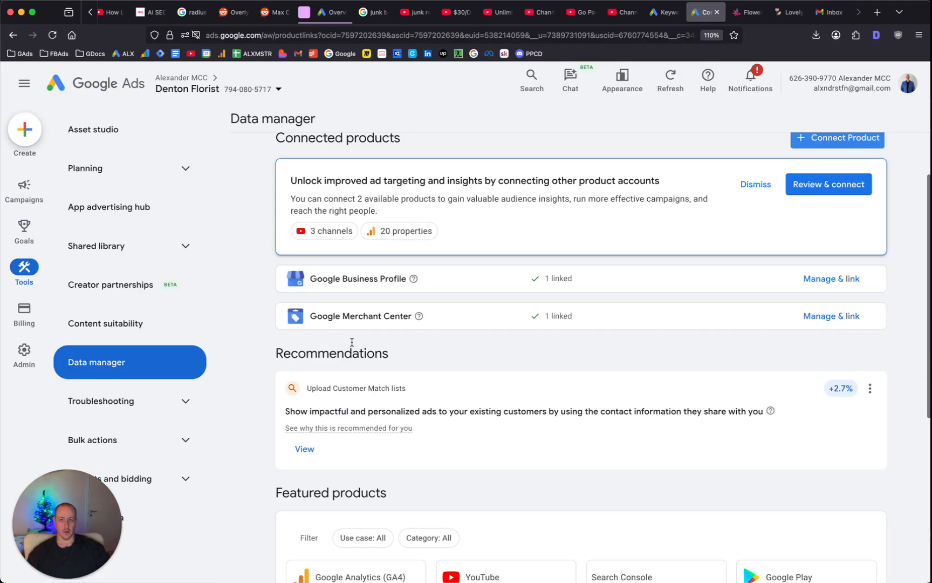
scroll(444, 332, "down", 5)
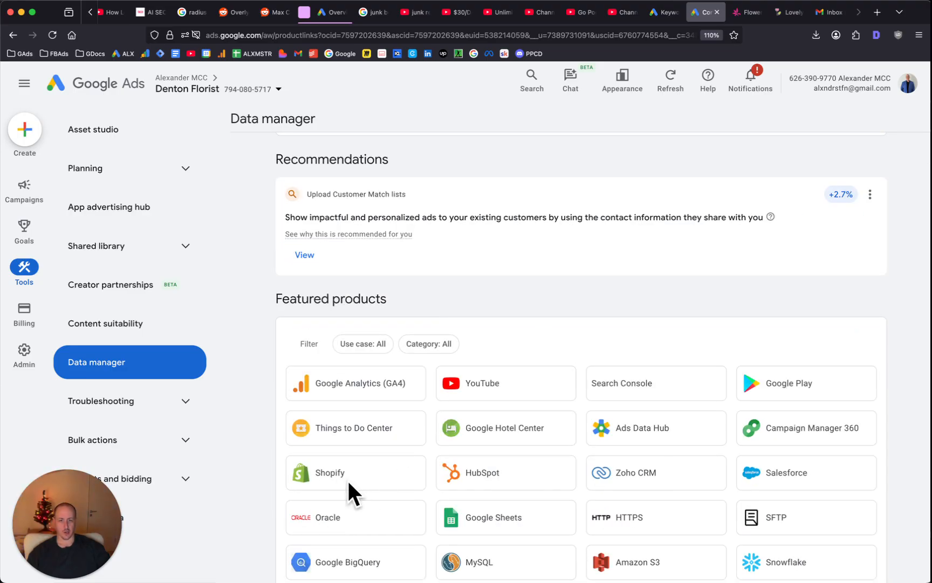
scroll(501, 399, "up", 5)
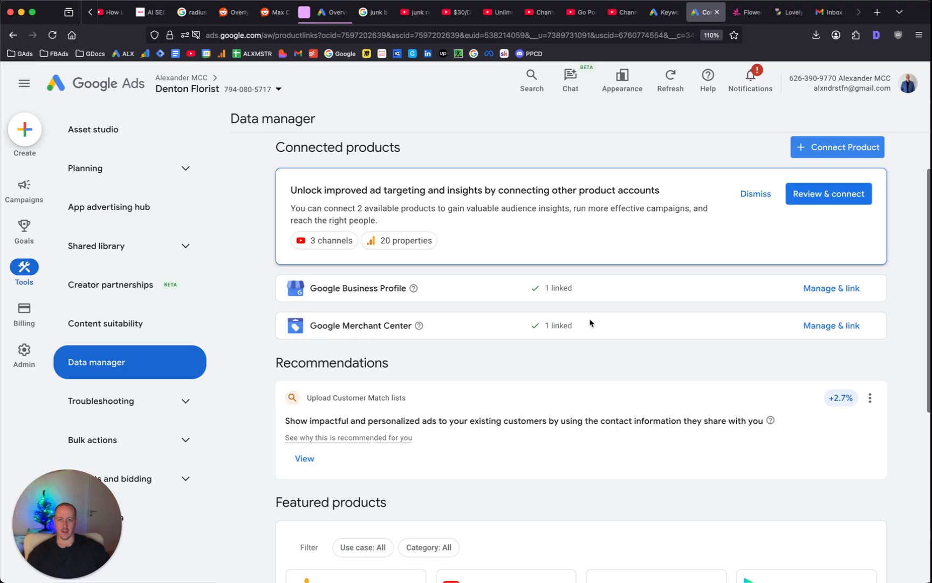
scroll(452, 321, "up", 1)
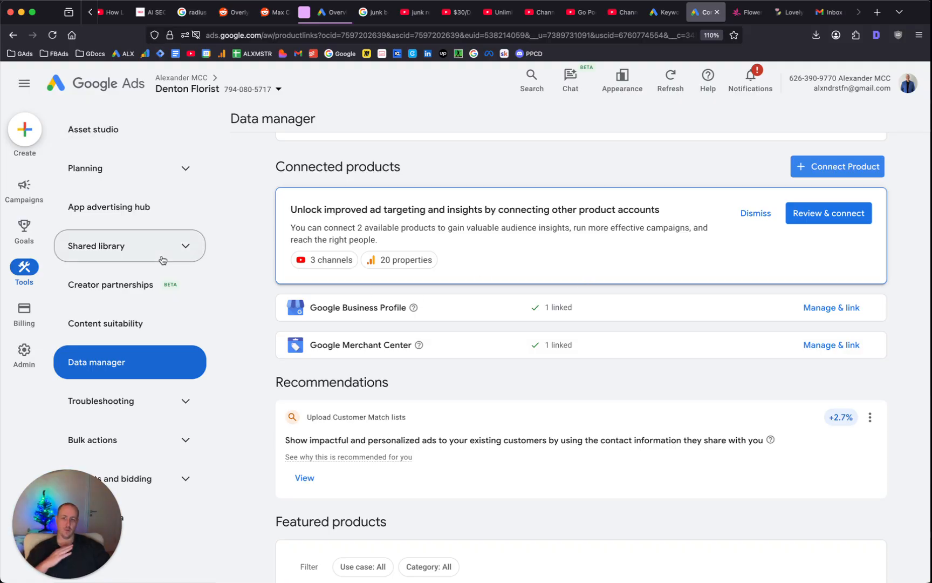
Step: Open Ad group 1's overview and examine ad performance by device and impressions by day and hour
left_click(28, 201)
scroll(566, 298, "down", 5)
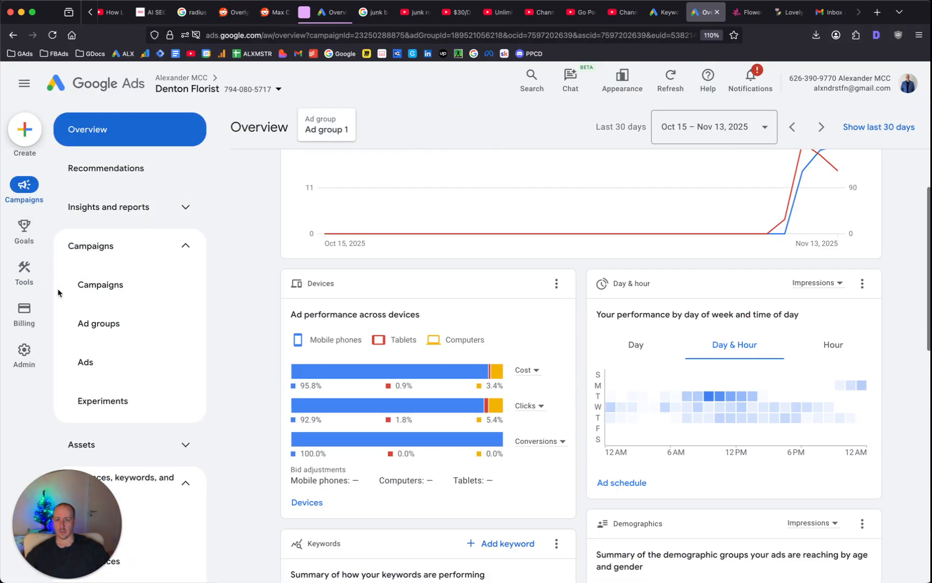
scroll(348, 363, "down", 1)
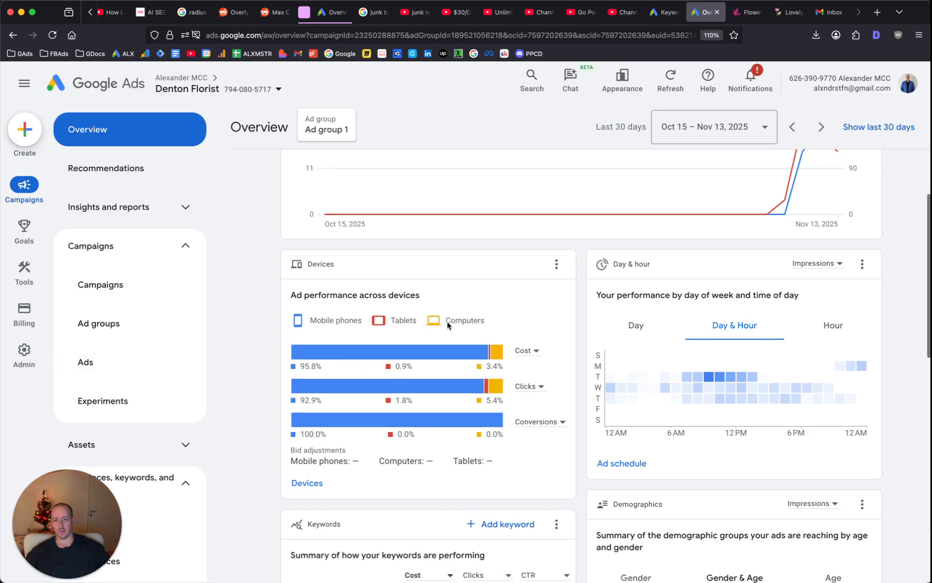
scroll(507, 323, "down", 2)
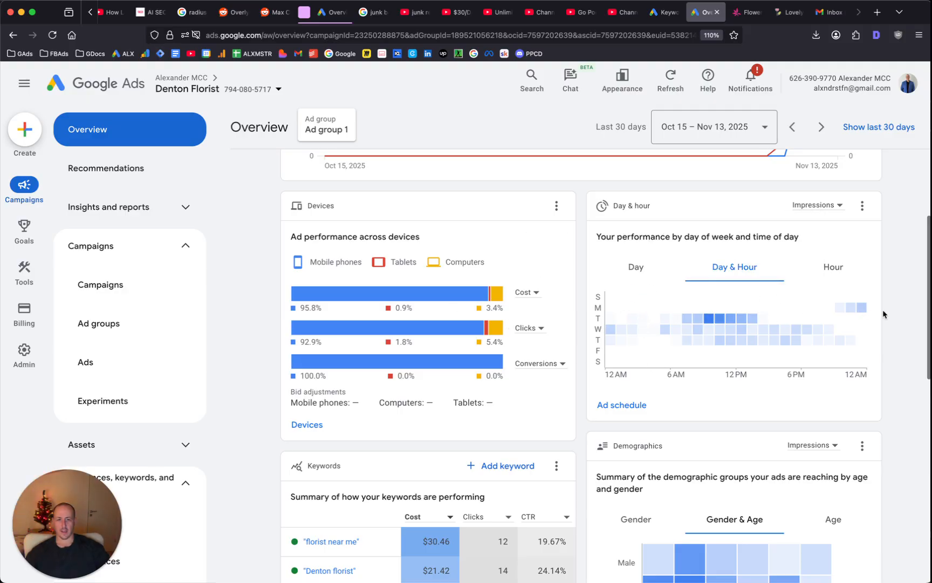
mouse_move(693, 344)
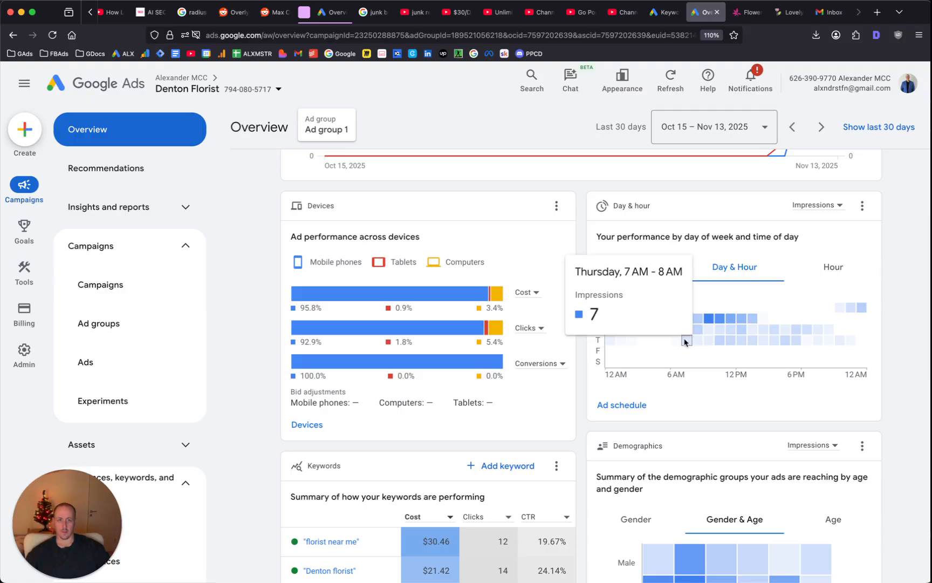
mouse_move(659, 331)
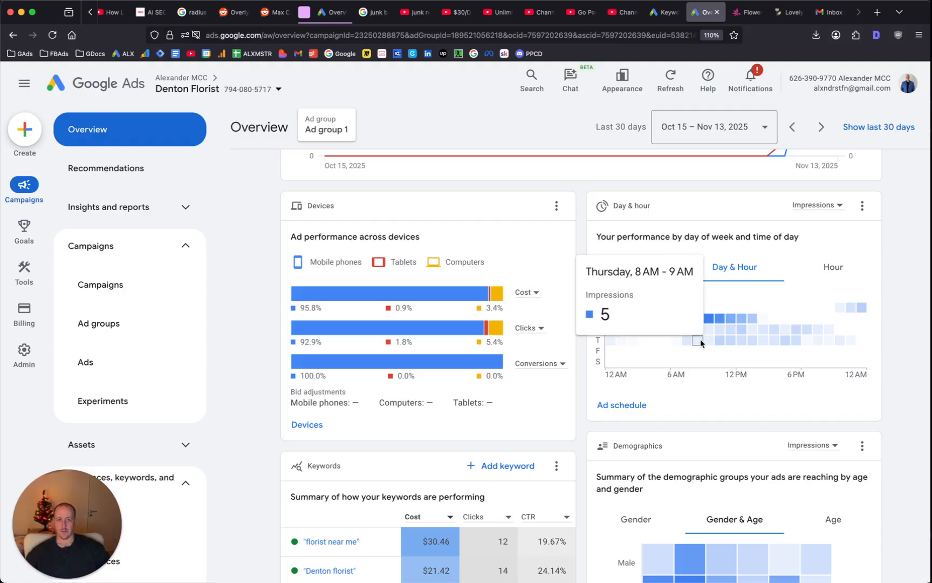
Step: Examine the overview's keyword performance, demographics, most-shown ads and top searches
scroll(756, 281, "down", 3)
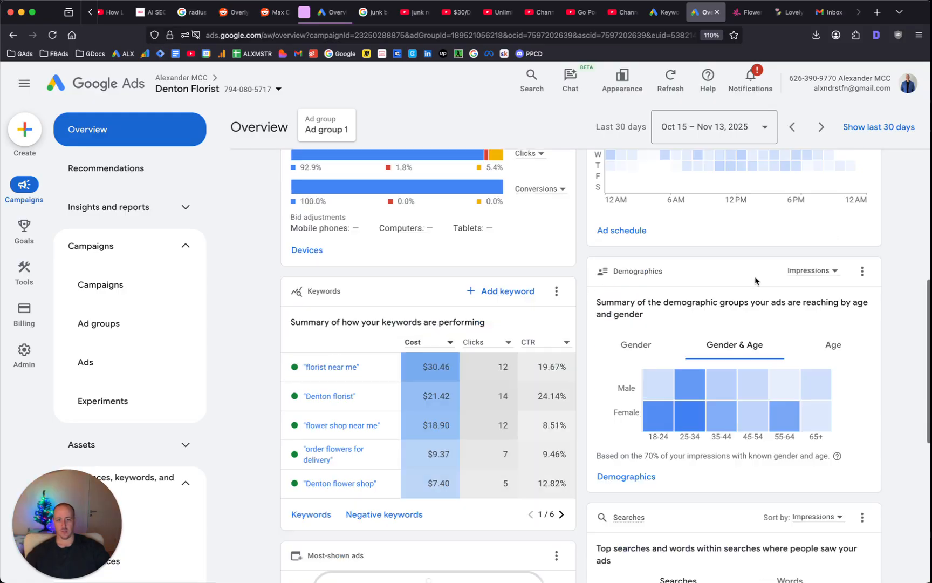
scroll(724, 281, "down", 3)
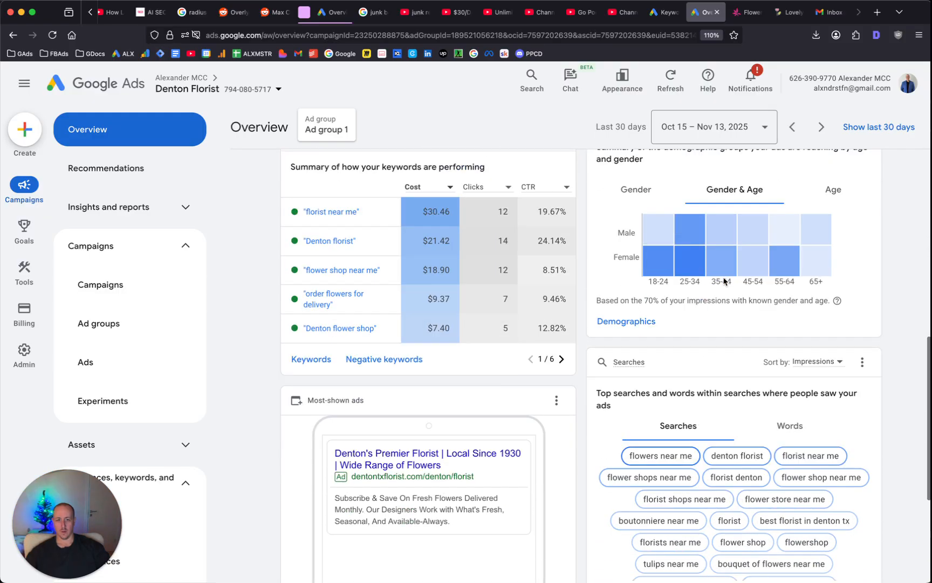
scroll(723, 281, "down", 1)
scroll(377, 345, "up", 5)
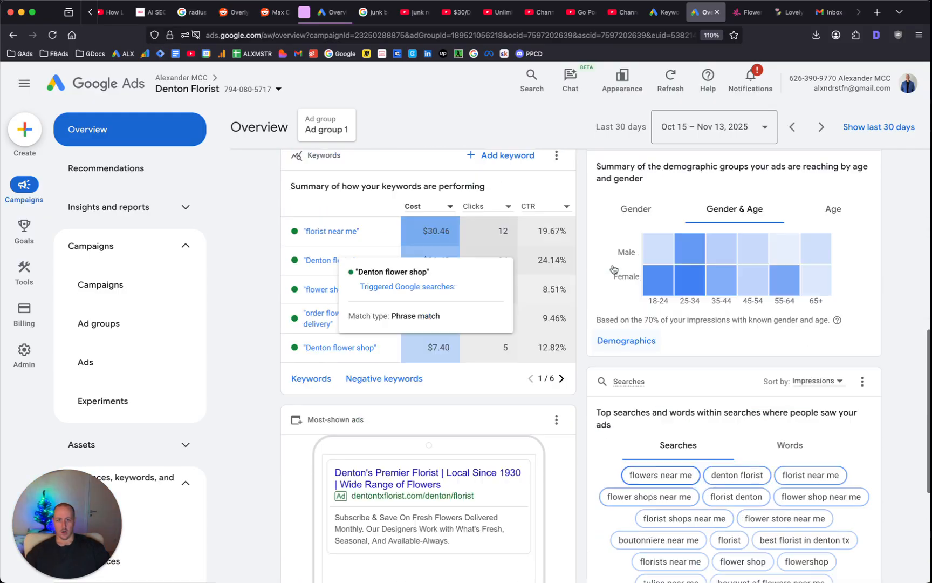
Step: Open the Search terms report for Ad group 1 and examine the first terms' match types and metrics
left_click(108, 206)
scroll(130, 361, "down", 3)
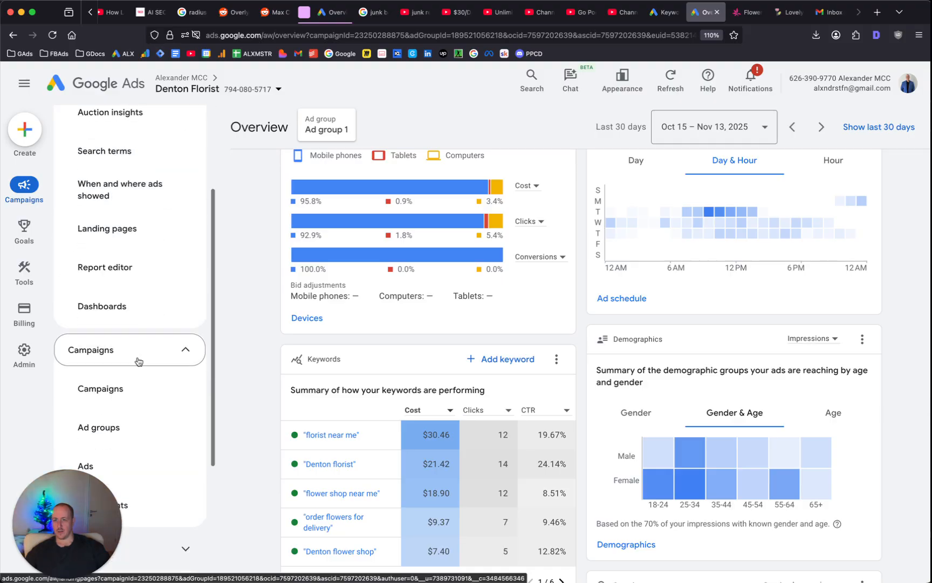
scroll(132, 323, "up", 2)
left_click(129, 251)
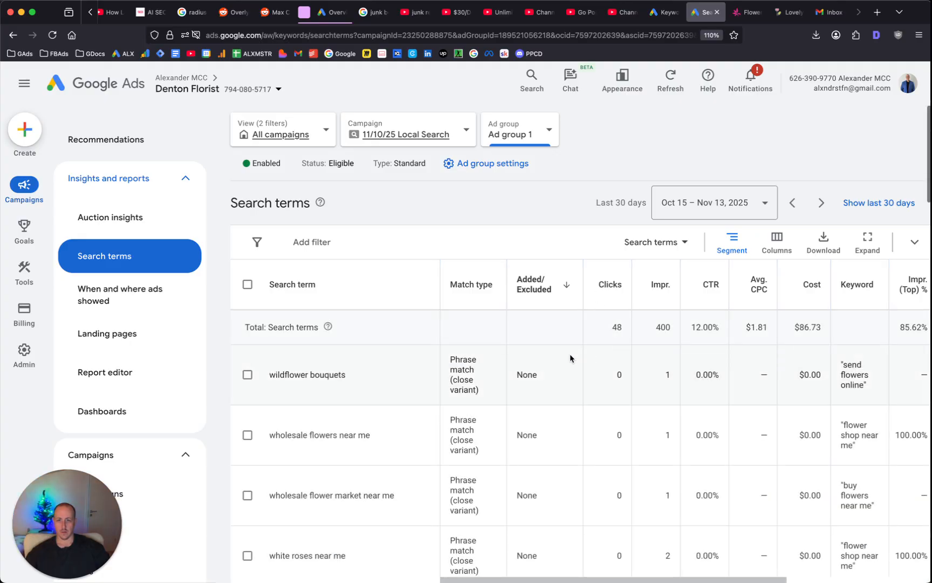
scroll(501, 379, "down", 1)
scroll(501, 378, "down", 3)
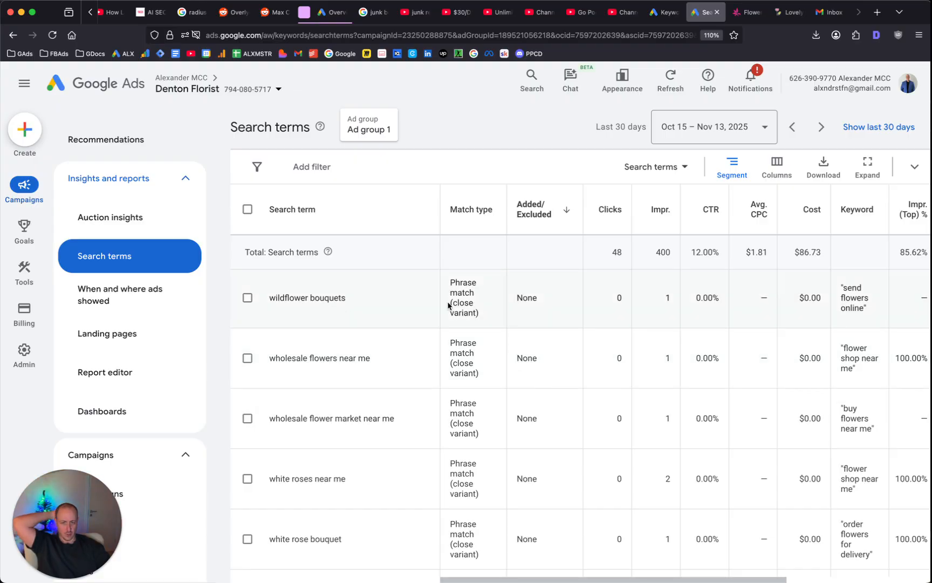
Step: Compare the search terms with their triggering keywords, checking "wholesale flower market near me" and the terms further down the list
scroll(341, 488, "down", 2)
scroll(341, 488, "right", 1)
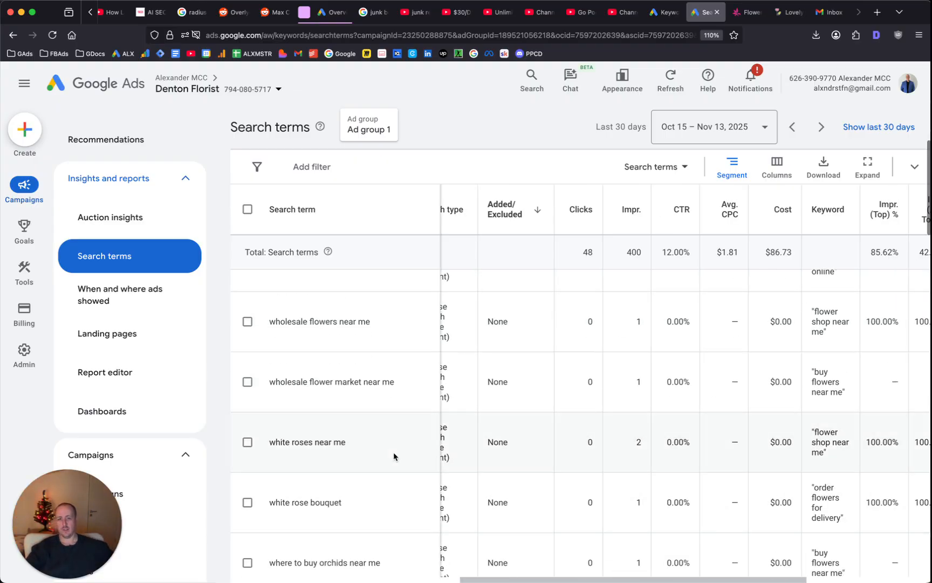
scroll(579, 396, "right", 1)
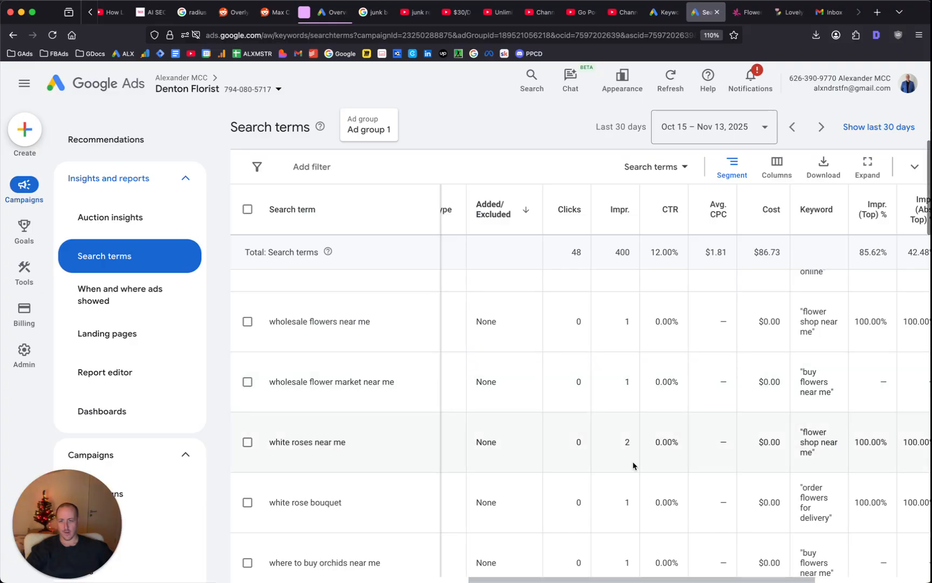
scroll(634, 465, "left", 2)
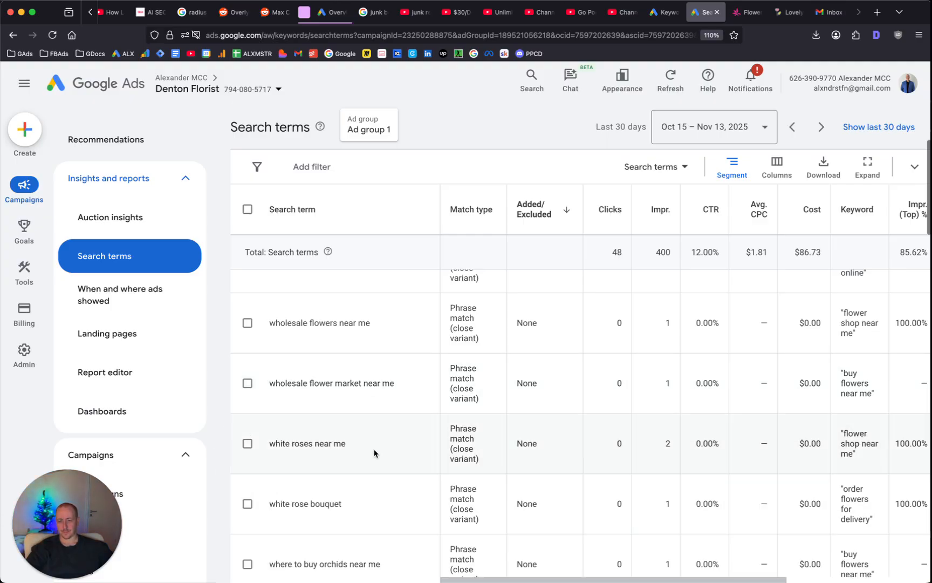
triple_click(305, 382)
left_click(304, 382)
scroll(306, 383, "down", 8)
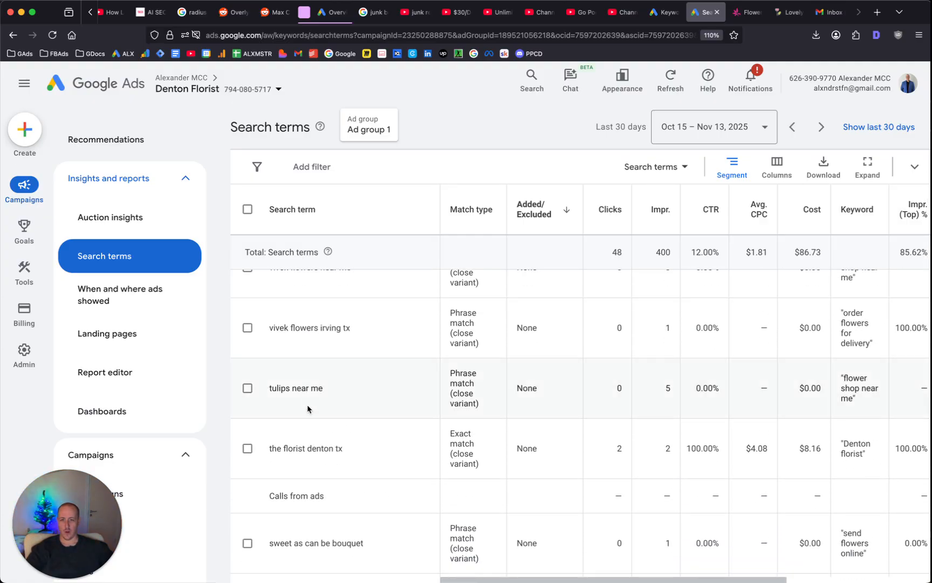
Step: Examine the exact-match term "the florist denton tx" and the sunflower, subscription and stargazer lily terms further down the search terms list
triple_click(313, 455)
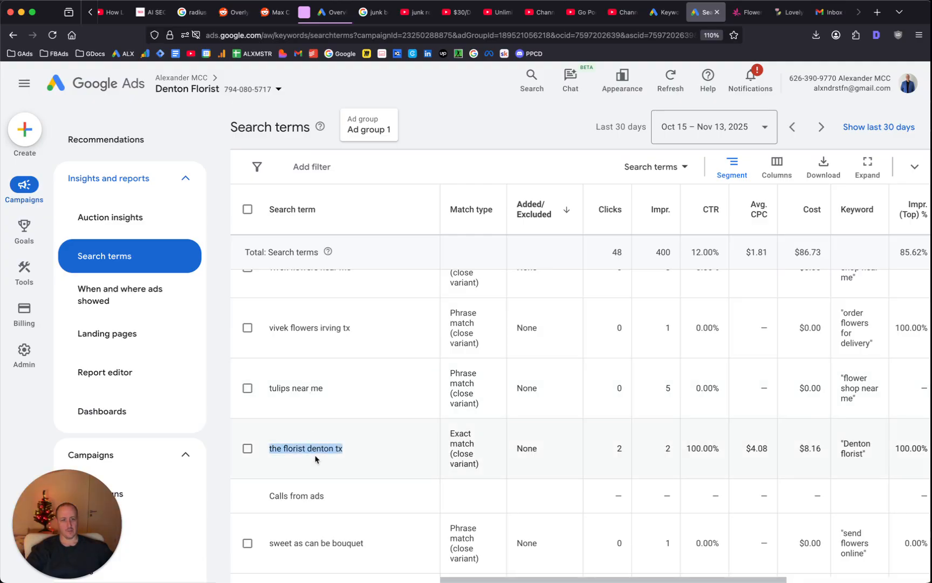
left_click(315, 454)
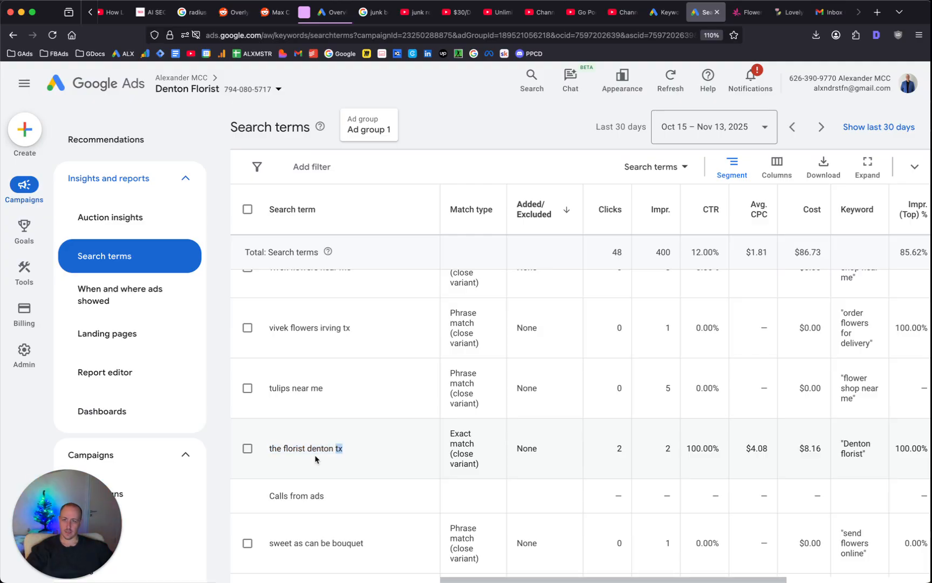
scroll(326, 443, "down", 5)
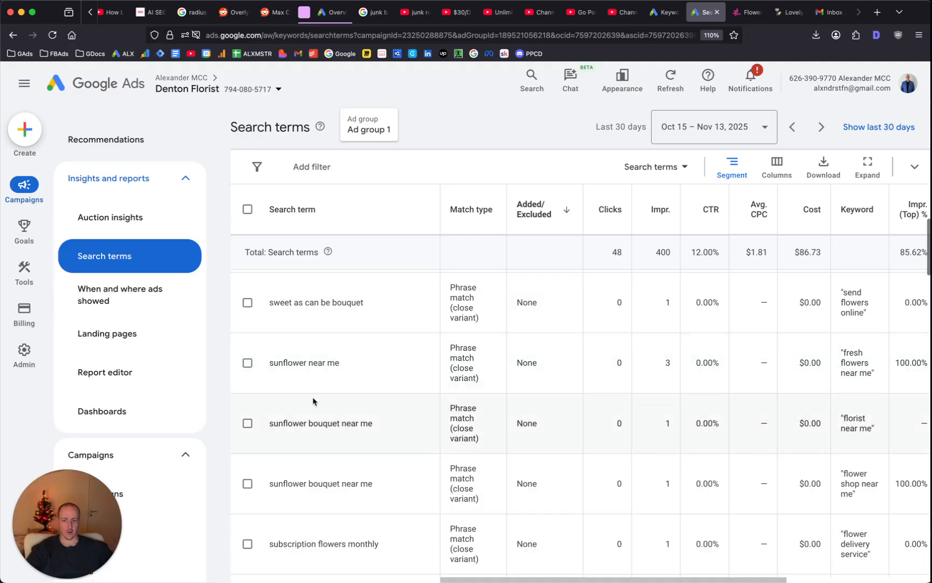
scroll(313, 397, "down", 1)
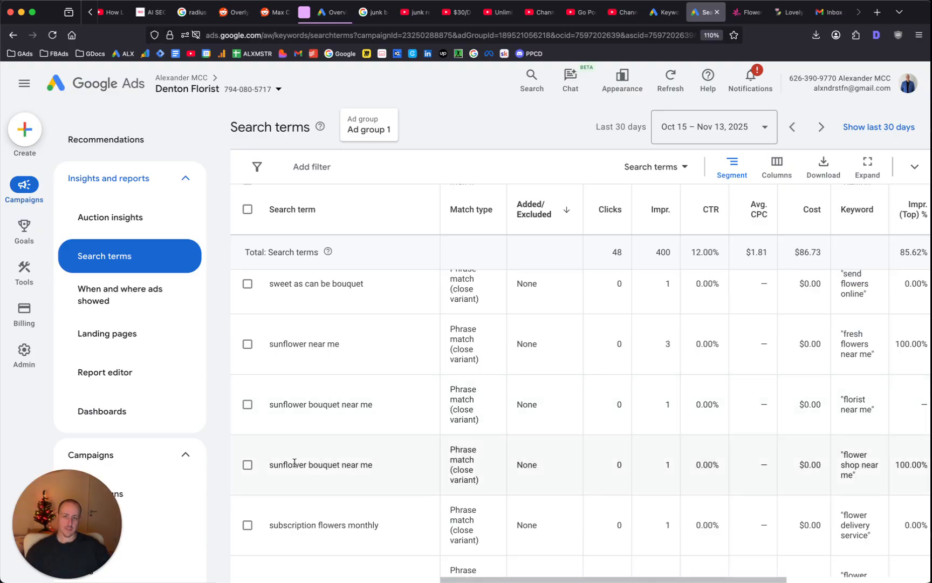
scroll(294, 462, "down", 2)
scroll(272, 415, "down", 2)
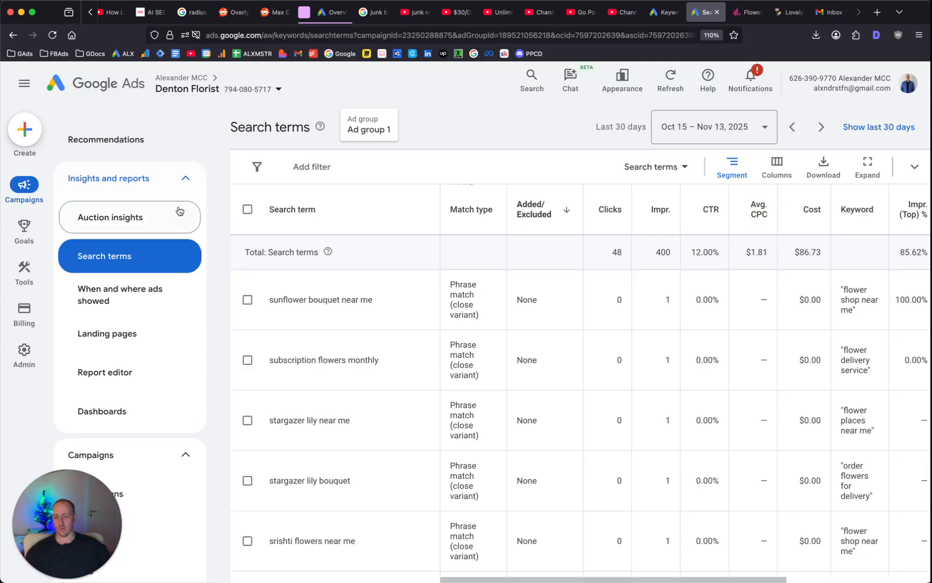
Step: Open the Ads list for Ad group 1 and open its responsive search ad for editing
left_click(173, 188)
left_click(133, 340)
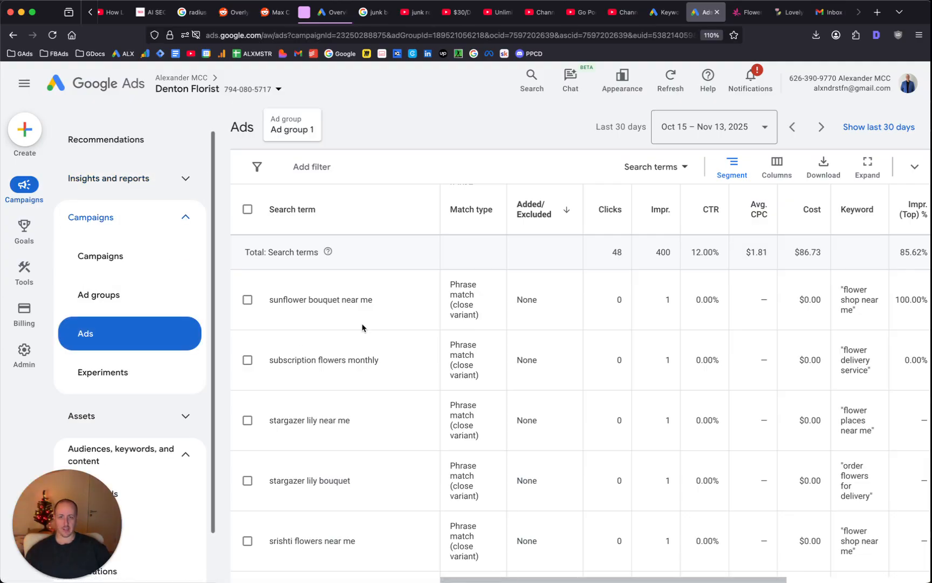
scroll(555, 344, "down", 5)
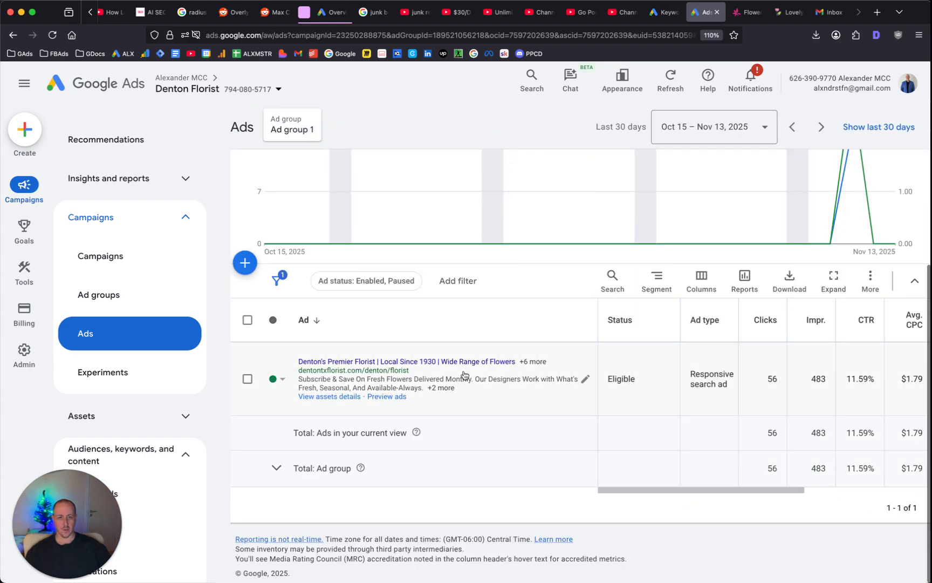
left_click(585, 381)
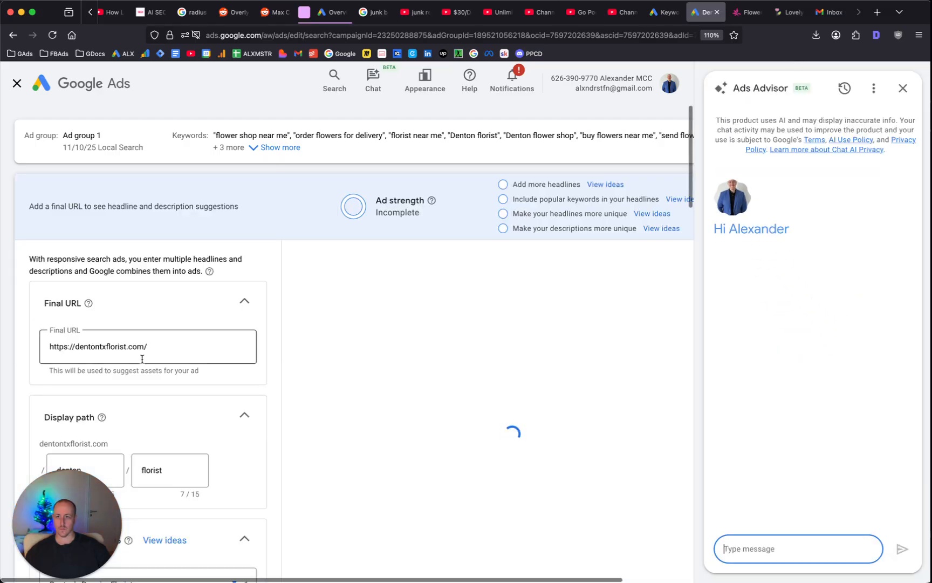
Step: Try "denton-florist" as the ad's first display path and revert it to "denton"
scroll(22, 354, "down", 3)
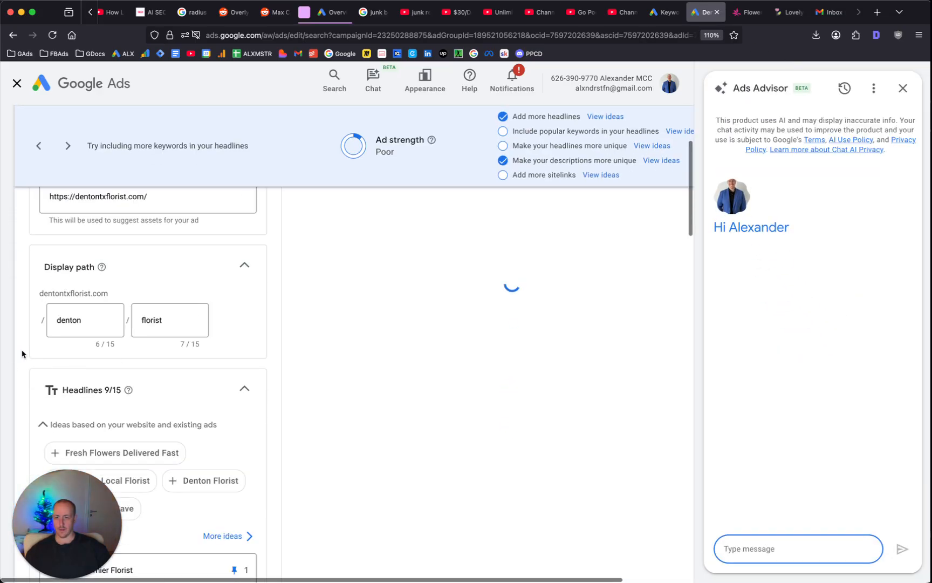
left_click(108, 320)
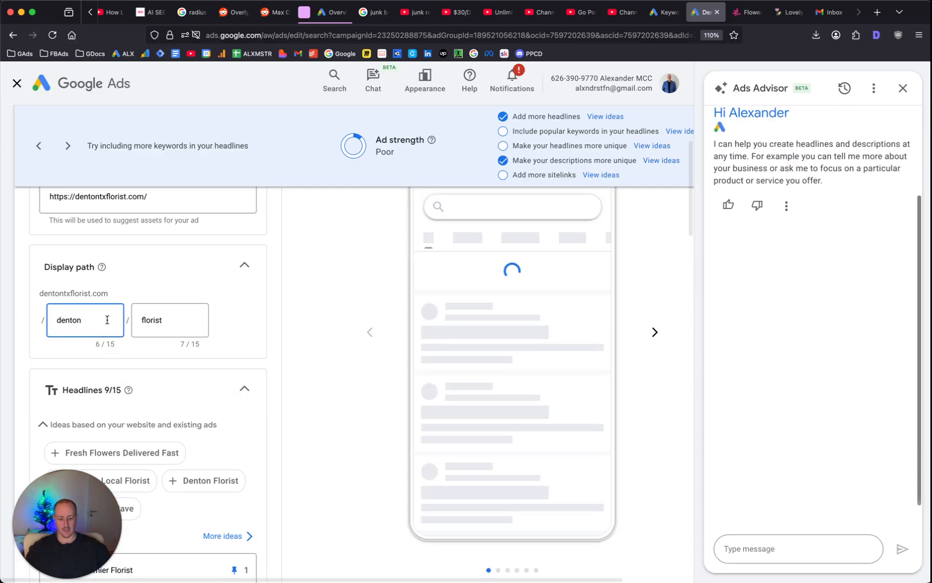
type("-florist")
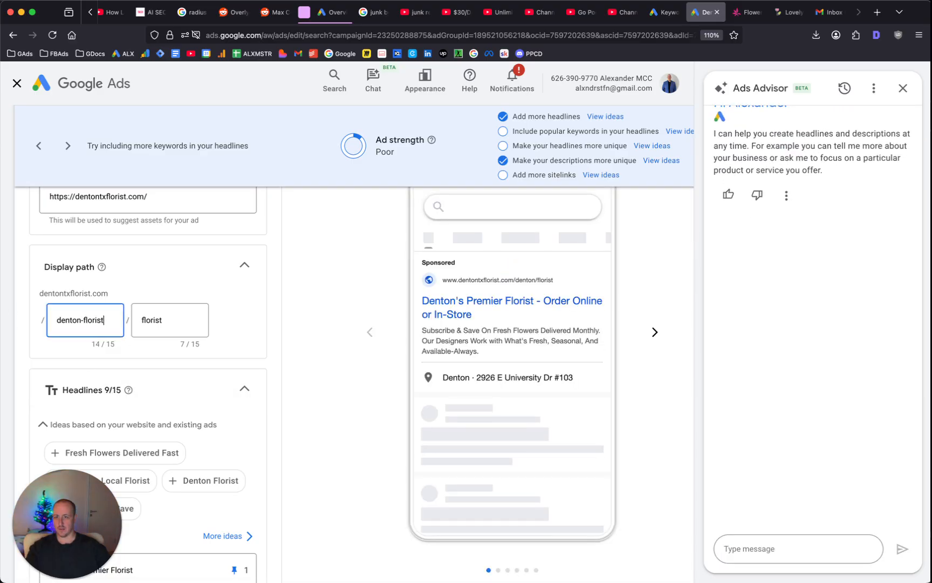
key("BackSpace")
key("Tab")
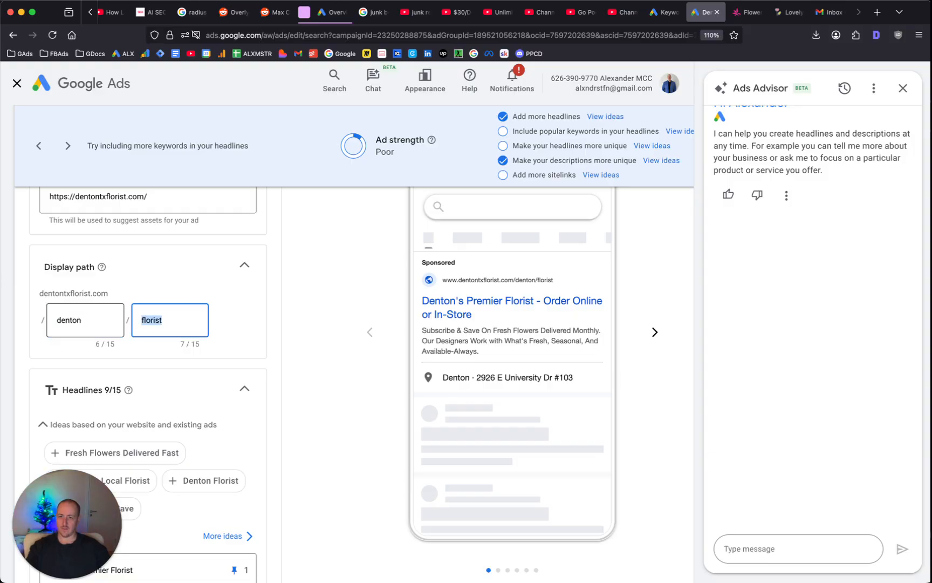
Step: Examine the responsive search ad's suggested and existing headlines alongside its mobile search preview
scroll(105, 322, "down", 3)
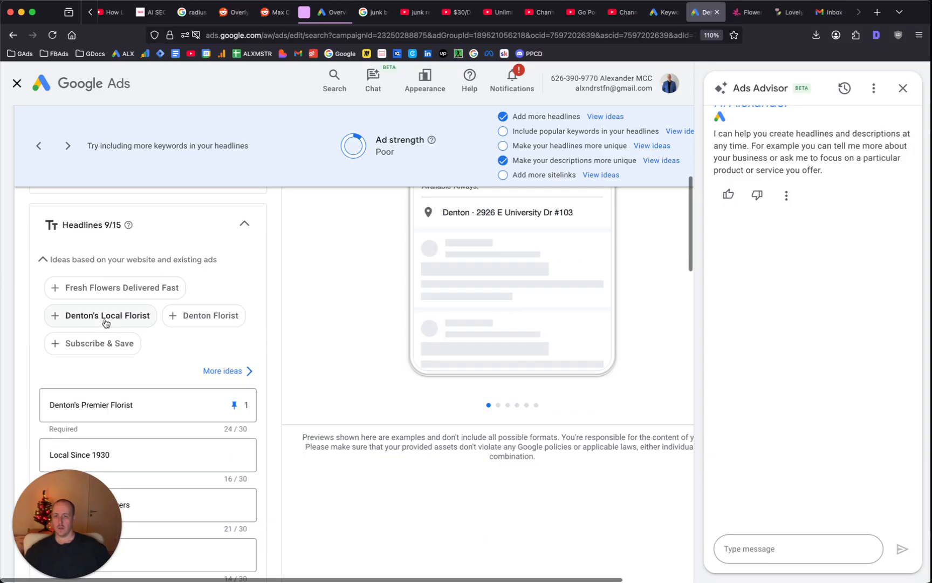
scroll(216, 380, "down", 2)
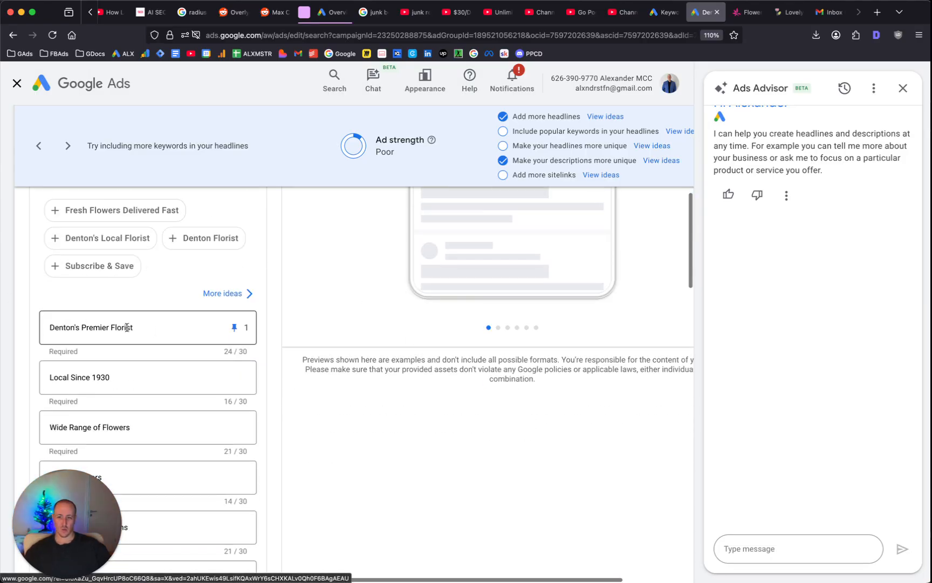
scroll(287, 328, "down", 2)
scroll(167, 320, "up", 5)
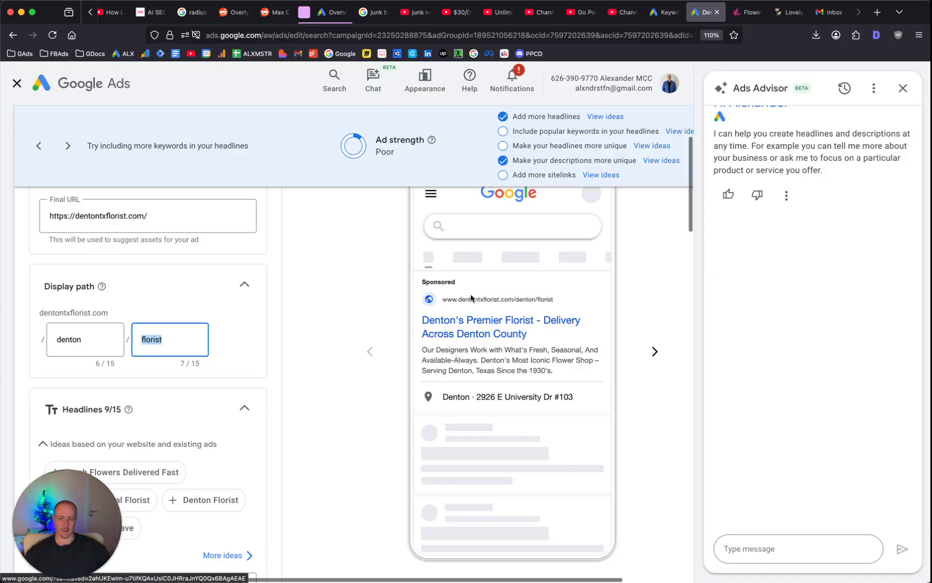
scroll(486, 327, "down", 5)
scroll(356, 356, "down", 10)
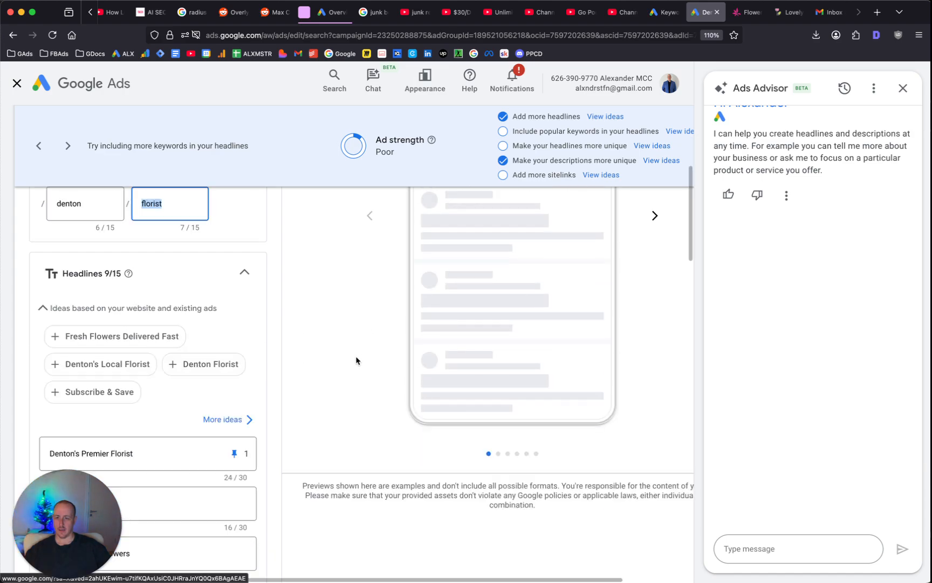
scroll(259, 374, "down", 5)
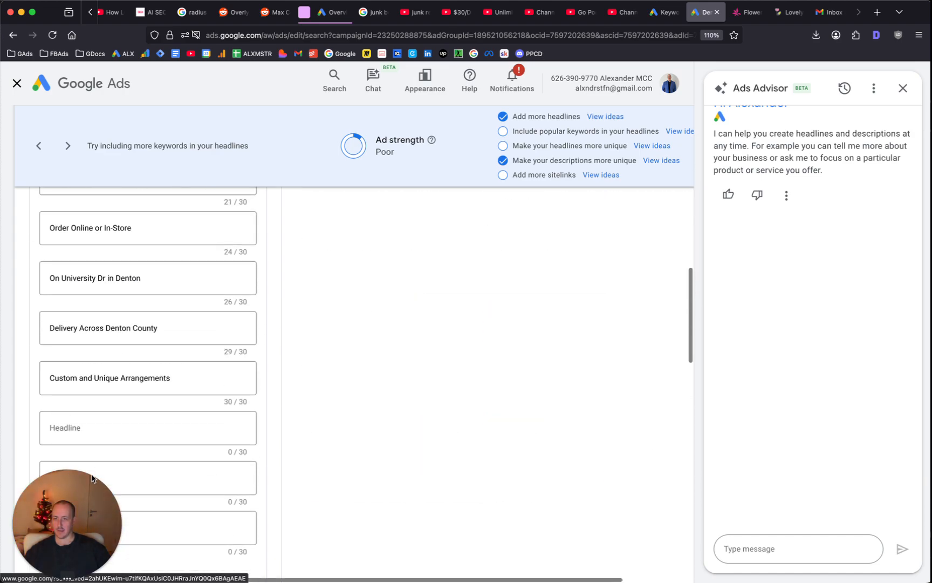
left_click_drag(85, 496, 834, 427)
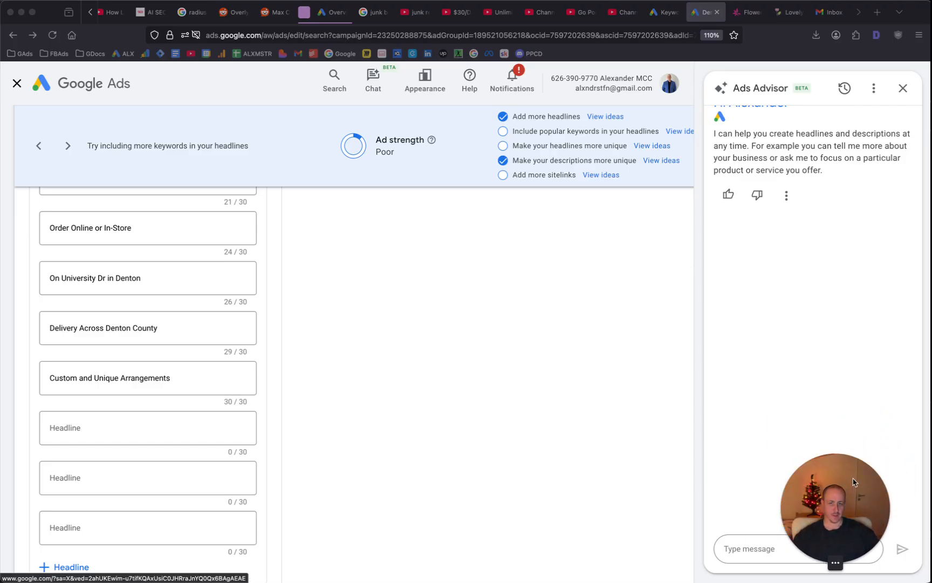
Step: Check individual headlines such as "On University Dr in Denton", "Monthly Subscriptions" and "Real Designers", and return to the ad preview
scroll(275, 369, "up", 2)
left_click(108, 391)
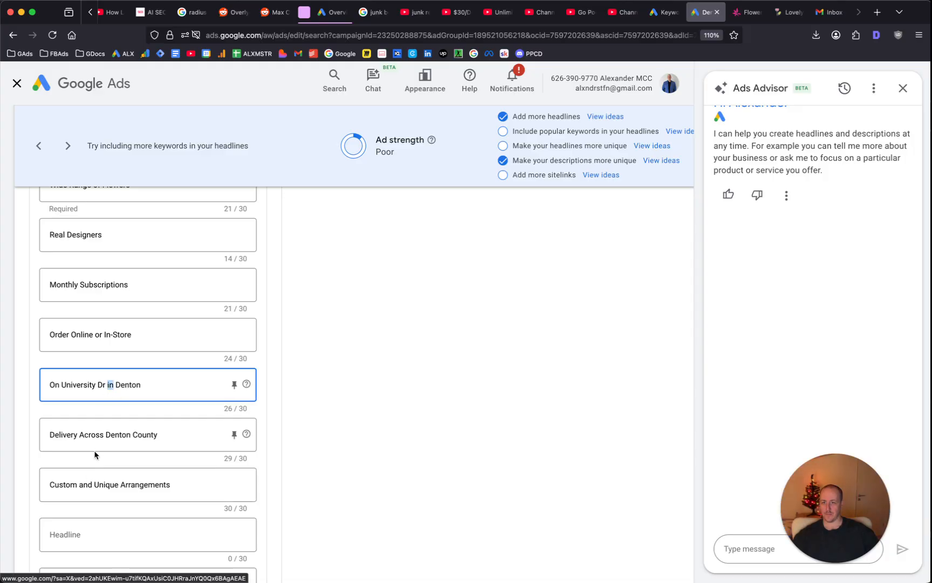
left_click(104, 433)
left_click(77, 490)
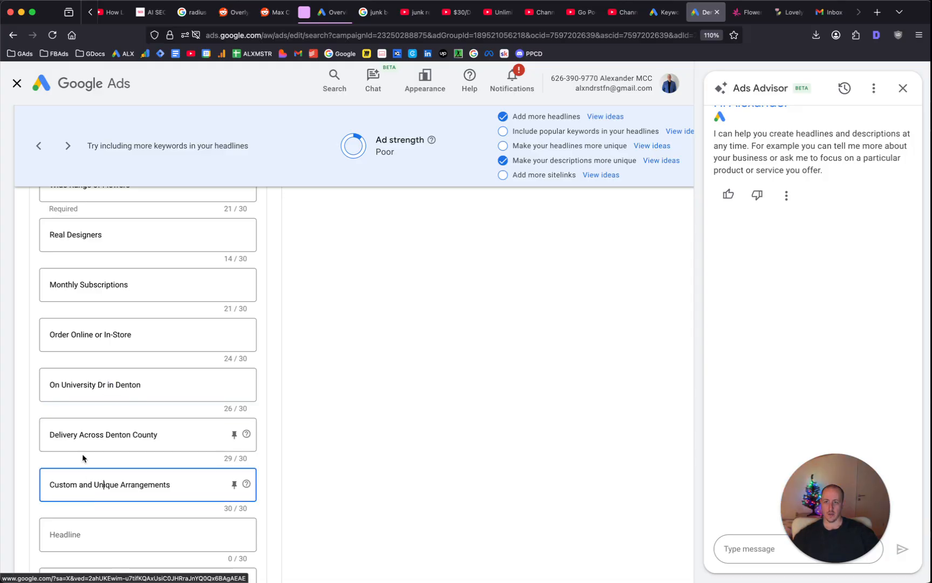
left_click(58, 283)
double_click(58, 283)
scroll(67, 307, "up", 2)
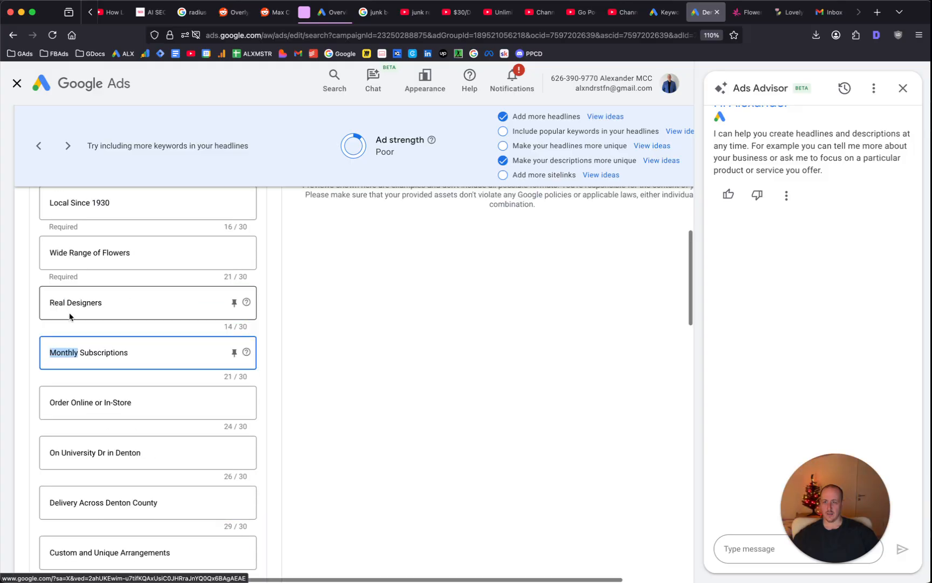
left_click(69, 302)
scroll(70, 301, "up", 1)
scroll(71, 301, "up", 2)
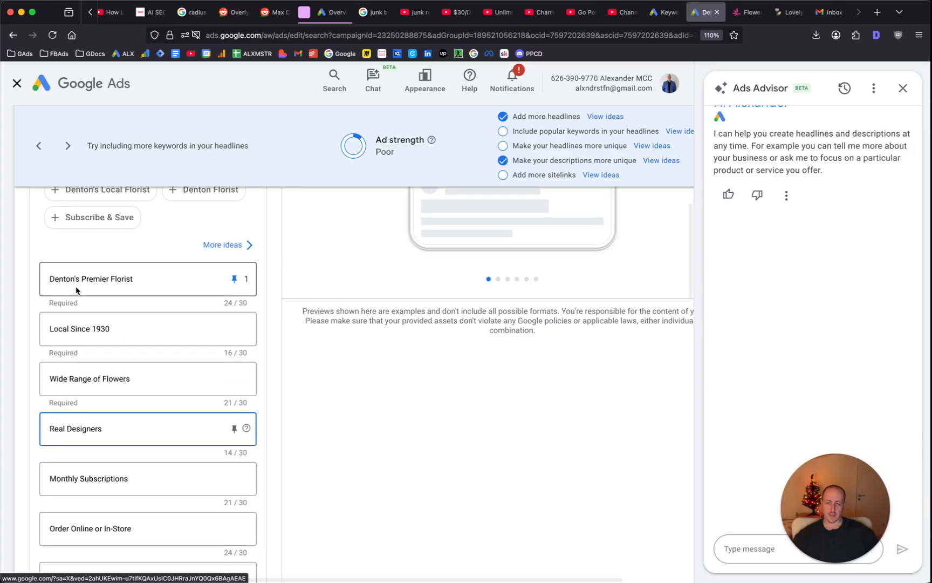
scroll(301, 287, "up", 5)
scroll(545, 374, "up", 2)
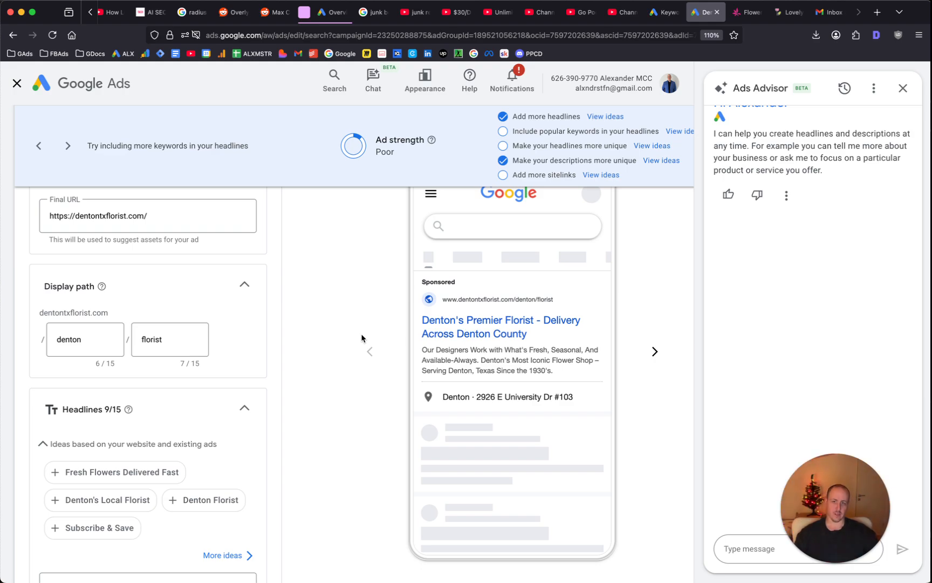
Step: Examine the ad's first description, "Subscribe & Save On Fresh Flowers Delivered Monthly"
scroll(308, 333, "down", 15)
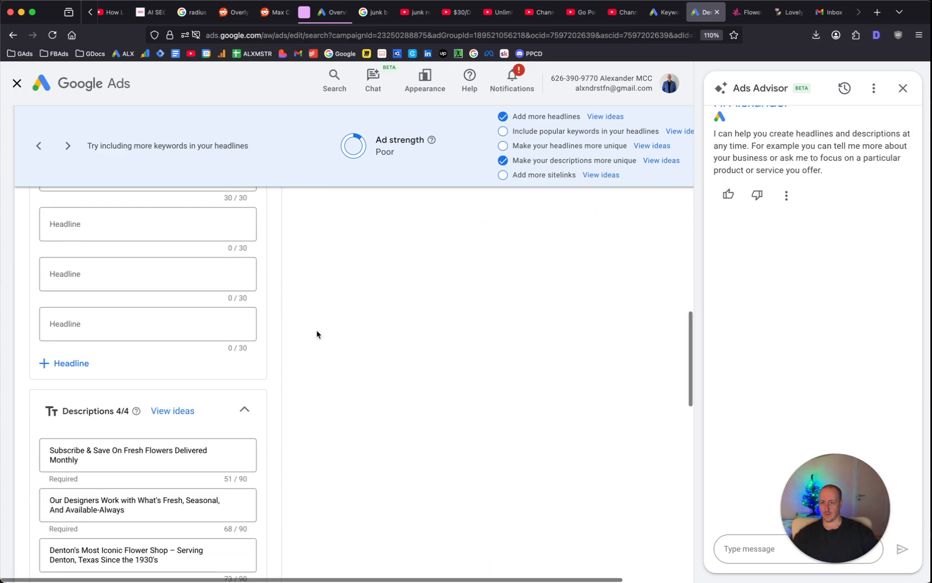
double_click(117, 334)
left_click(370, 375)
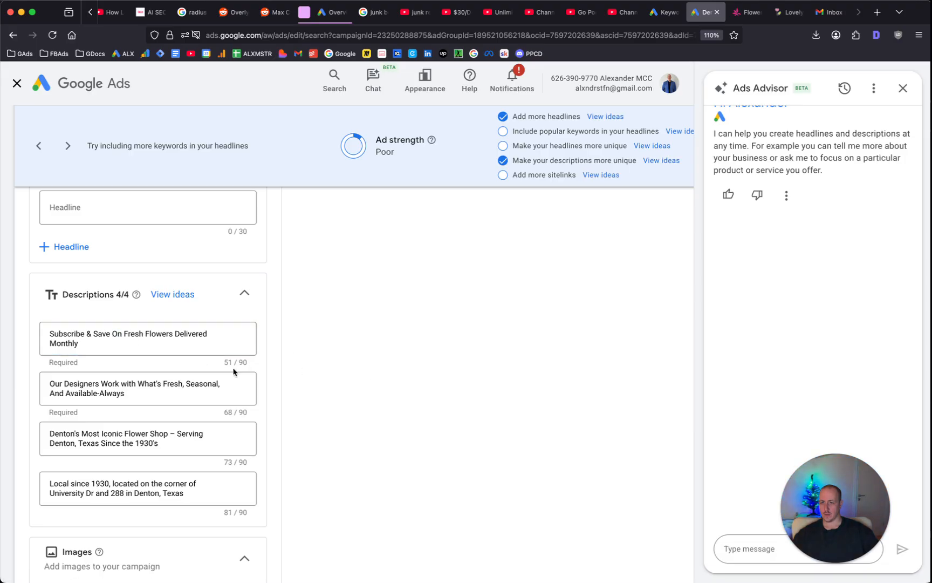
double_click(117, 334)
triple_click(160, 332)
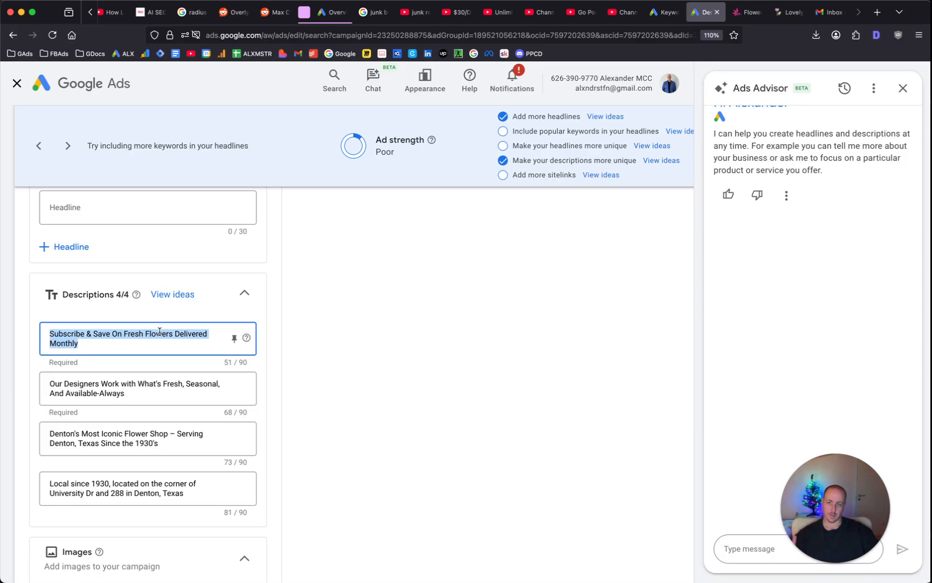
double_click(116, 333)
left_click(117, 334)
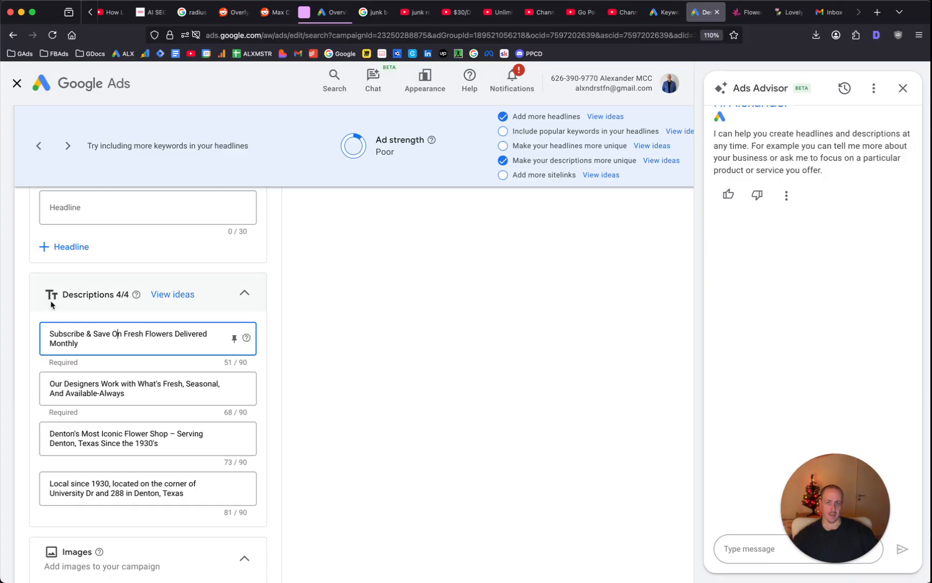
Step: Read the designers, iconic flower shop and local since 1930 descriptions, and compare them with the monthly flower delivery description
left_click(193, 392)
triple_click(193, 392)
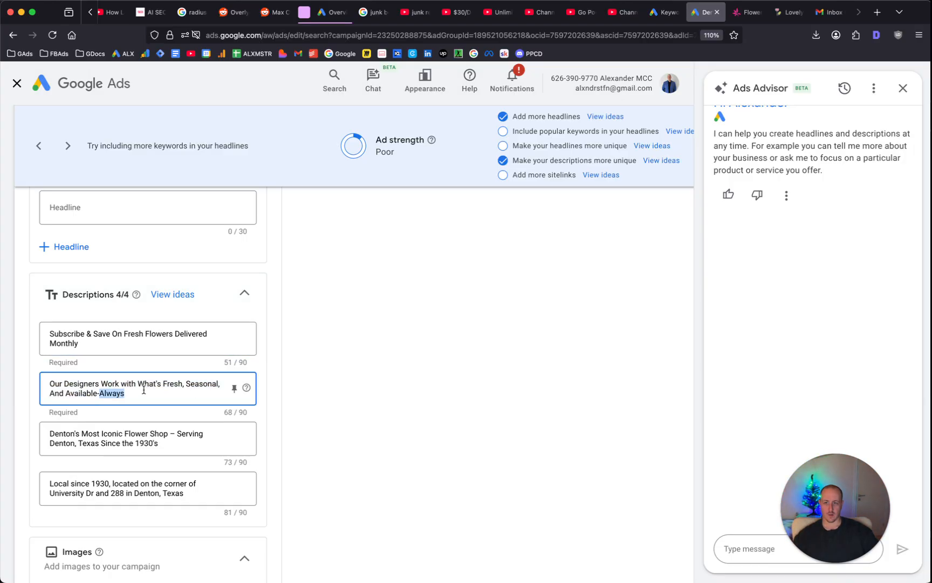
triple_click(143, 390)
scroll(144, 390, "down", 1)
left_click(132, 414)
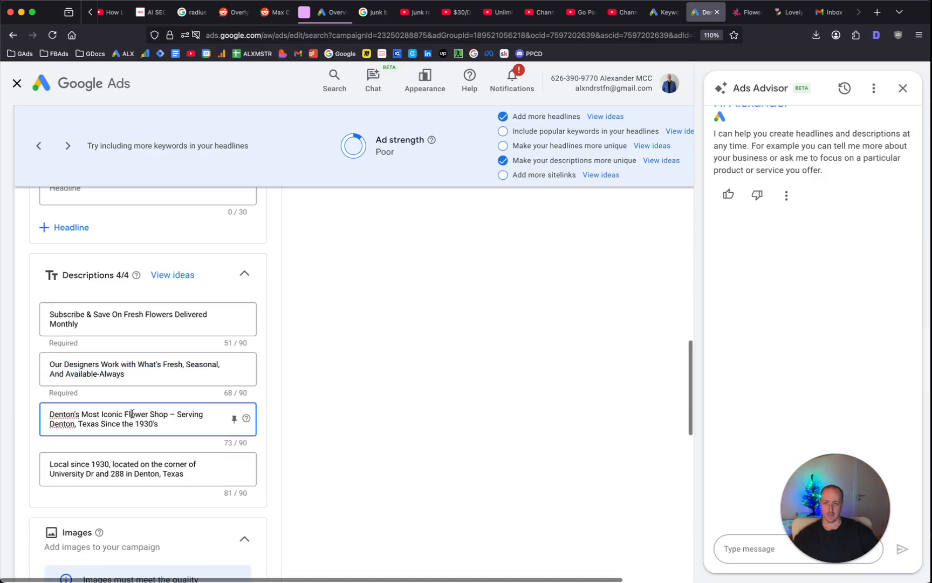
triple_click(131, 414)
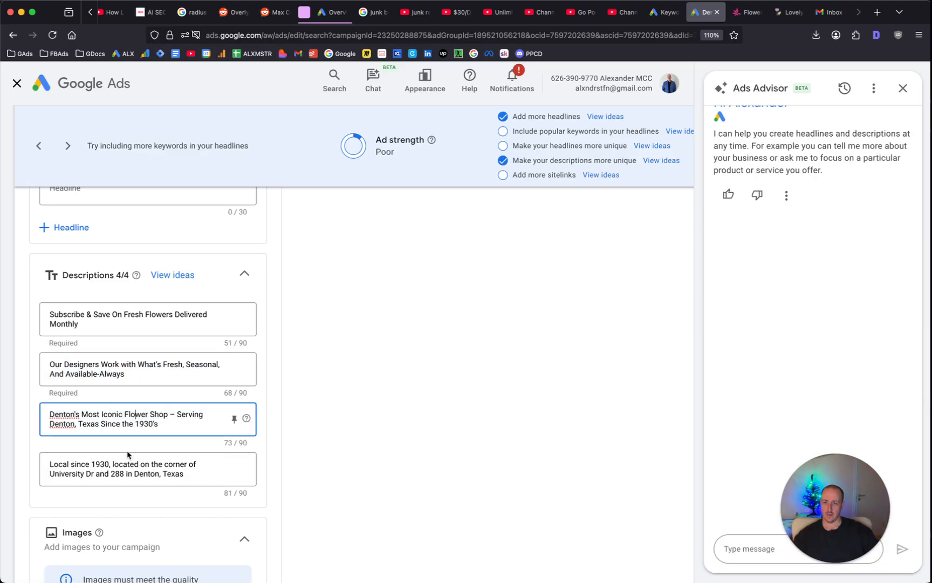
left_click_drag(128, 453, 130, 450)
left_click(367, 363)
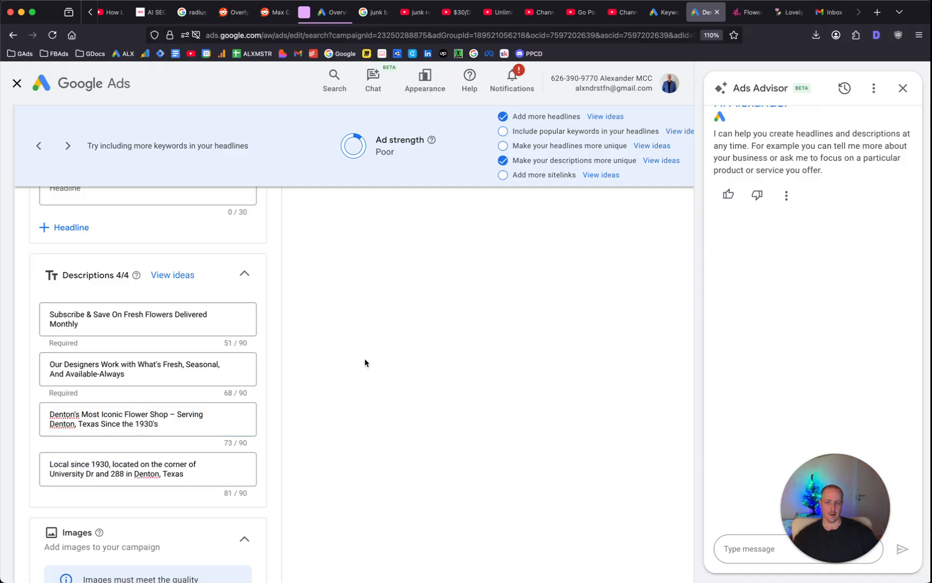
left_click_drag(143, 315, 219, 323)
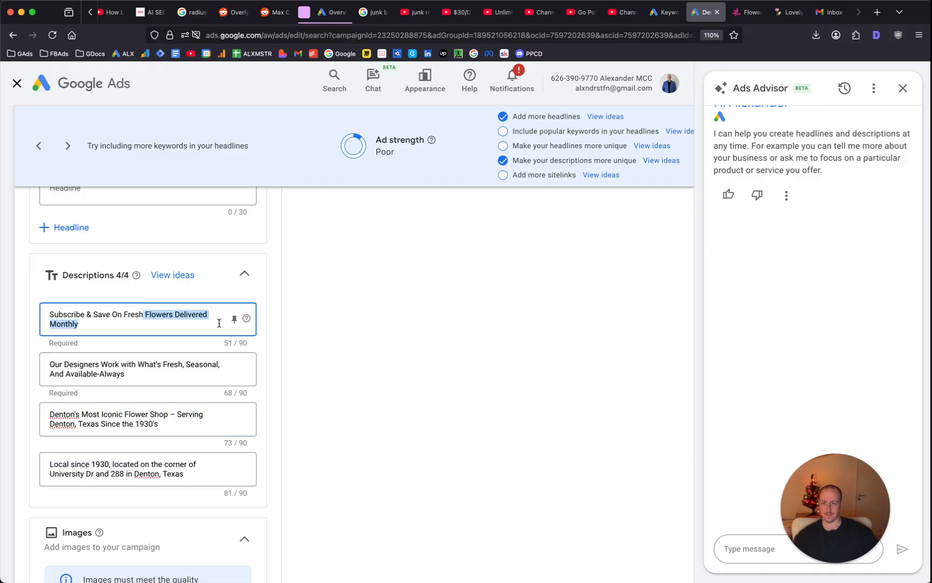
left_click(391, 373)
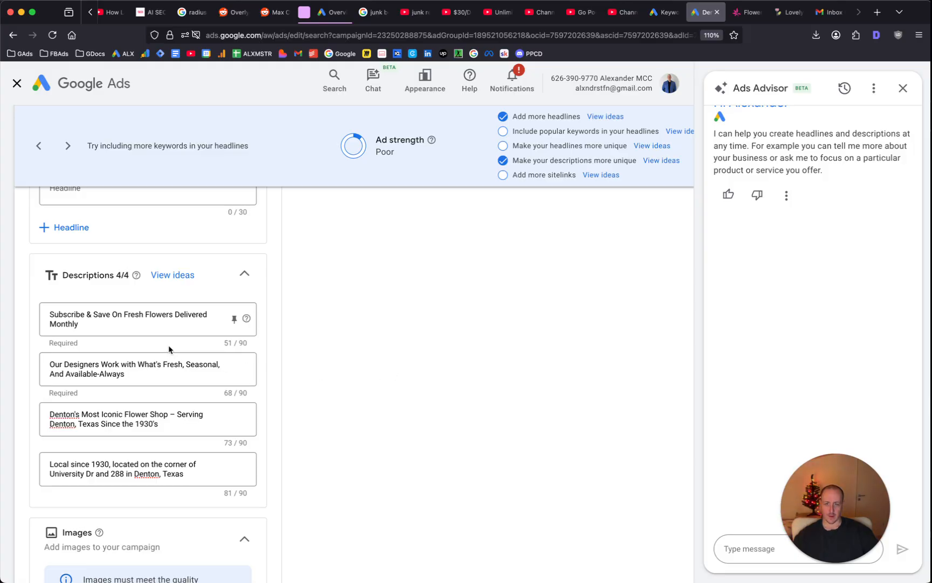
Step: Examine the ad's images, business name and logos, and sitelinks sections below the descriptions
scroll(169, 349, "down", 1)
scroll(169, 348, "down", 2)
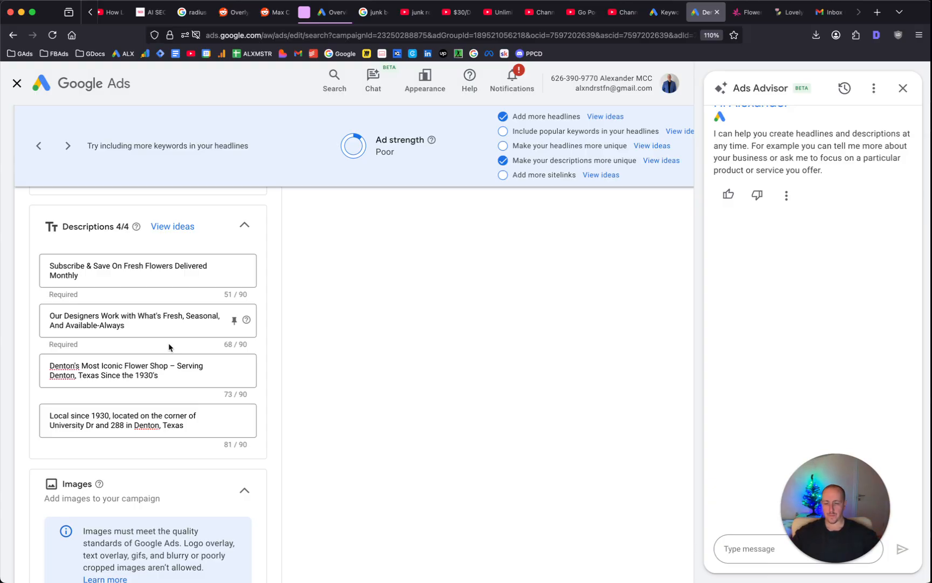
scroll(168, 342, "down", 10)
scroll(106, 320, "up", 2)
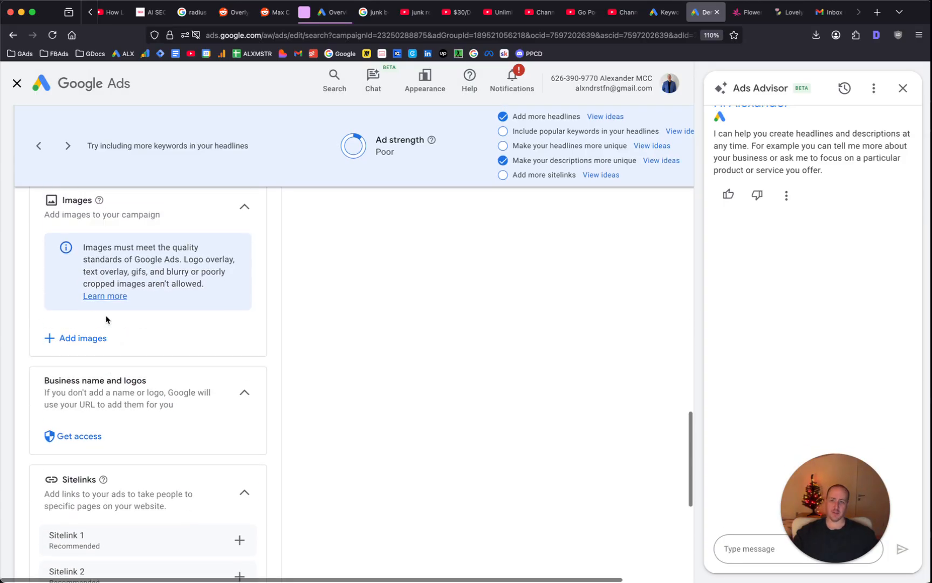
Step: Go over the images and business name sections again, and check Sitelink 1 through Sitelink 6 down to the ad's last options
scroll(106, 320, "down", 6)
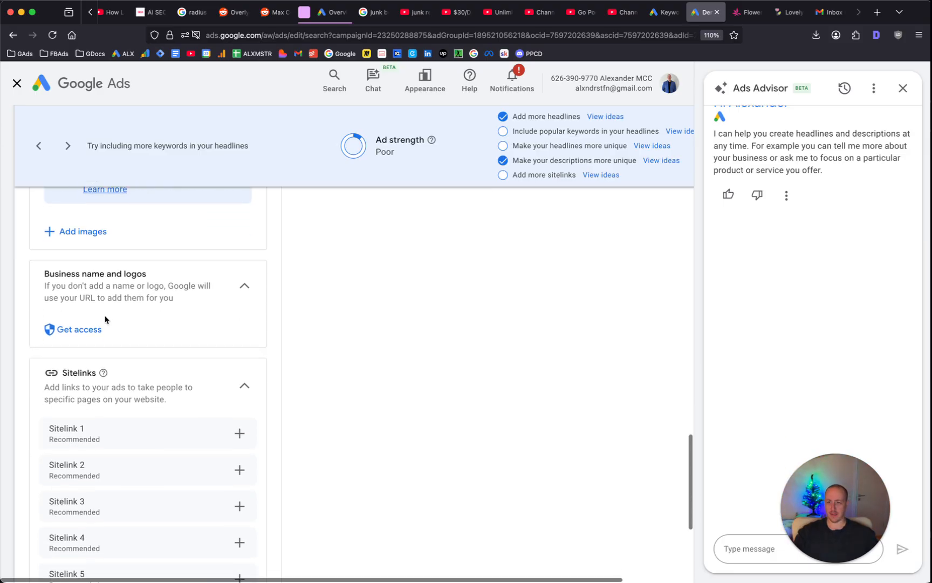
scroll(171, 394, "down", 5)
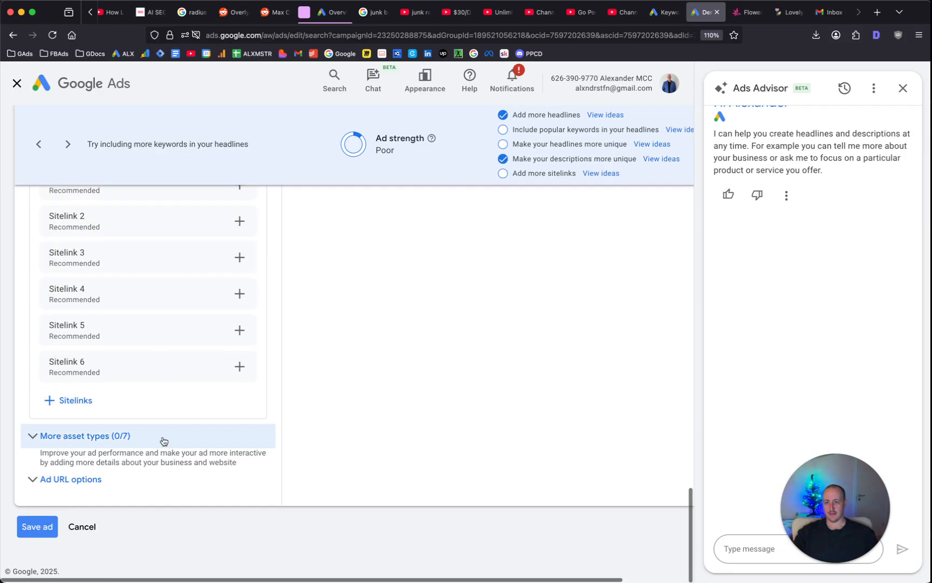
scroll(32, 439, "up", 12)
scroll(33, 439, "up", 1)
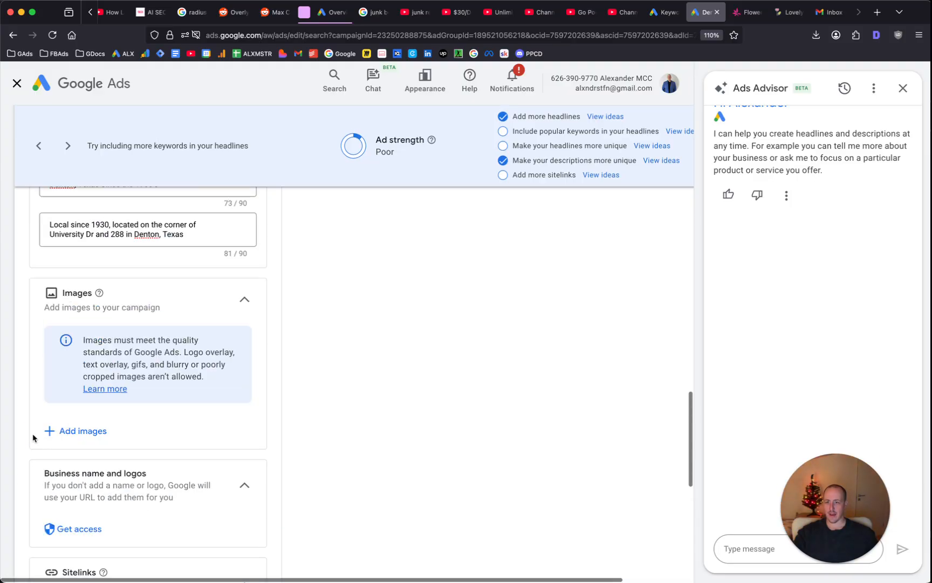
scroll(33, 438, "down", 1)
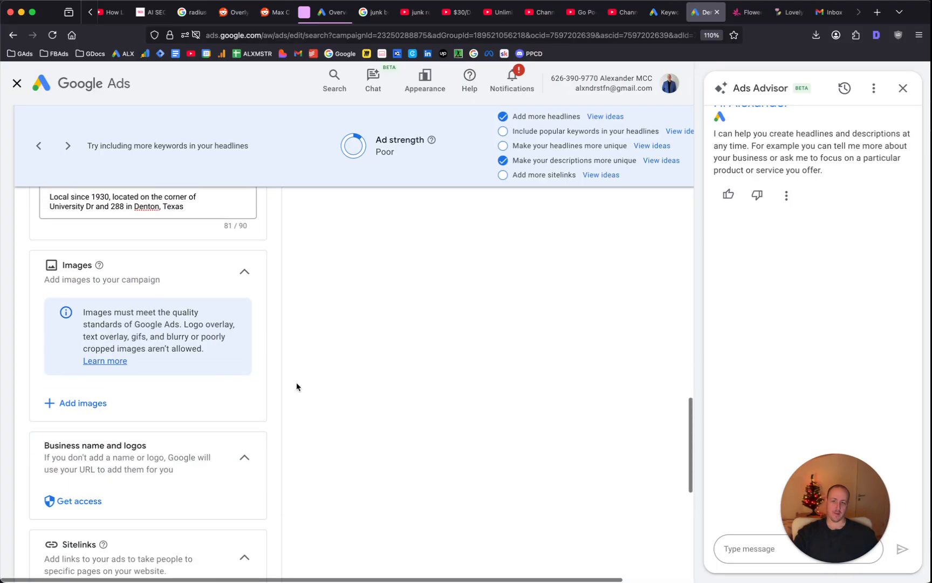
scroll(110, 475, "down", 12)
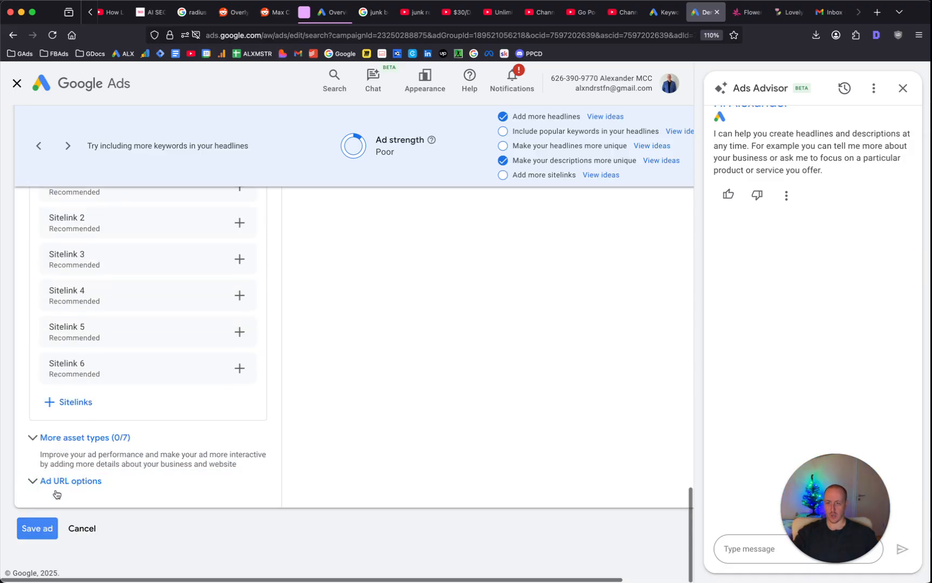
Step: Expand the additional asset types and review them from promotions and prices through structured snippets, lead forms, locations and apps
left_click(31, 440)
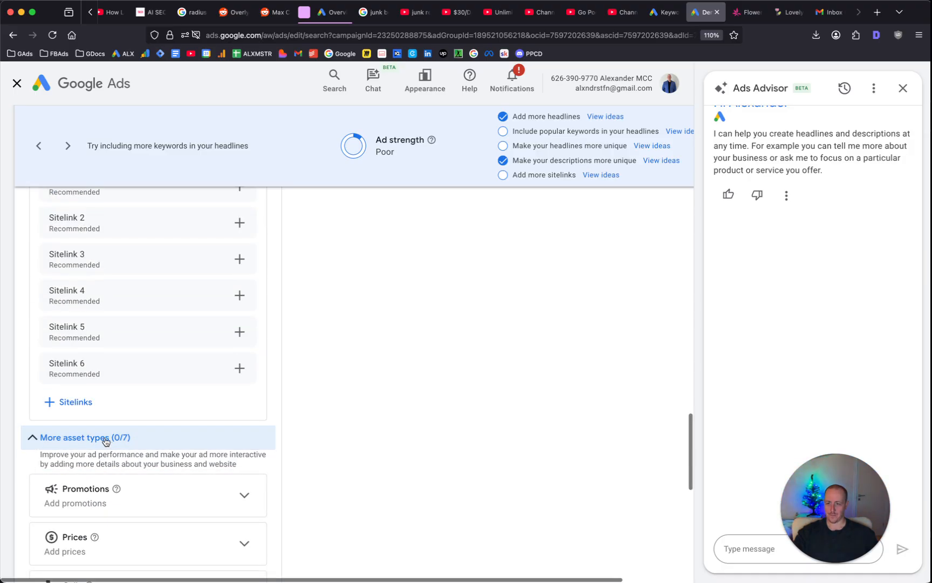
scroll(104, 440, "down", 5)
scroll(106, 440, "down", 2)
scroll(113, 421, "down", 10)
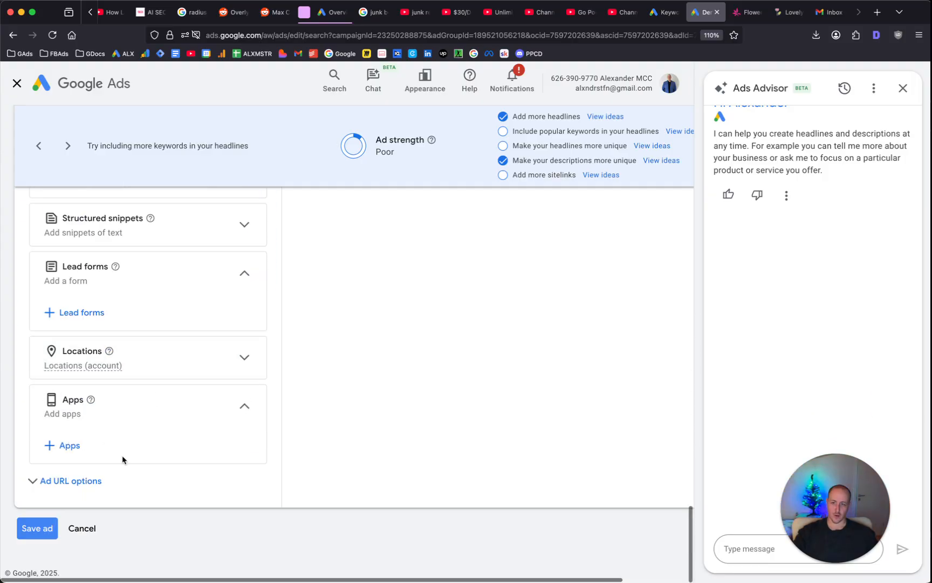
Step: Copy the ad's final URL and open the florist's website in a new browser tab
scroll(142, 497, "up", 20)
scroll(141, 497, "up", 10)
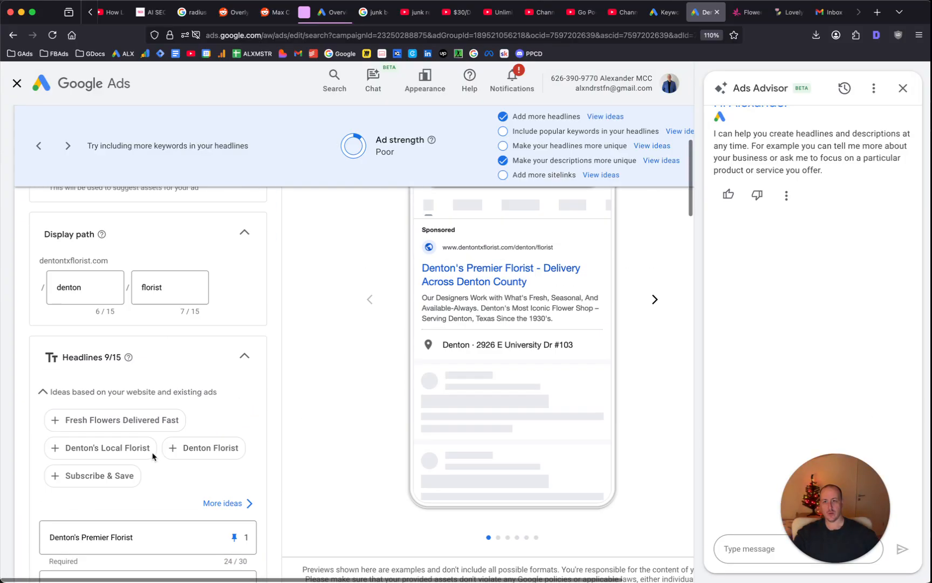
triple_click(199, 357)
key("ctrl+c")
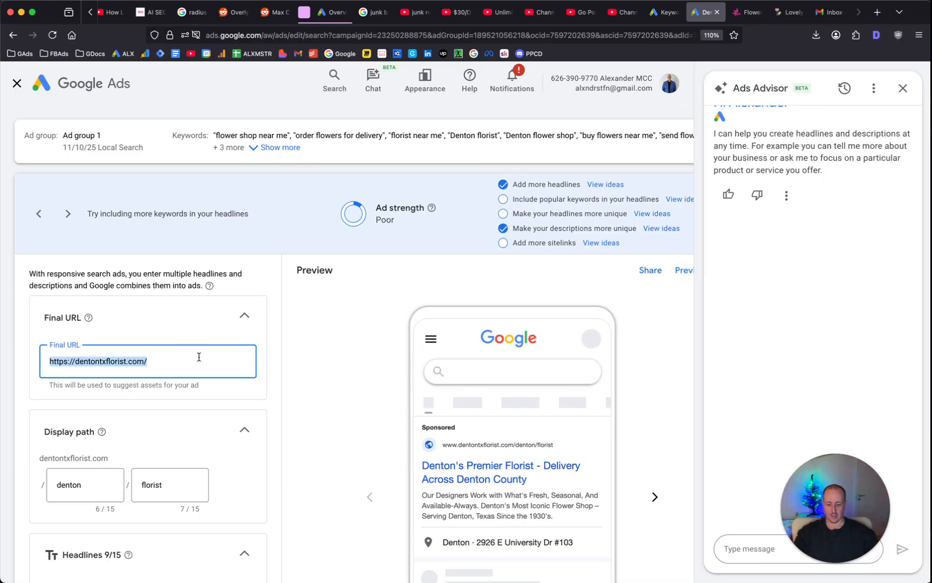
key("ctrl+t")
key("ctrl+v")
key("Return")
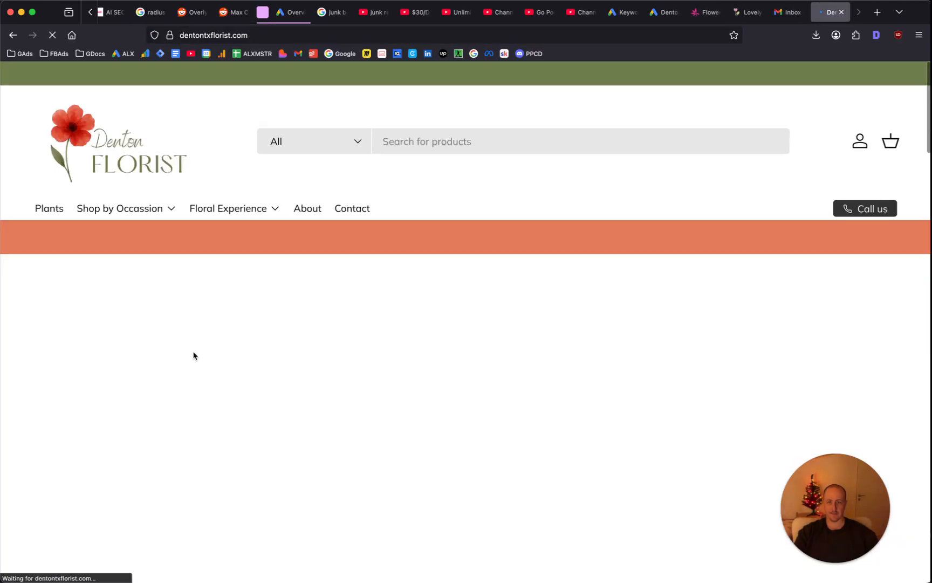
Step: Look through the Denton Florist homepage from the featured products down to the Behind the Scenes photo gallery
scroll(496, 253, "down", 4)
scroll(561, 247, "down", 10)
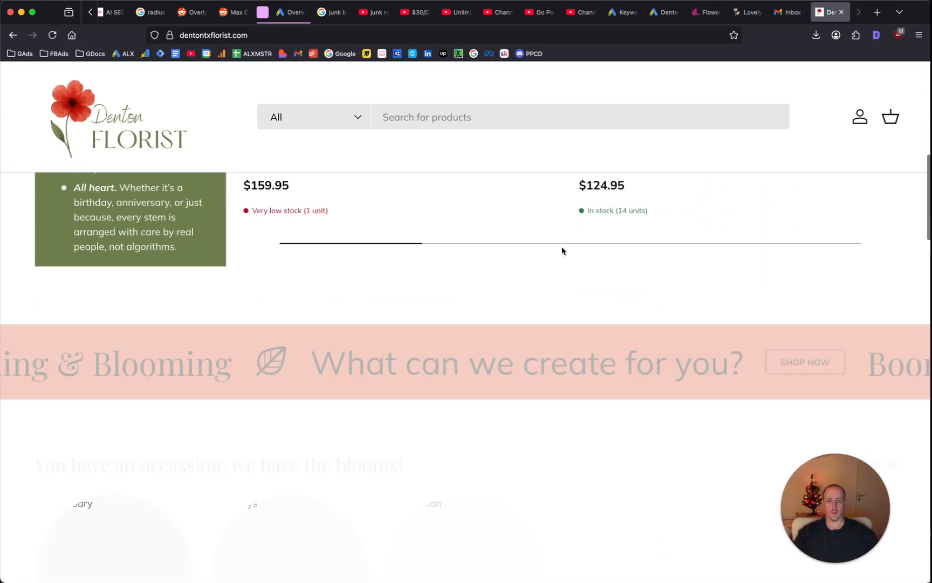
scroll(570, 252, "down", 10)
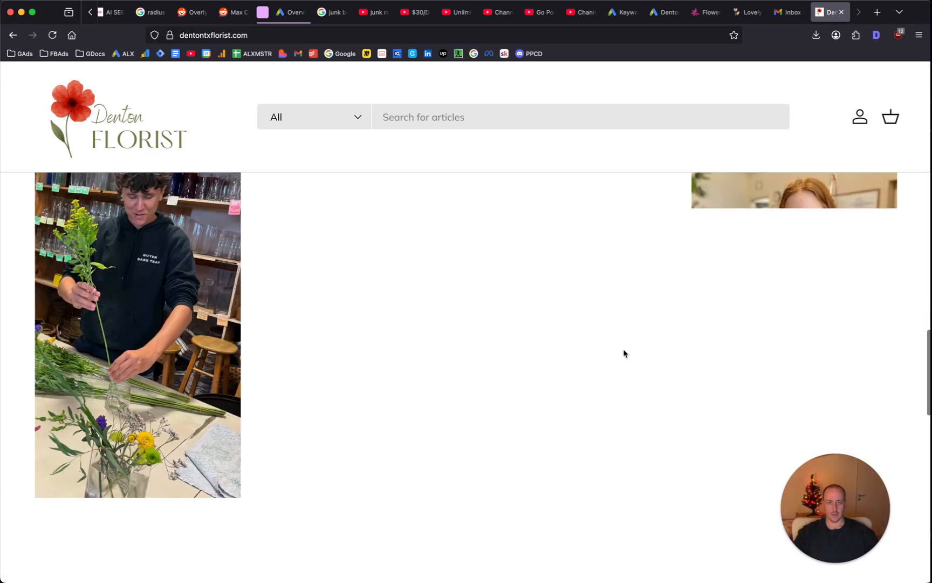
scroll(622, 351, "down", 10)
scroll(595, 429, "up", 5)
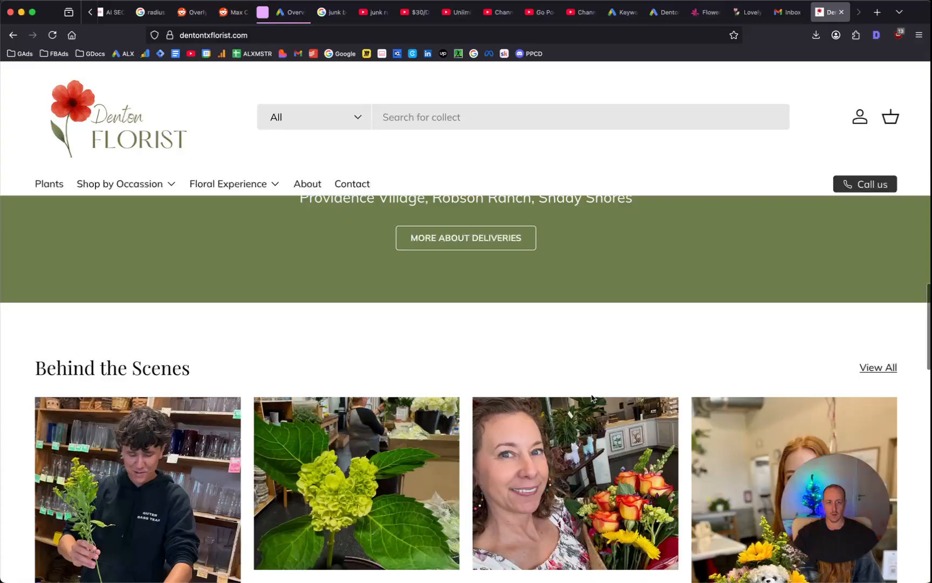
scroll(594, 410, "down", 3)
scroll(590, 400, "up", 3)
scroll(591, 397, "down", 4)
scroll(592, 396, "up", 2)
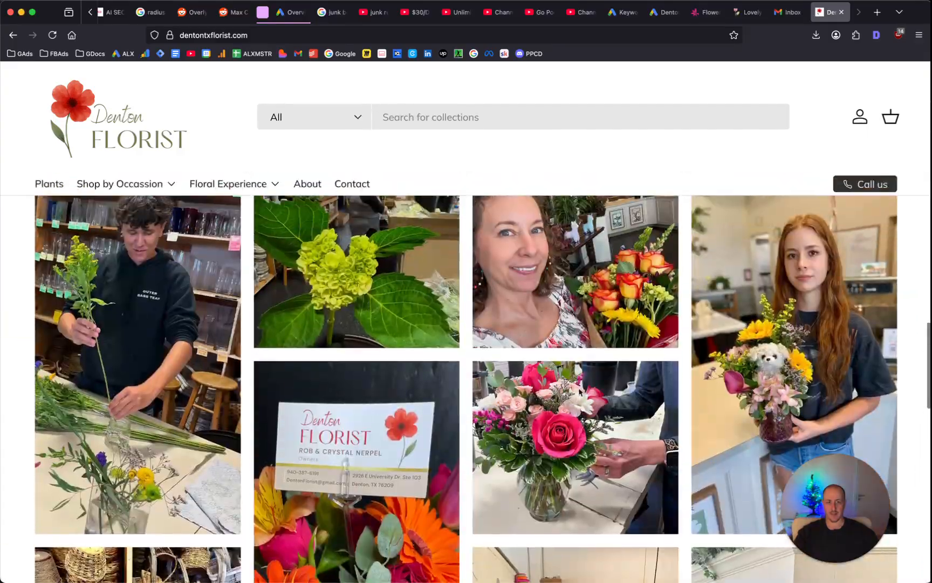
scroll(558, 431, "down", 4)
Step: Examine the homepage's delivery area, the "Real Flowers. Real Designers." product section and the occasion collections
scroll(561, 399, "up", 15)
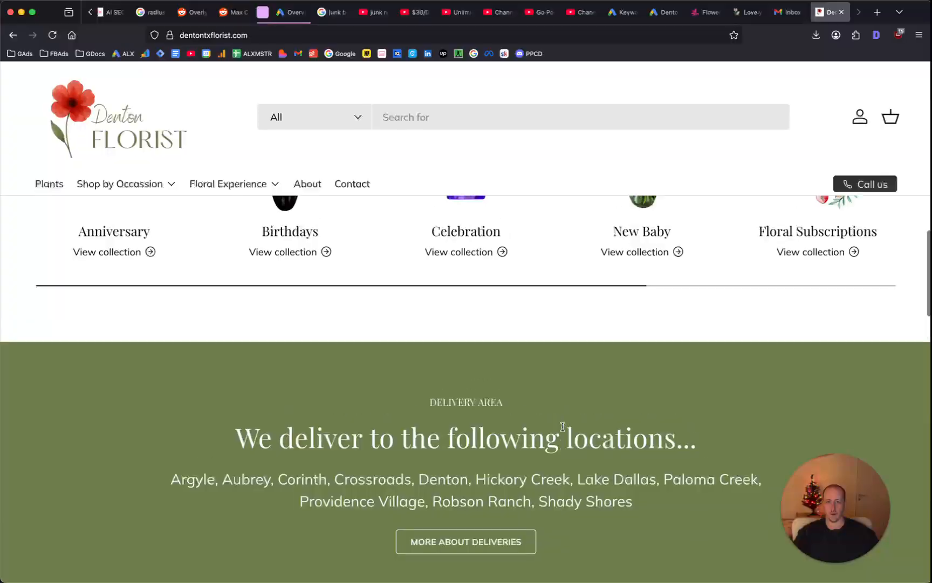
scroll(560, 392, "down", 3)
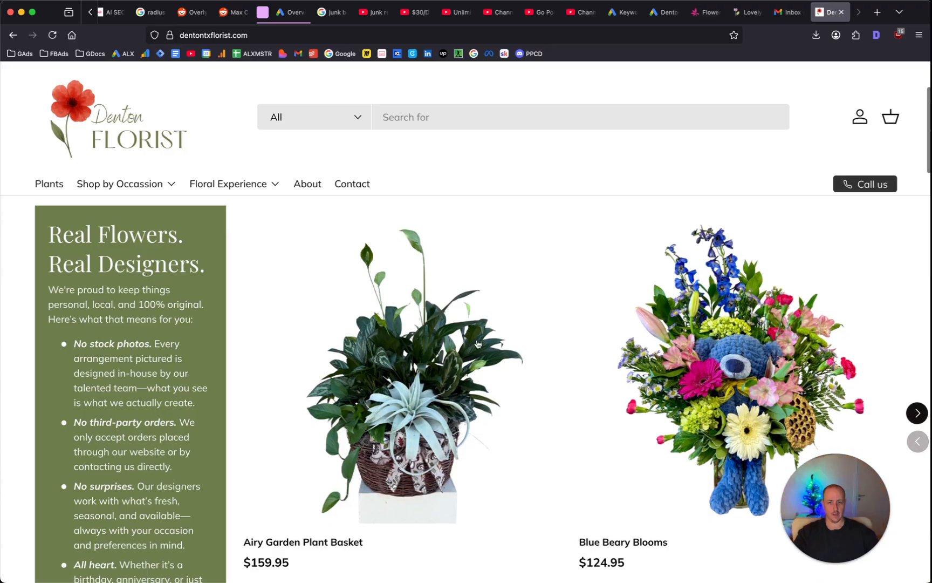
scroll(616, 310, "down", 3)
scroll(378, 292, "down", 6)
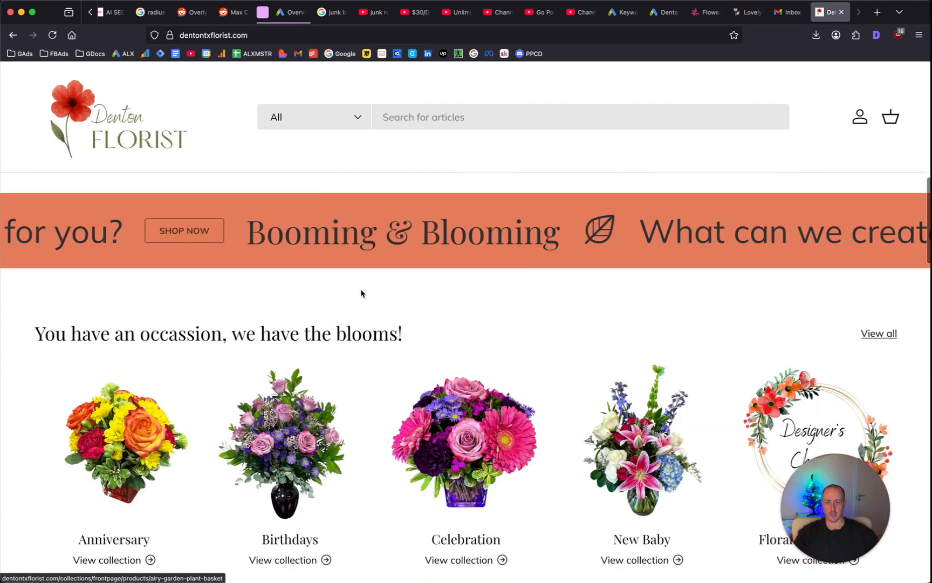
scroll(355, 286, "down", 2)
scroll(546, 285, "up", 15)
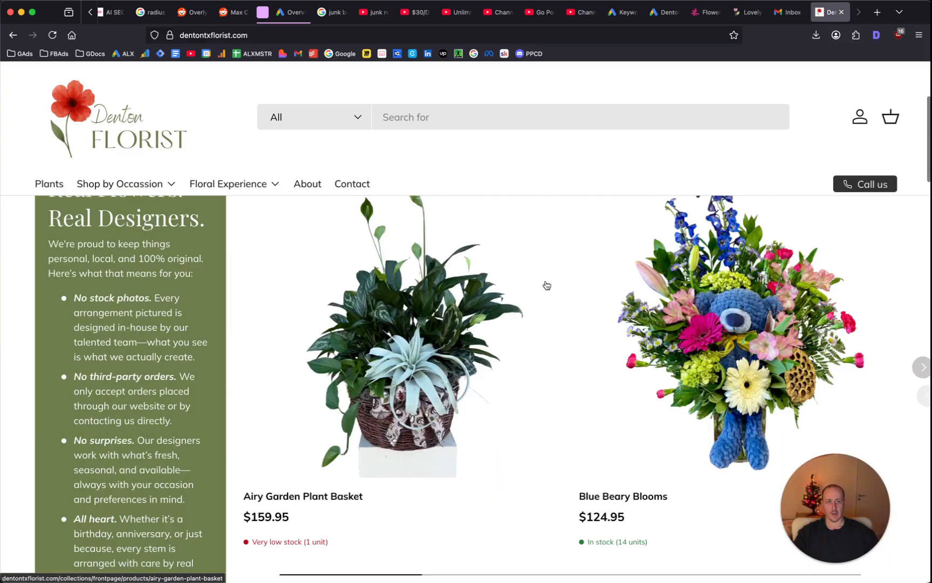
Step: Switch to the Ruth's Roses website and review its homepage offers, occasion categories, birthday bouquets and sympathy products for comparison
left_click(707, 12)
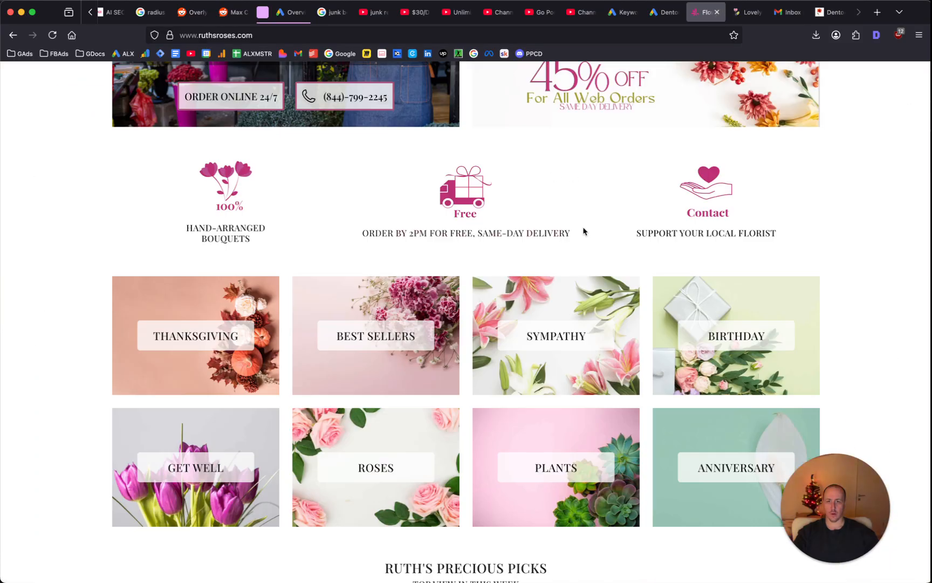
scroll(587, 229, "up", 6)
scroll(589, 215, "down", 1)
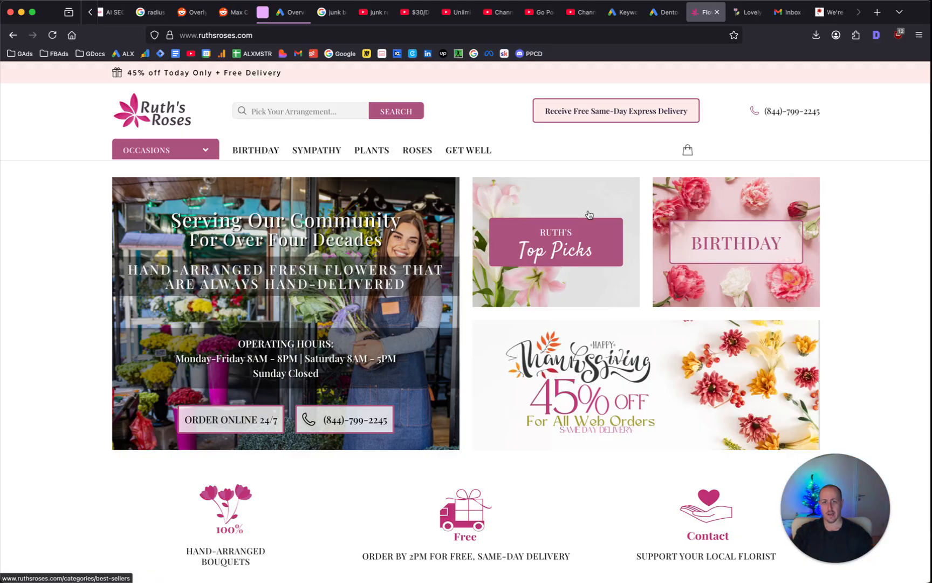
scroll(576, 423, "down", 4)
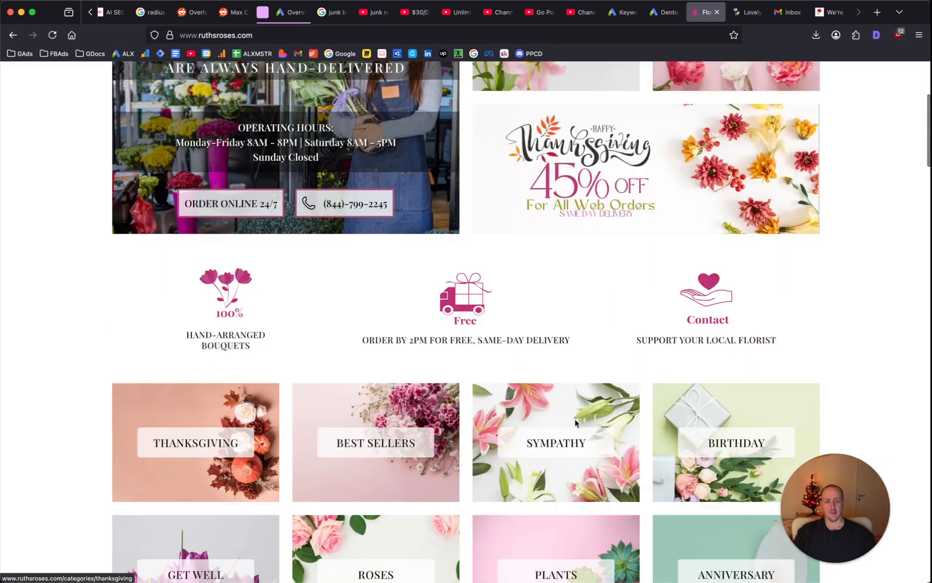
scroll(576, 423, "down", 4)
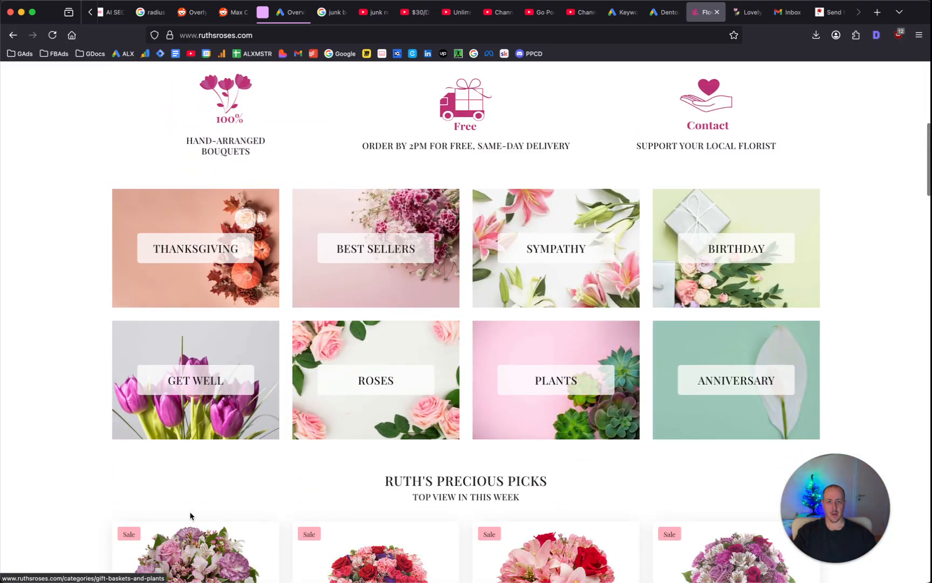
scroll(410, 330, "down", 16)
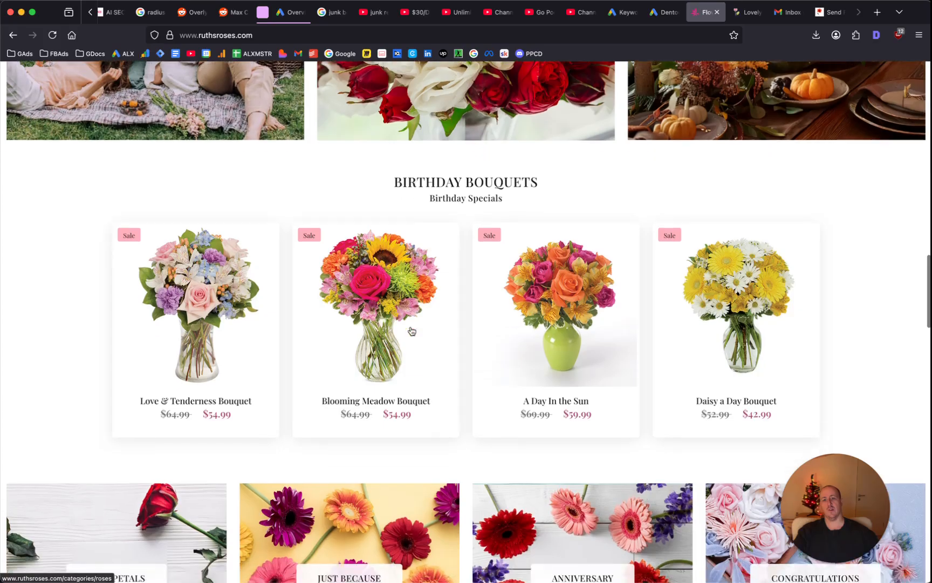
scroll(411, 331, "down", 14)
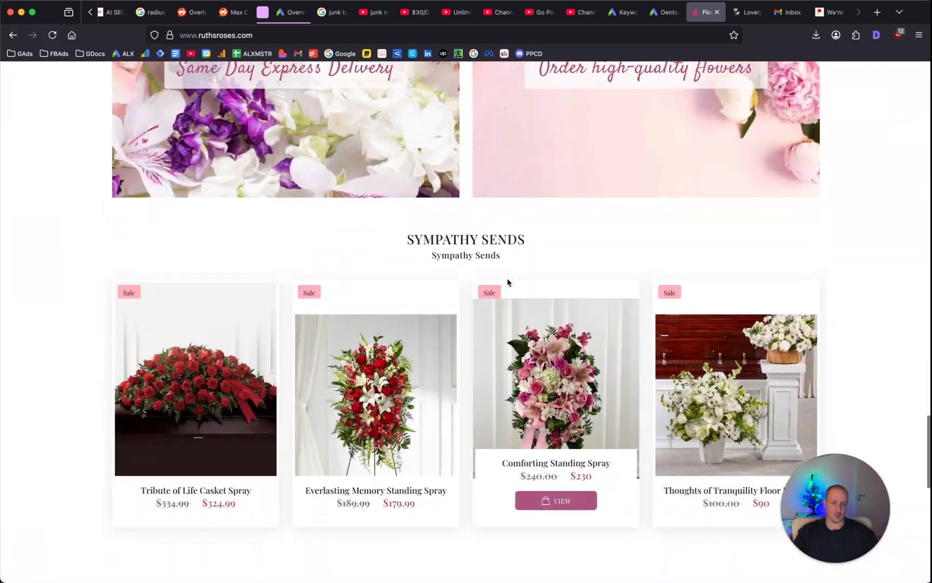
scroll(508, 282, "up", 20)
Step: Switch to the Lovely Flowers website and review its delivery message, banner and featured collection of rose bouquets
key("ctrl+Tab")
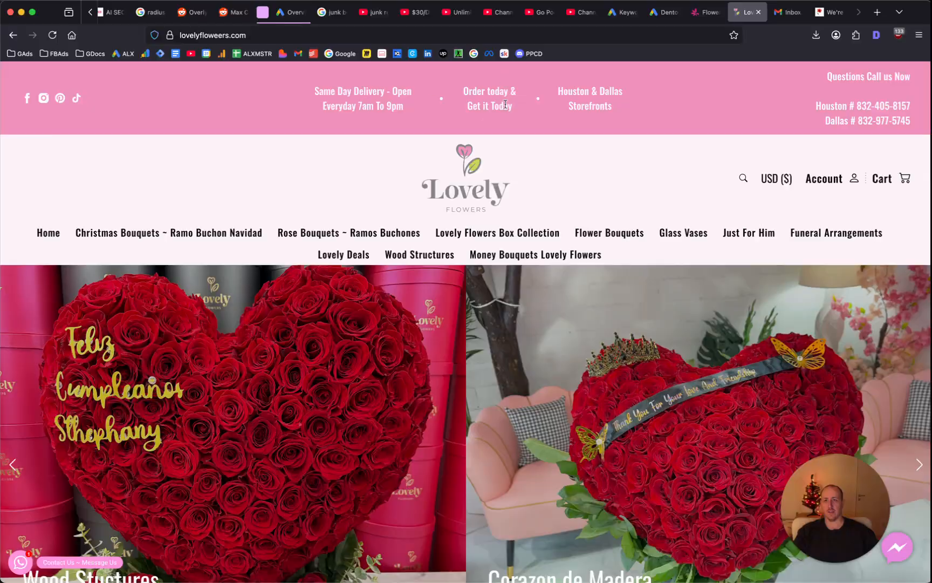
scroll(514, 207, "down", 1)
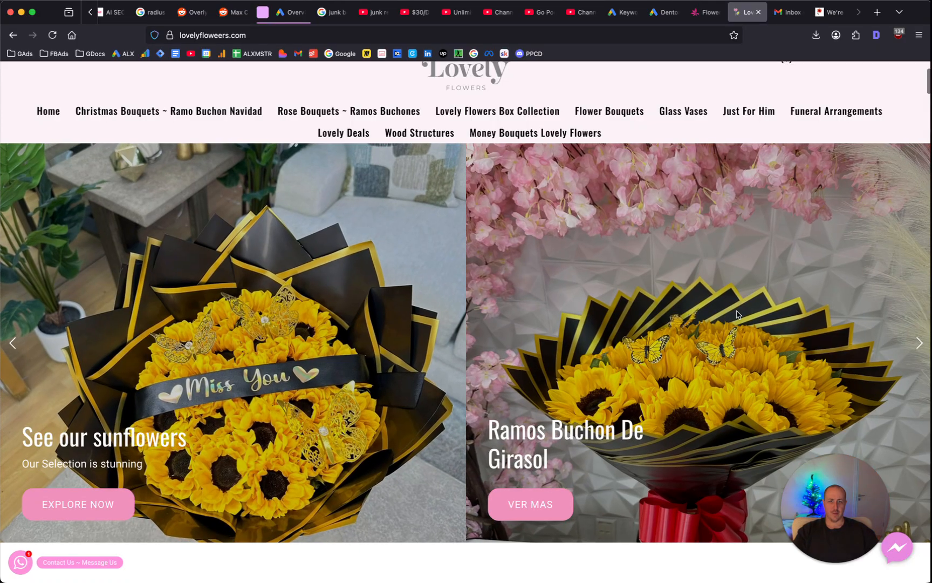
scroll(354, 286, "down", 15)
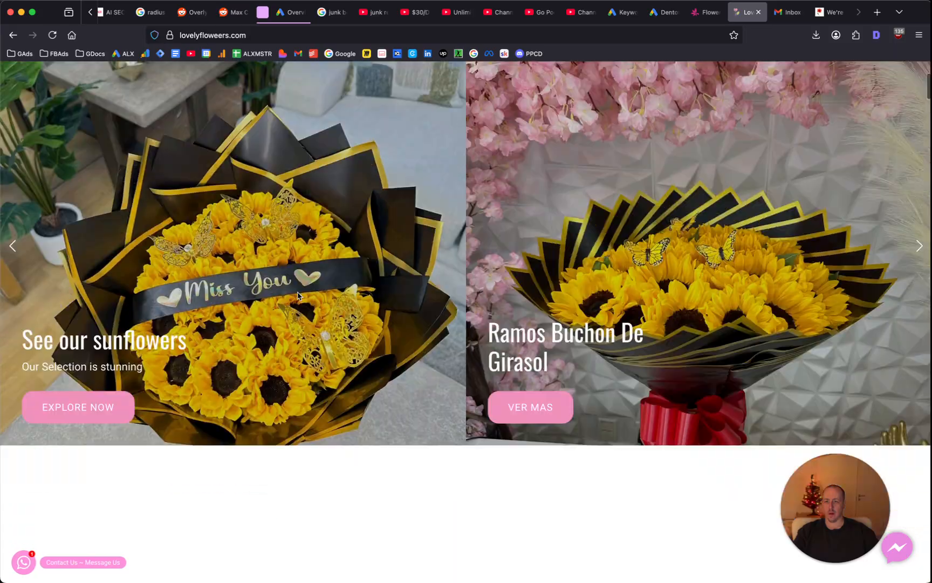
scroll(420, 249, "down", 2)
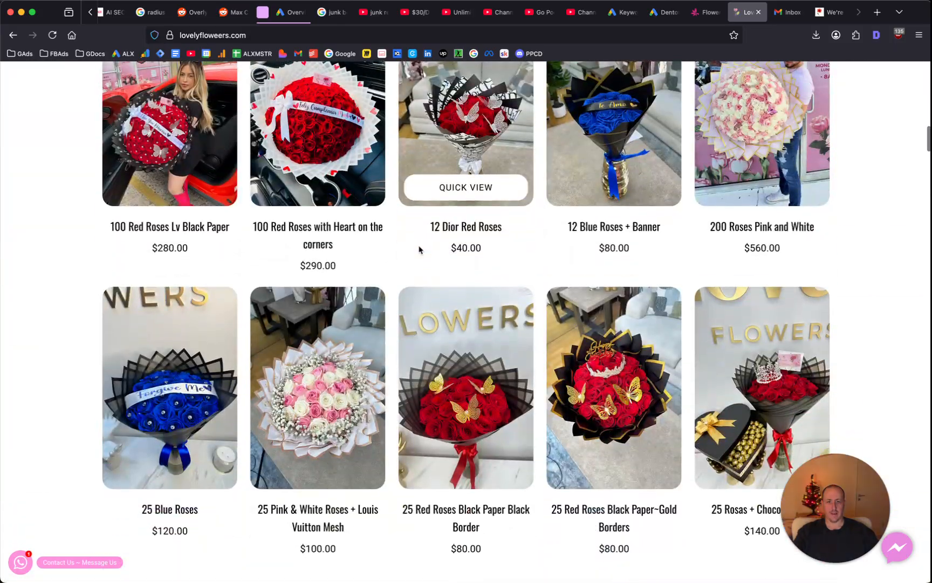
scroll(420, 250, "down", 10)
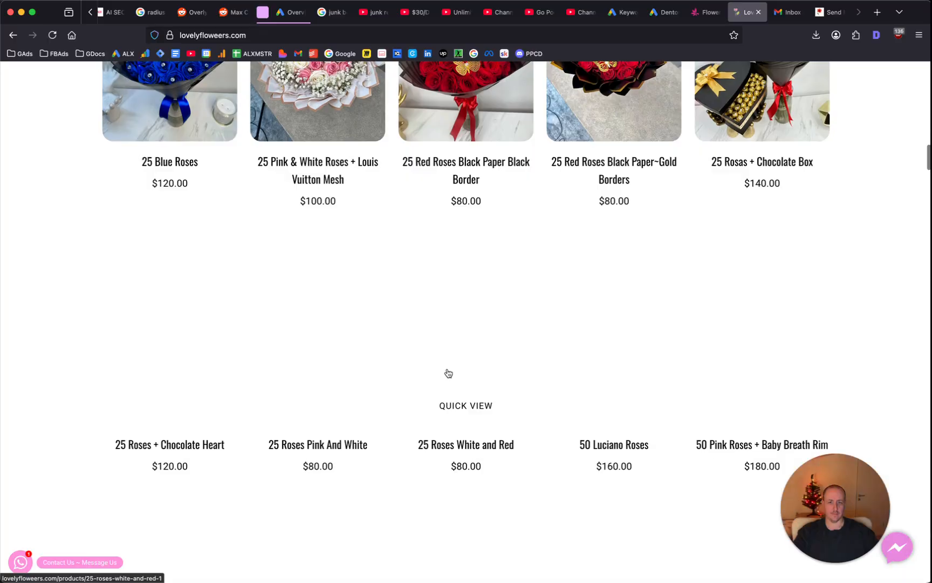
scroll(467, 381, "down", 10)
scroll(486, 392, "up", 1)
scroll(529, 392, "down", 4)
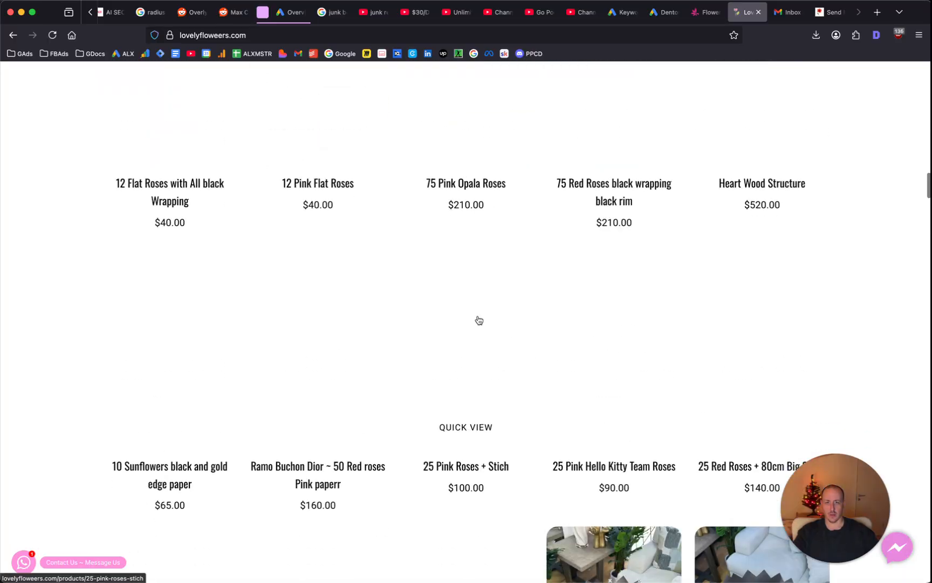
scroll(479, 321, "up", 3)
scroll(397, 285, "up", 20)
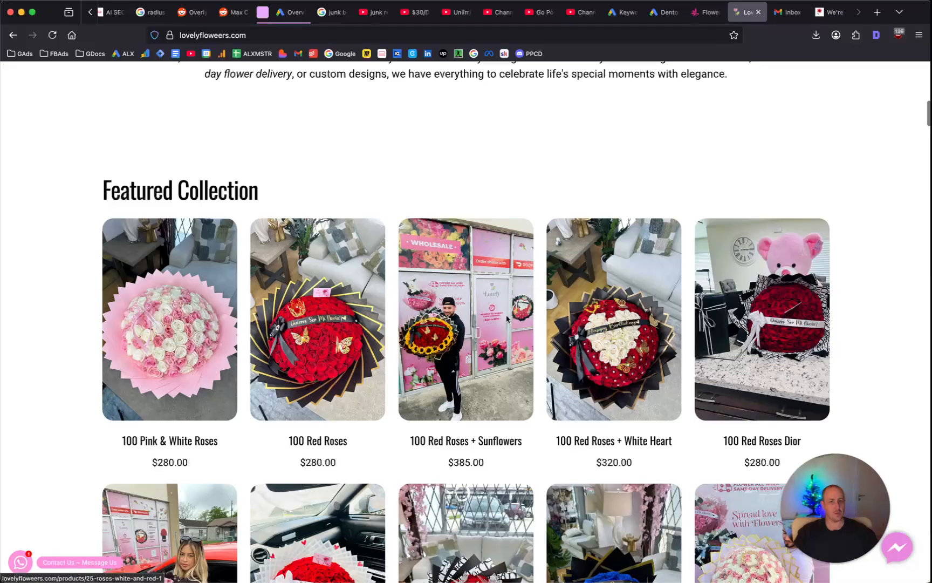
scroll(497, 315, "down", 7)
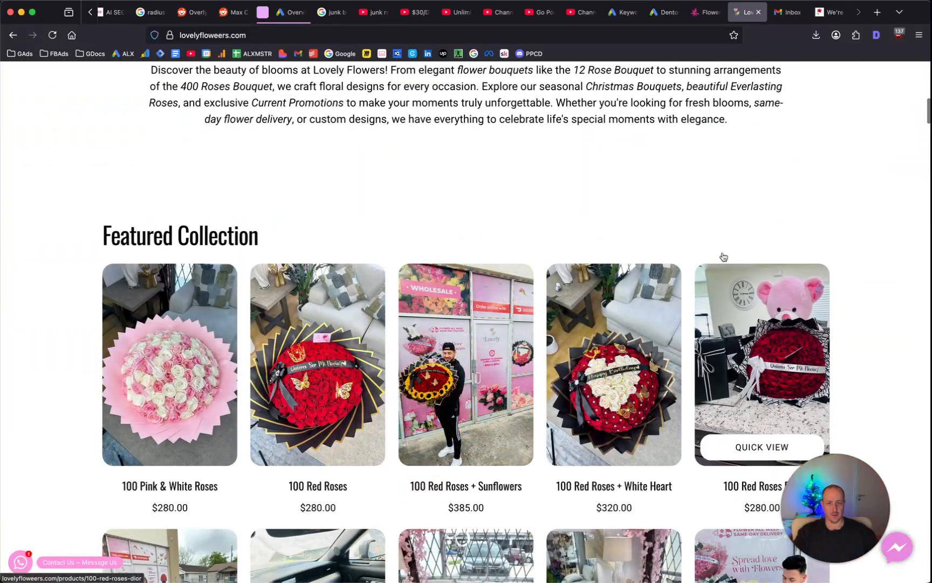
Step: Open the Miami Flowers Design website at freshmiamiflowers.com and view its homepage banner
left_click(500, 35)
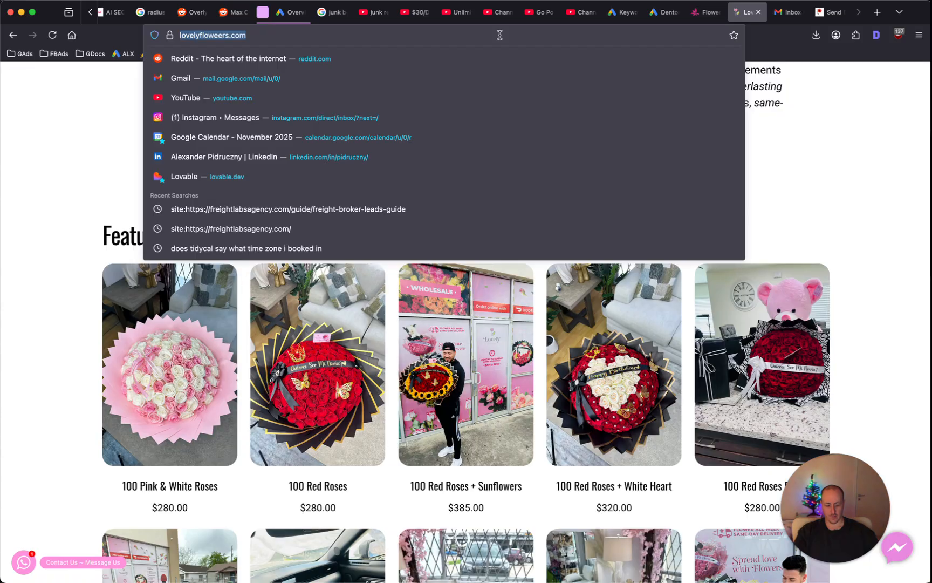
type("miami")
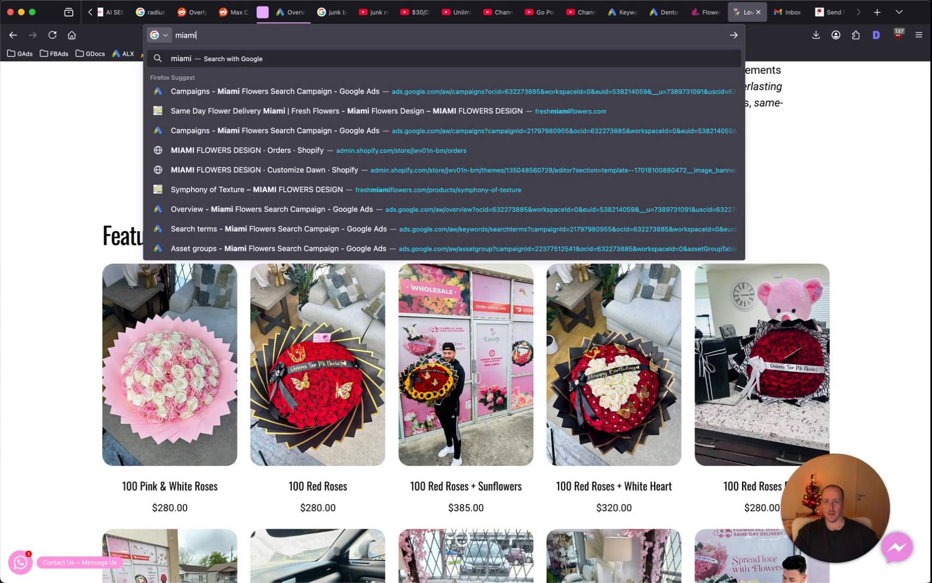
key("Down")
key("Down")
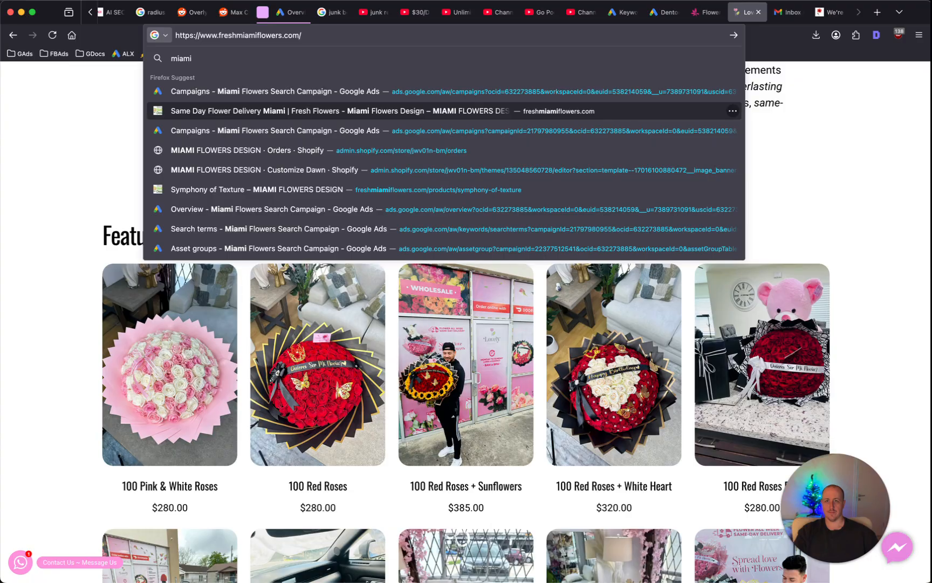
key("Return")
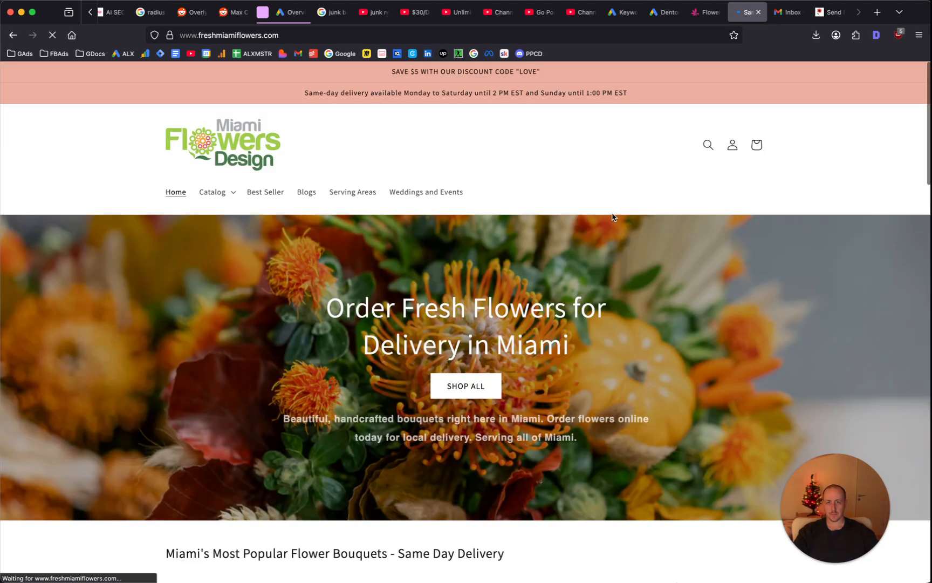
scroll(459, 339, "down", 2)
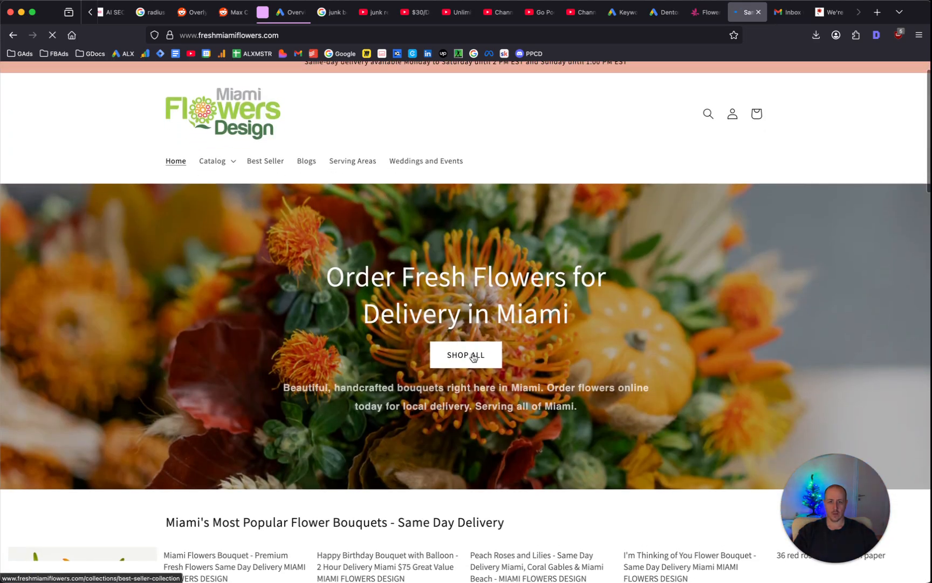
Step: Browse the store's best seller collection and dismiss the 10% off sign-up offer
left_click(473, 358)
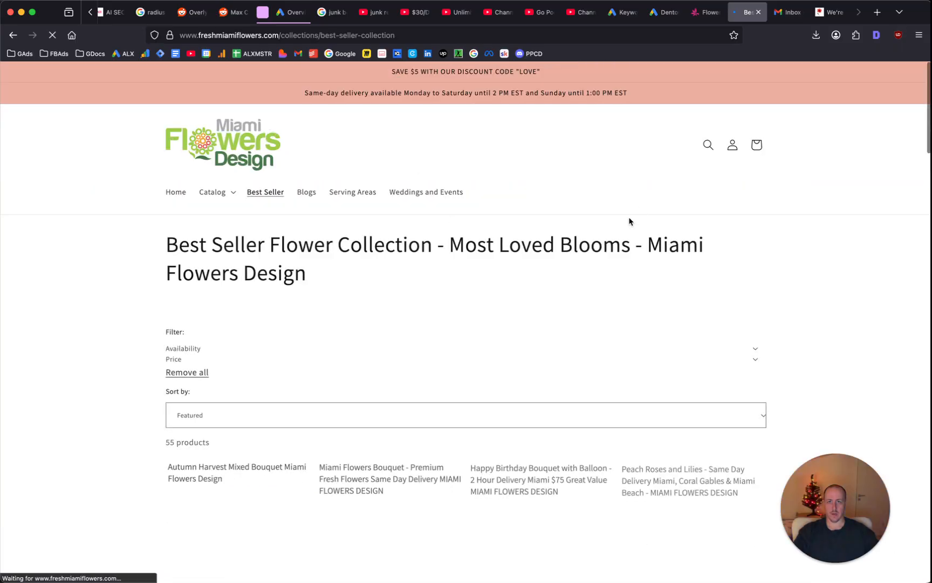
scroll(586, 281, "down", 5)
scroll(580, 286, "down", 7)
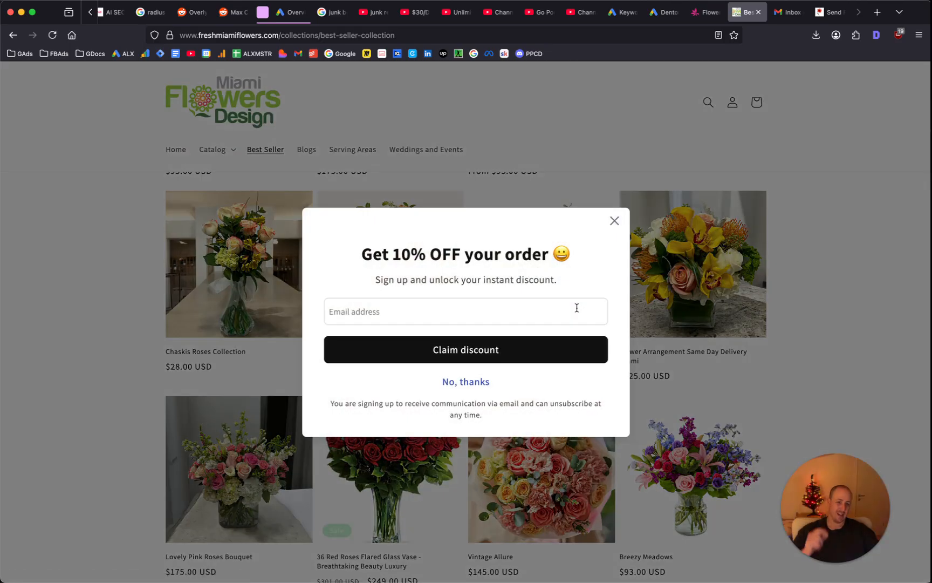
left_click(615, 221)
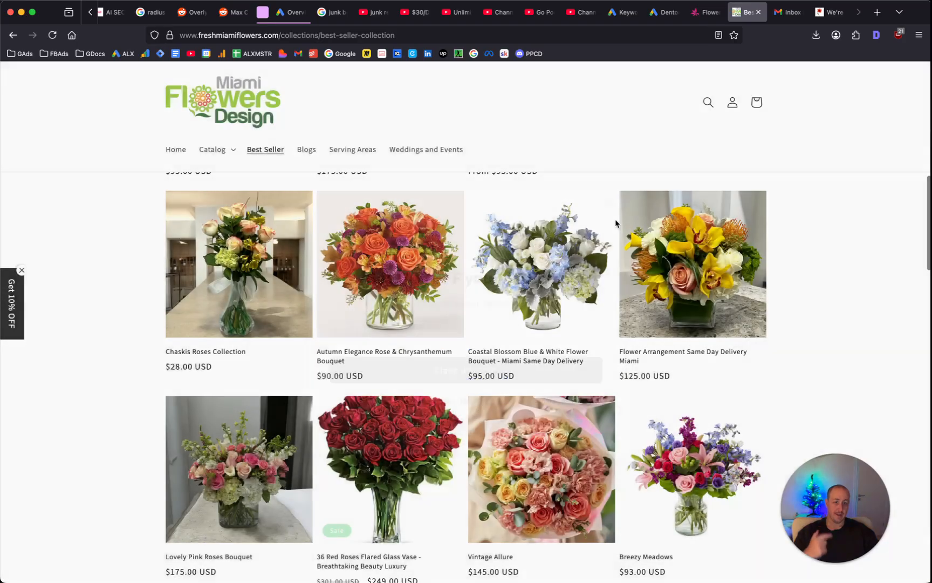
left_click(693, 313)
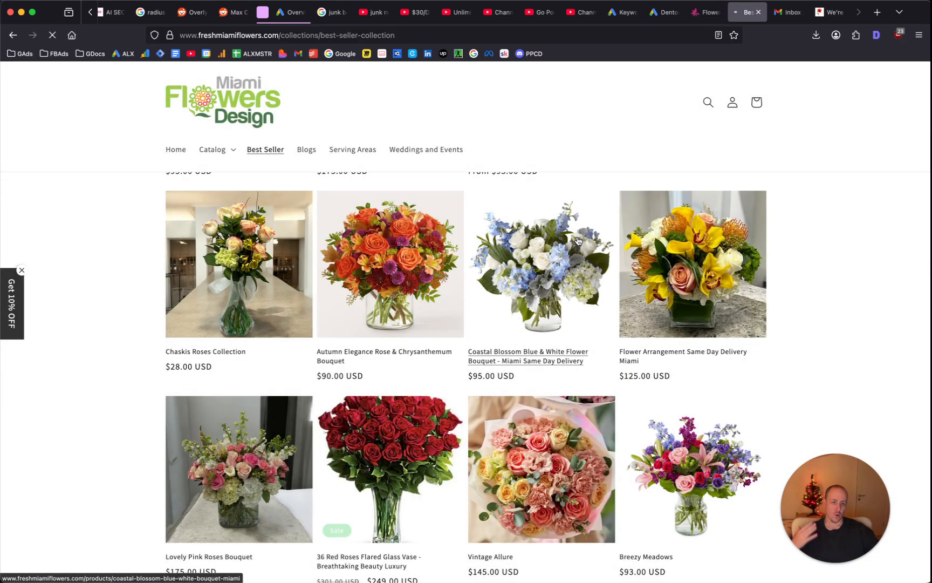
Step: Return to the Miami Flowers Design homepage and review its popular bouquets, occasion categories, store map, about section and testimonials
key("super+bracketleft")
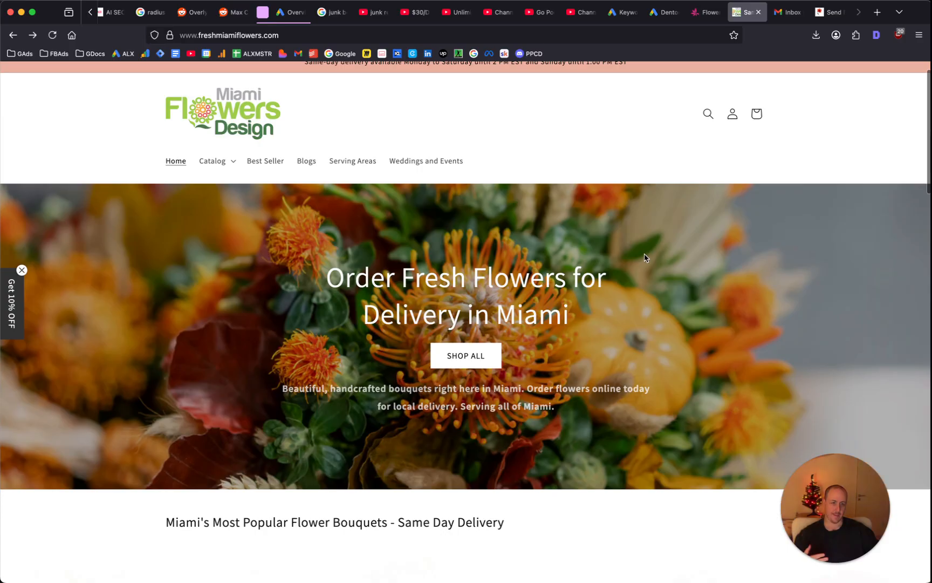
scroll(586, 307, "down", 5)
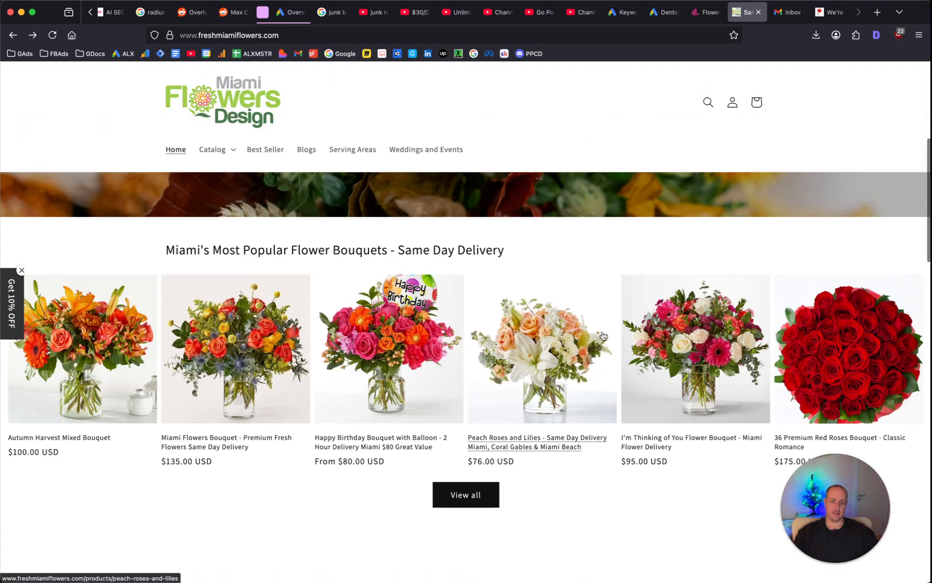
scroll(628, 353, "down", 8)
scroll(627, 353, "up", 3)
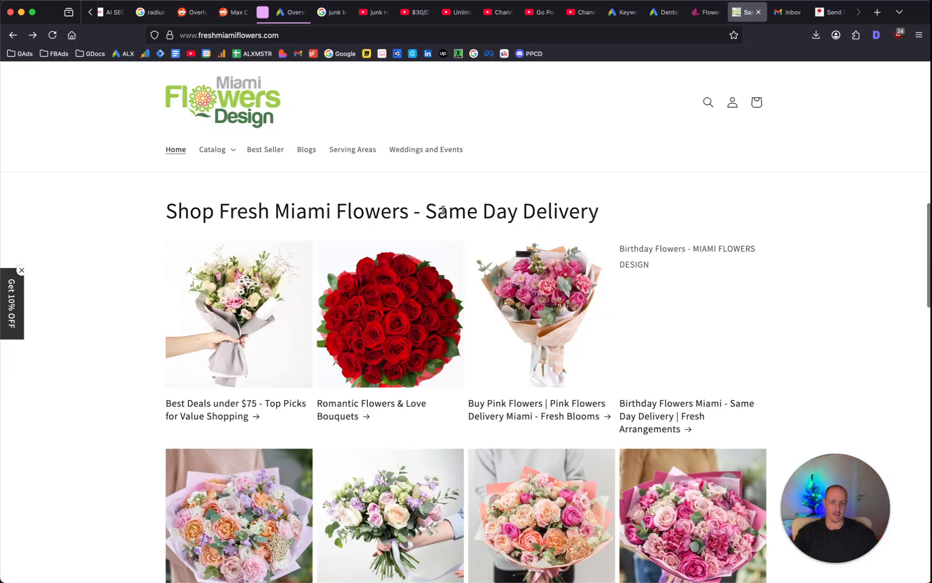
scroll(410, 302, "down", 6)
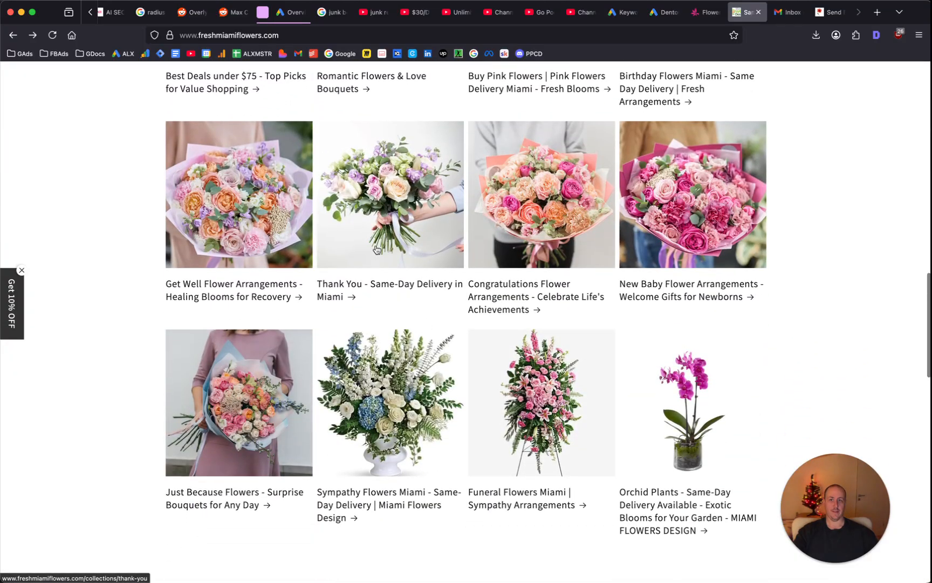
scroll(348, 269, "down", 5)
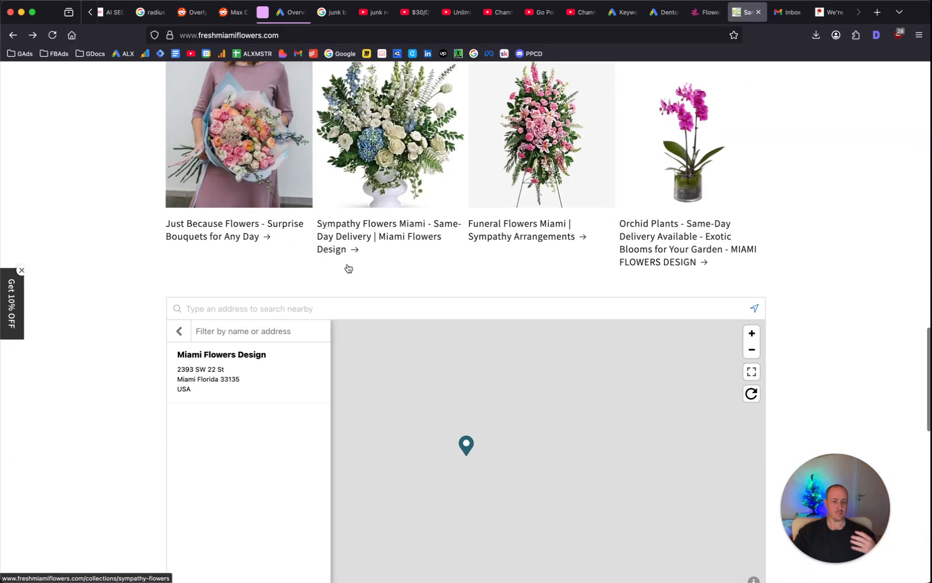
scroll(160, 439, "down", 10)
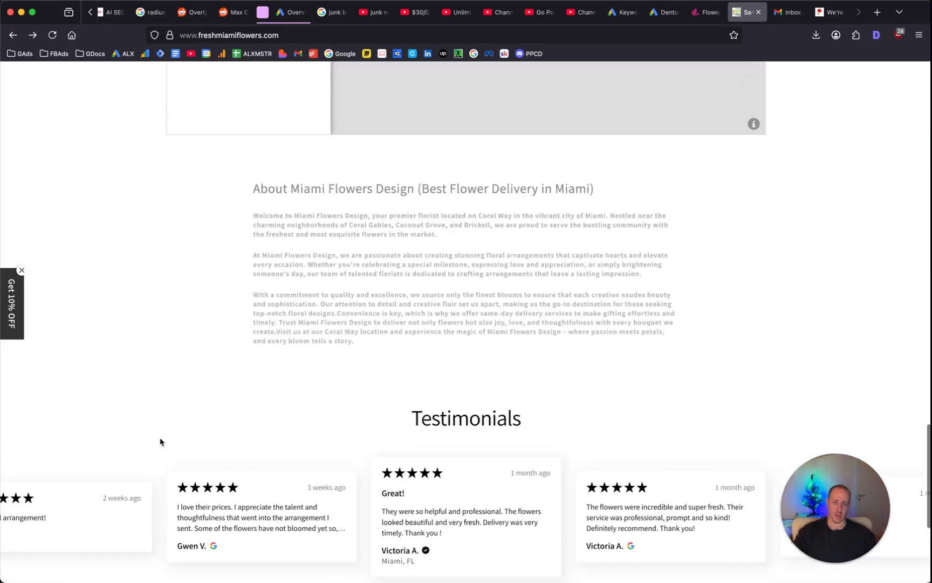
Step: Recheck the homepage banner and most popular bouquets, then view the full best seller collection from there
scroll(160, 440, "up", 20)
scroll(160, 441, "up", 8)
scroll(161, 442, "down", 6)
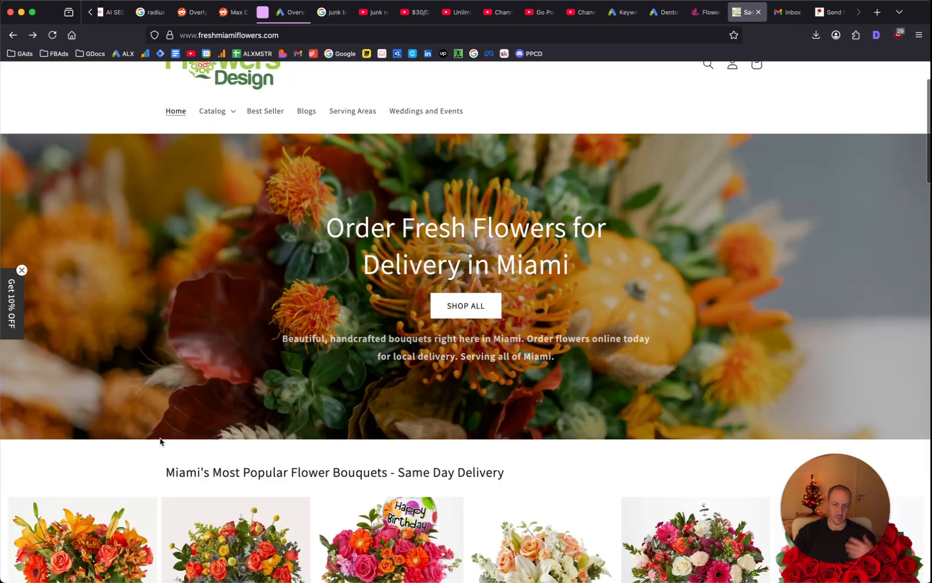
scroll(160, 441, "down", 2)
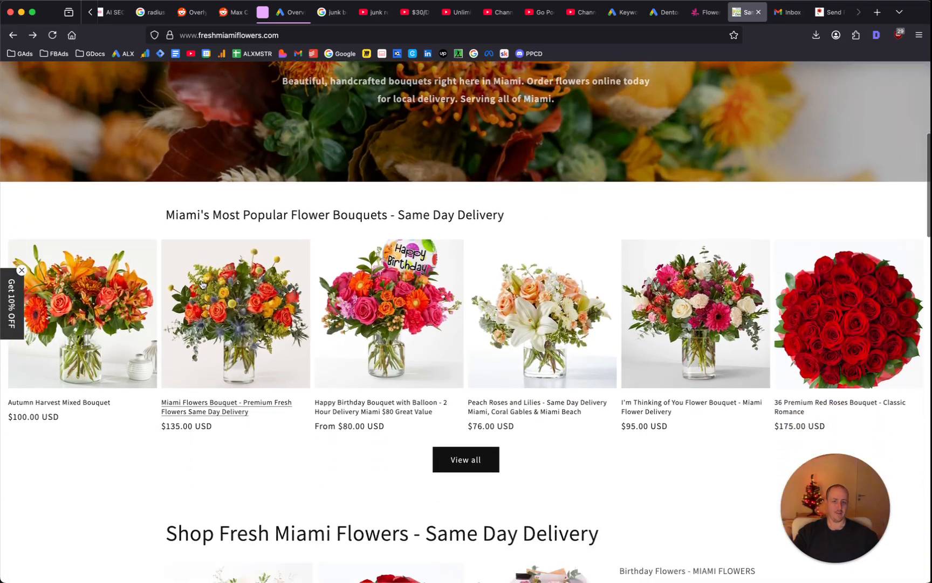
left_click(475, 438)
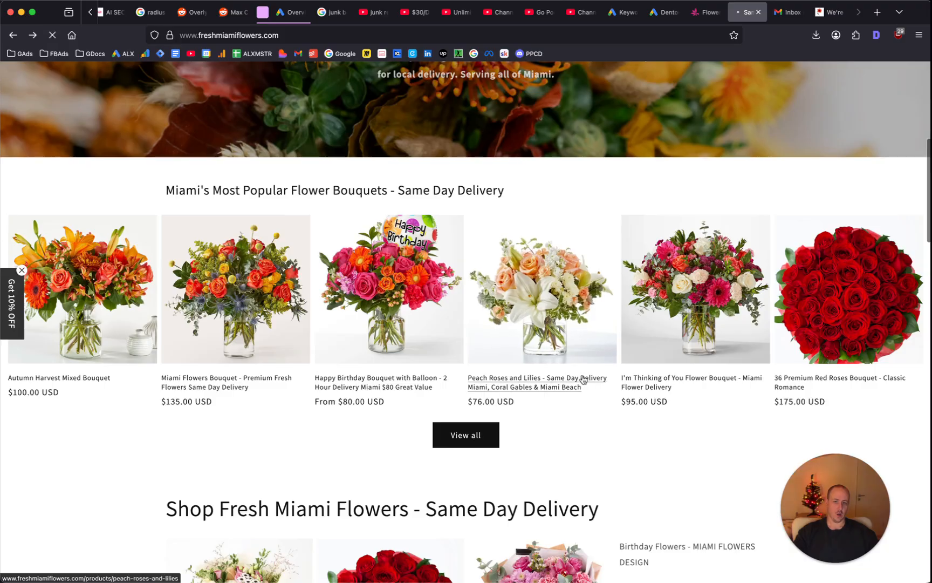
scroll(400, 352, "down", 5)
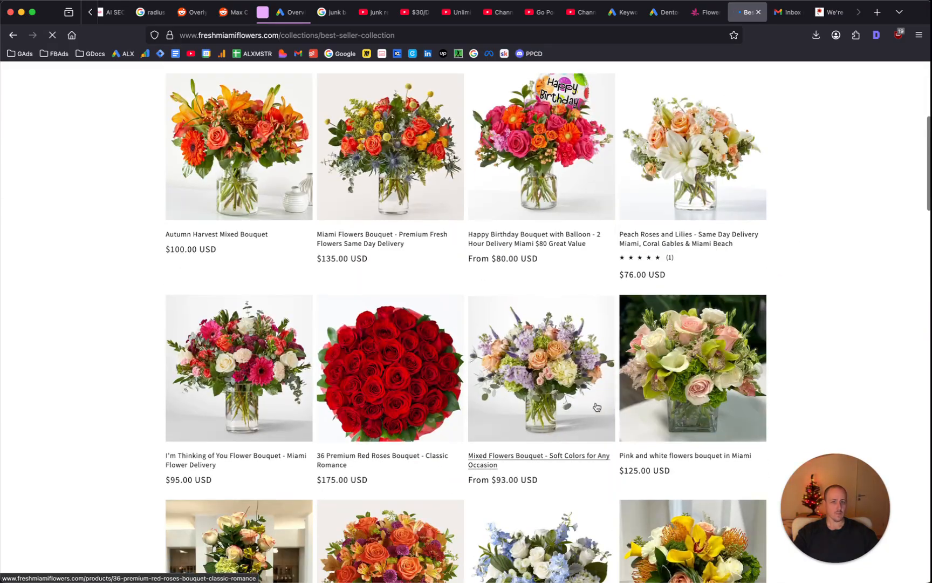
scroll(589, 346, "up", 6)
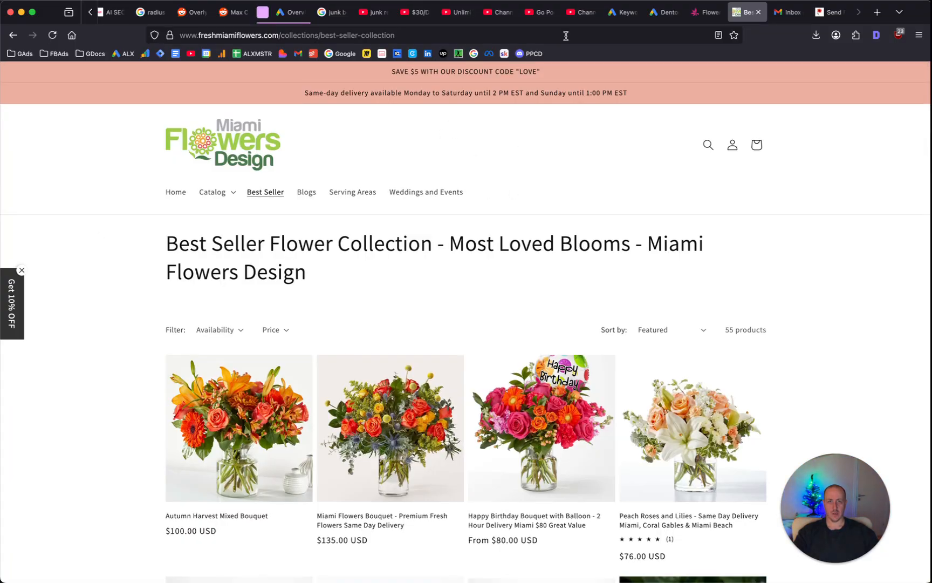
Step: Switch back to Google Ads, leave the ad editor without saving and close the Ads Advisor chat
left_click(656, 18)
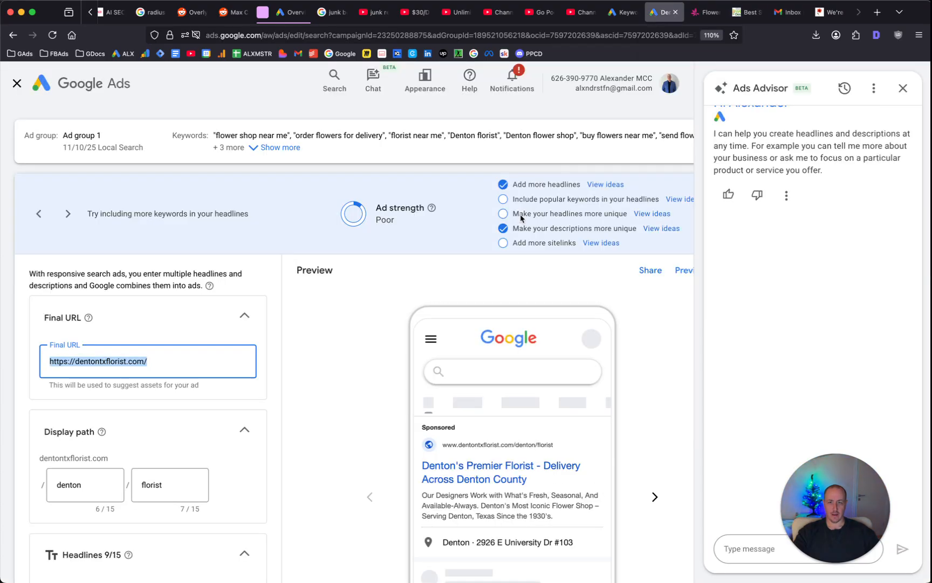
left_click(13, 83)
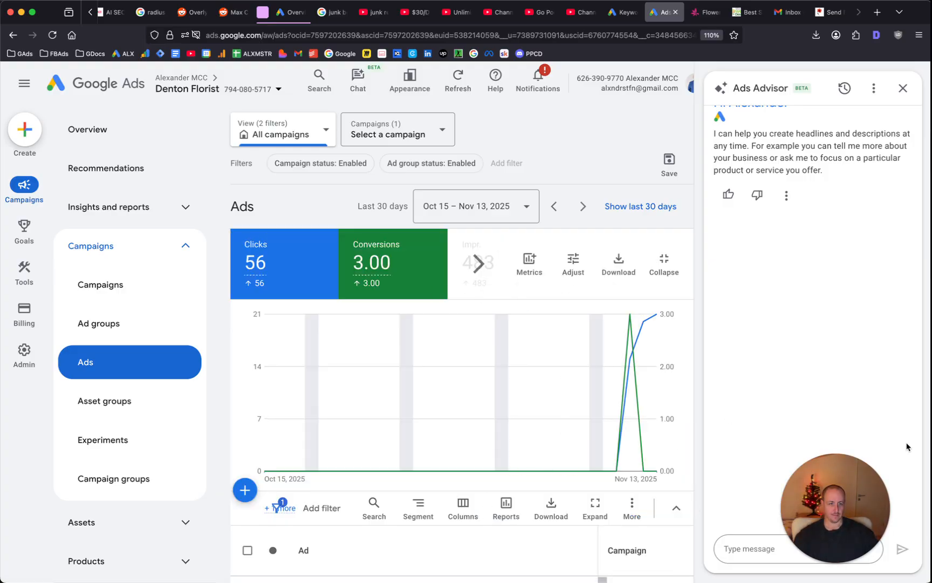
left_click_drag(874, 475, 670, 379)
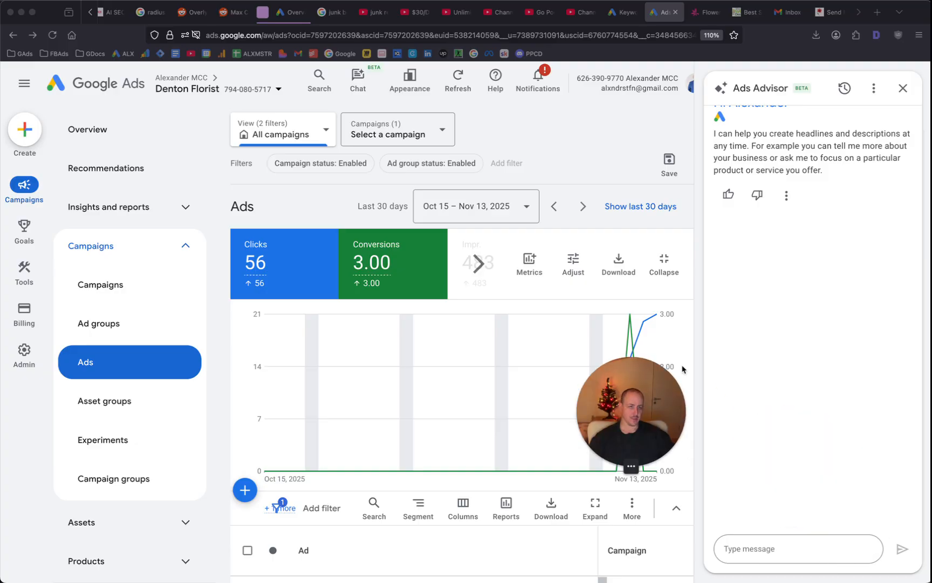
left_click(903, 88)
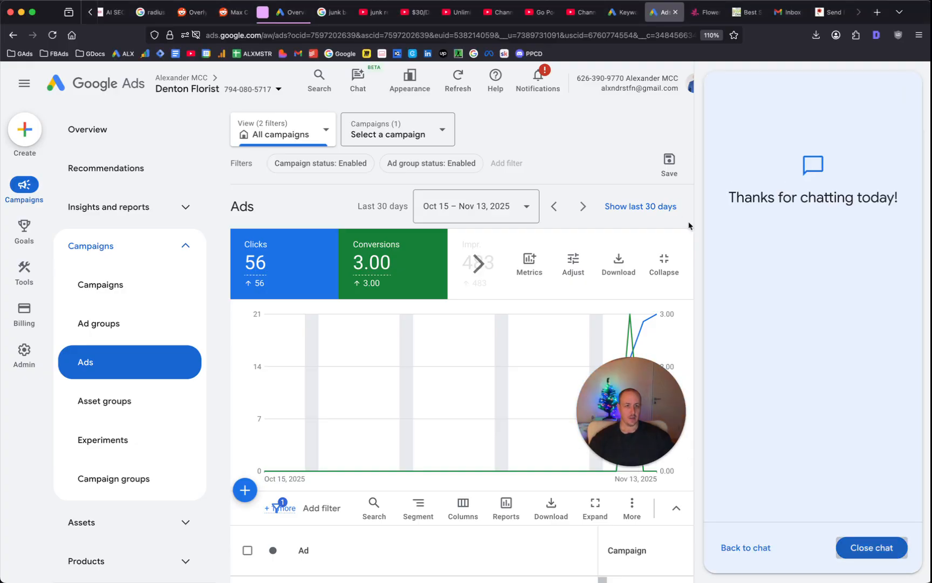
left_click(874, 550)
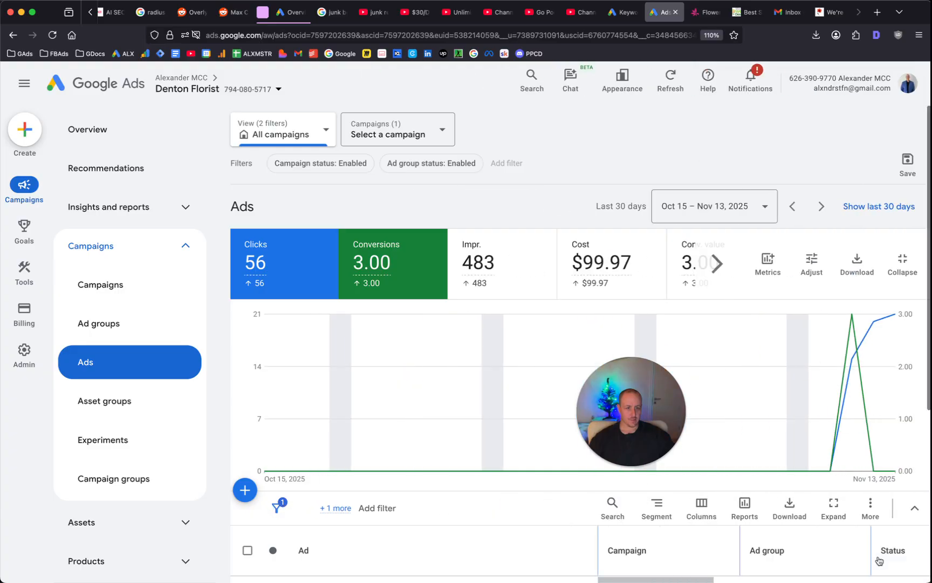
Step: Scan the Ads page, and open the account Overview to examine its performance metrics and account diagnostics
left_click_drag(627, 421, 93, 174)
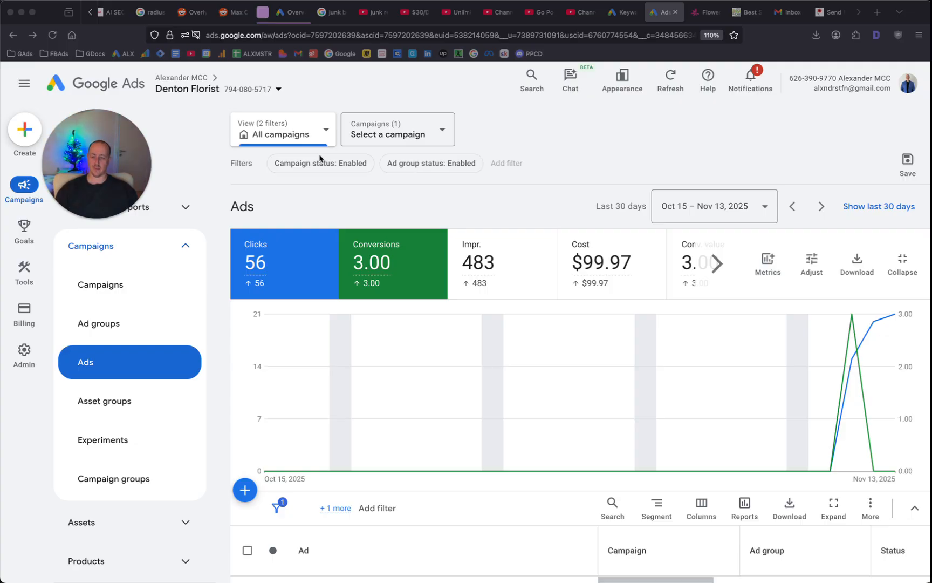
scroll(416, 231, "down", 1)
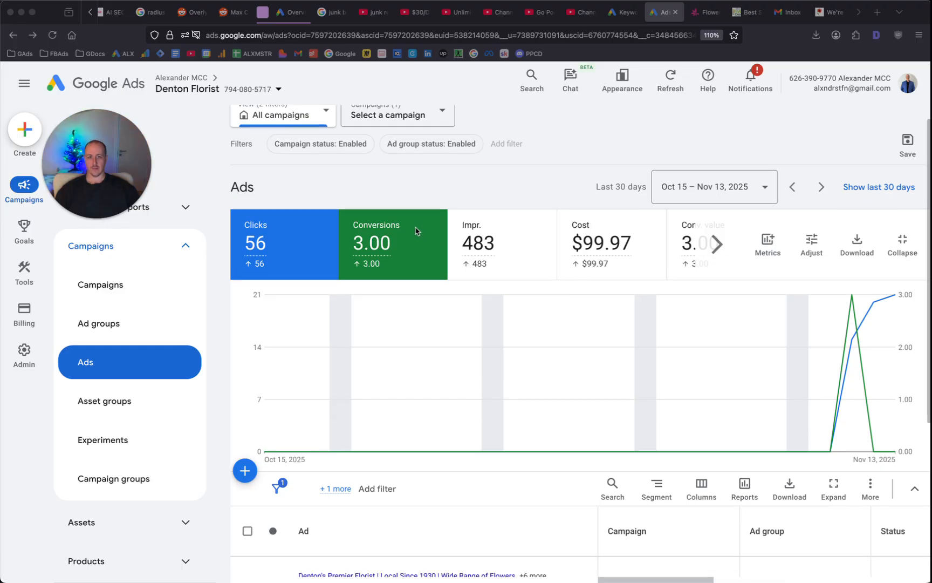
scroll(421, 233, "down", 5)
scroll(672, 479, "up", 5)
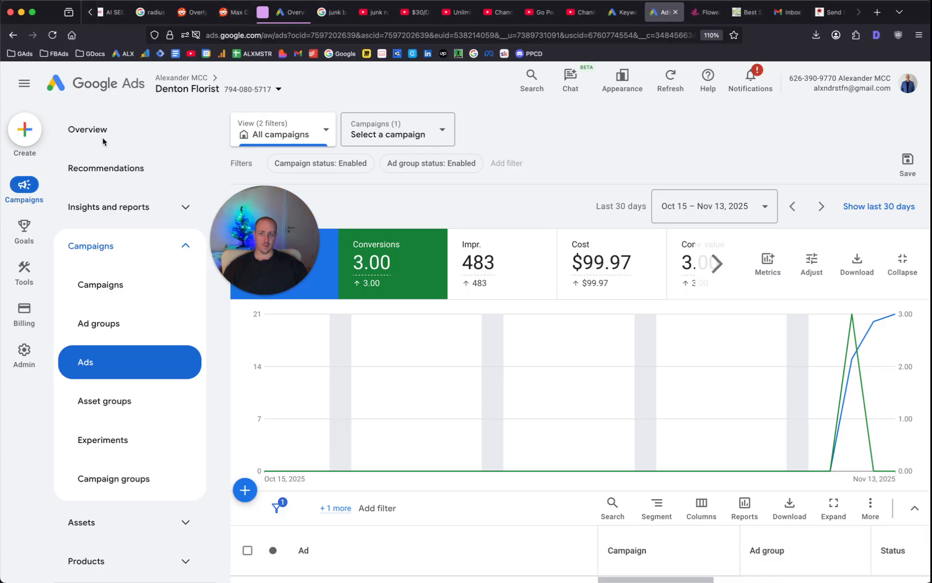
left_click(104, 141)
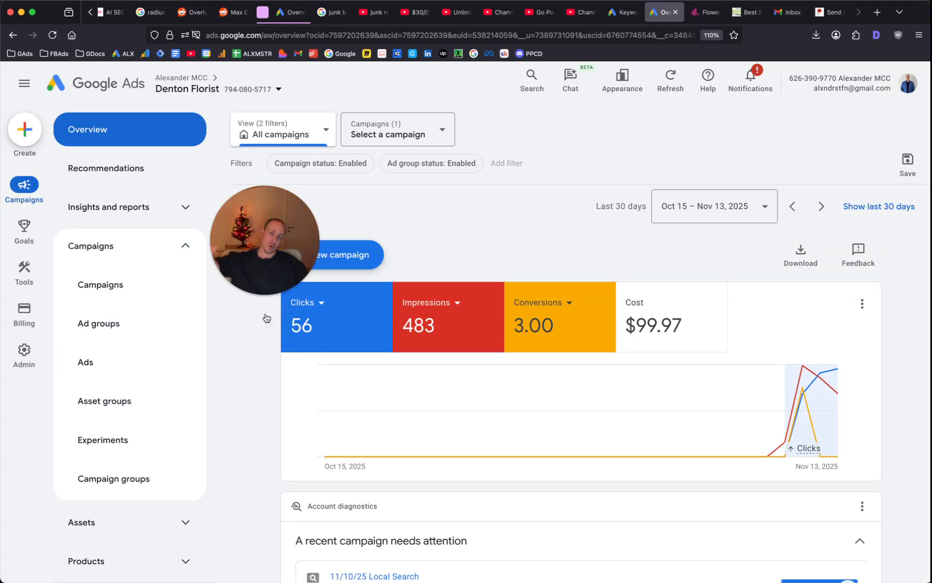
scroll(510, 364, "down", 2)
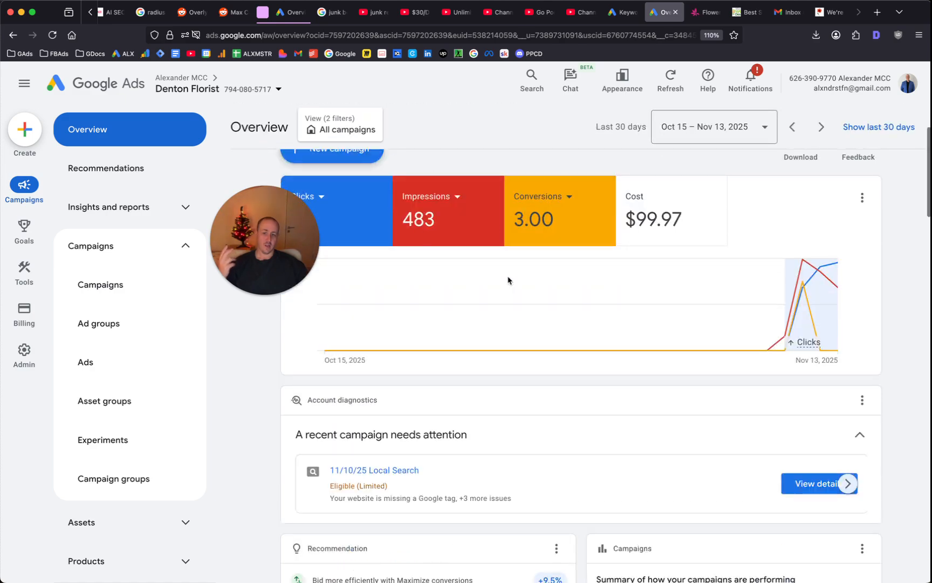